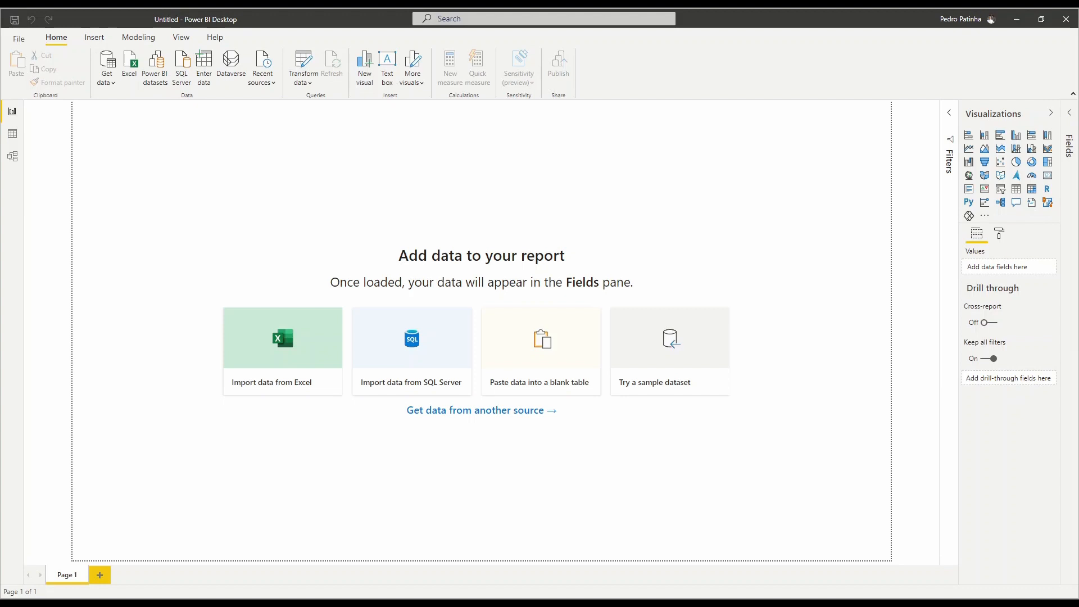
Load the ios_app_final dataset into the report from a Text/CSV file
left_click(107, 79)
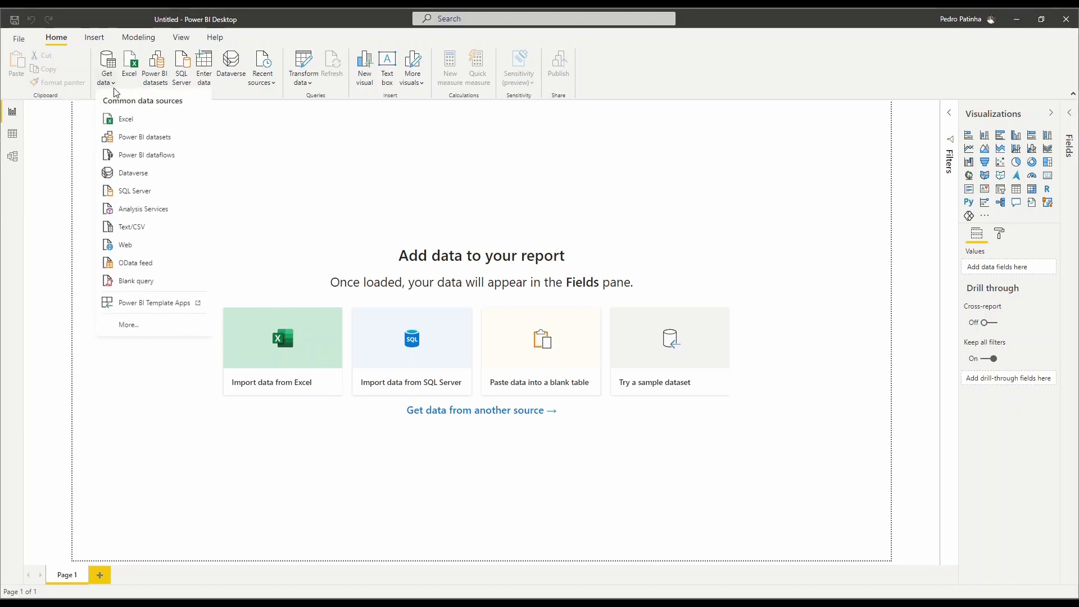
left_click(145, 228)
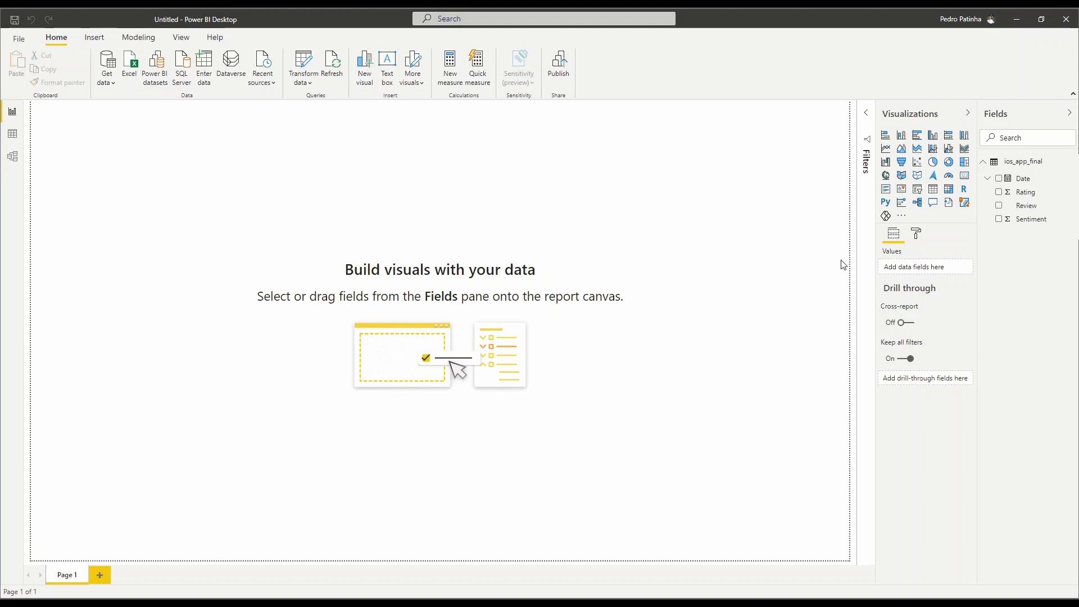
Insert the Robinhood logo image, reduce its height, and place it in the report page's upper-left corner
left_click(104, 45)
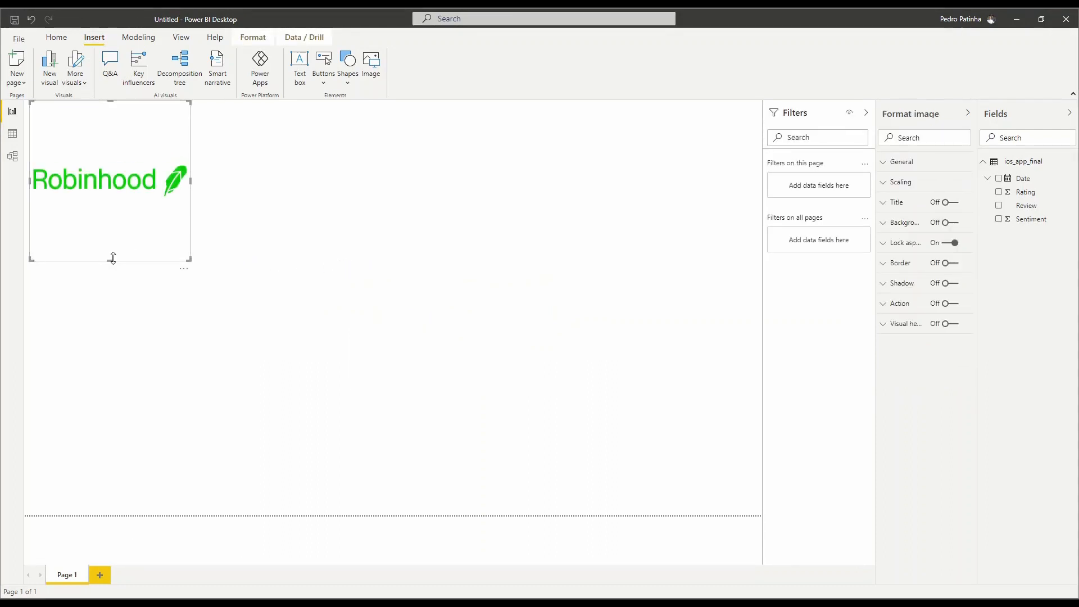
left_click_drag(113, 258, 114, 160)
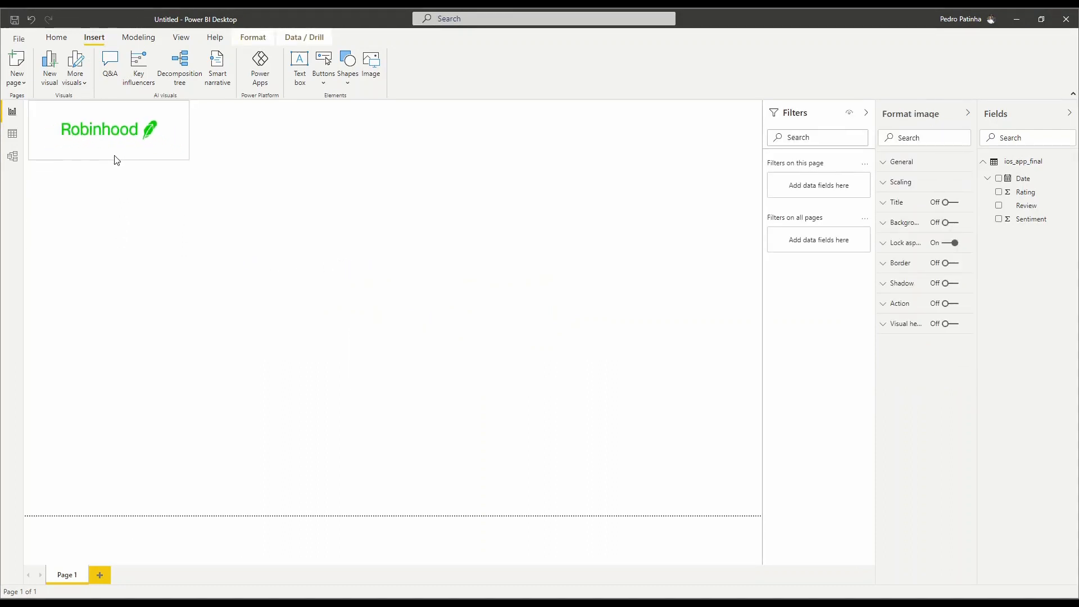
left_click_drag(187, 133, 152, 131)
left_click(254, 158)
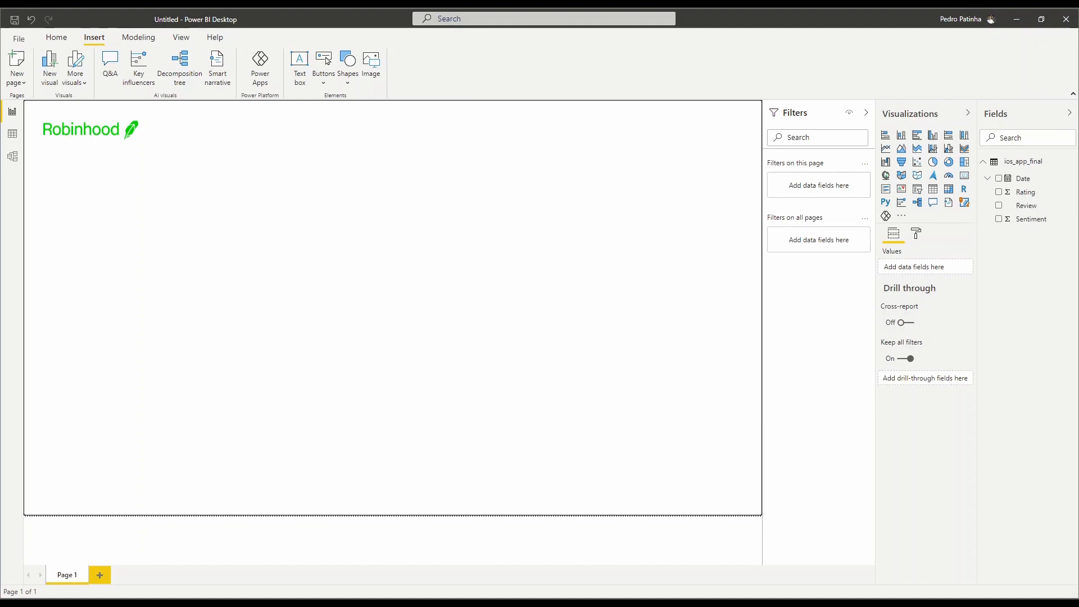
Import the Ratings visual by TME AG, add it to the page beside the Robinhood logo, and make it wider and shorter
left_click(902, 215)
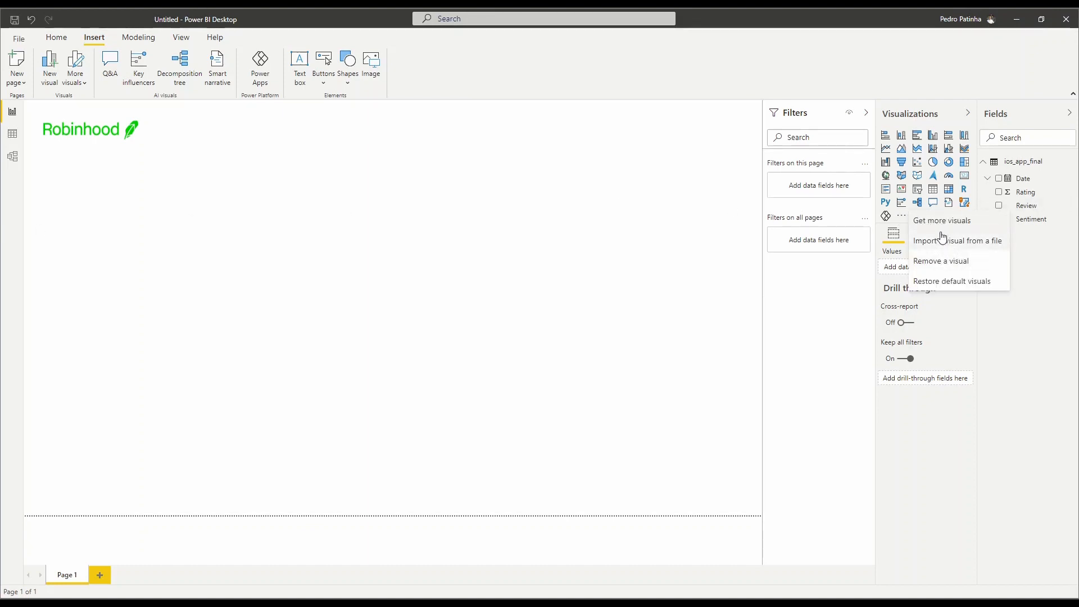
left_click(942, 225)
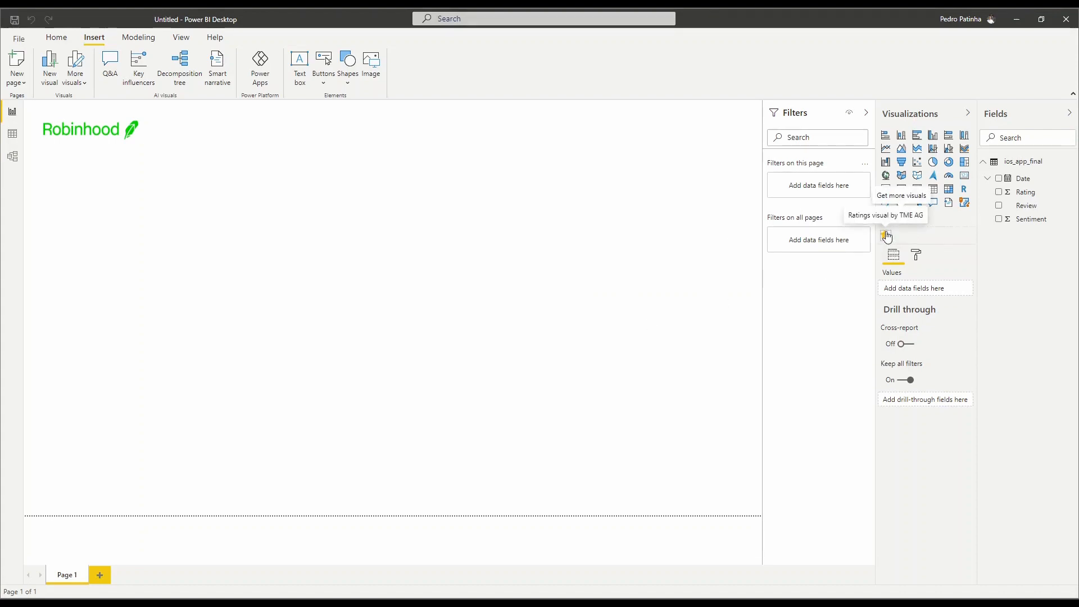
left_click(887, 236)
left_click_drag(83, 259, 253, 147)
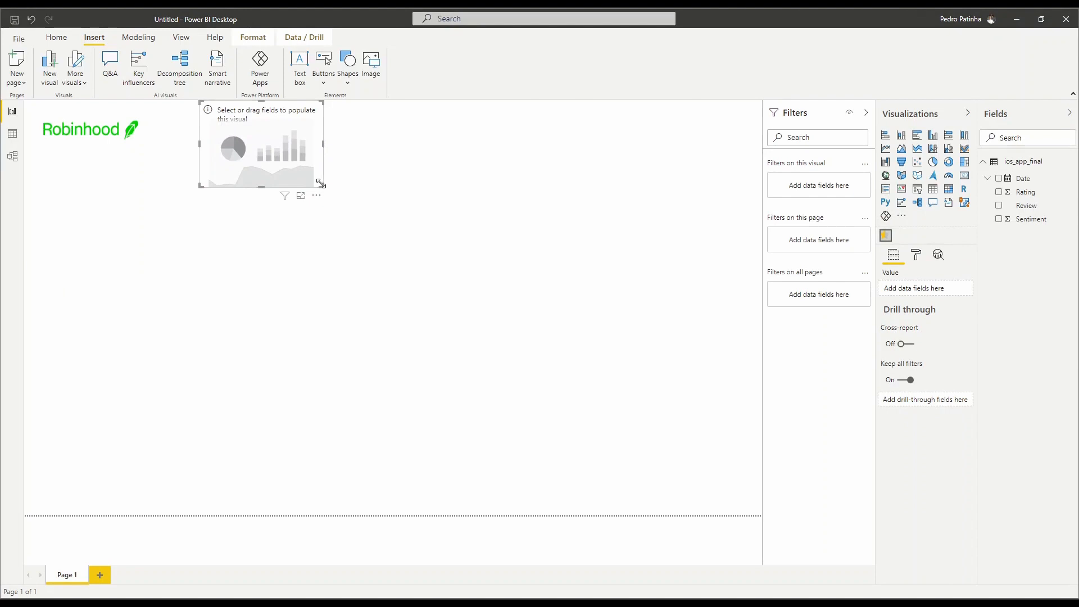
left_click_drag(320, 184, 336, 161)
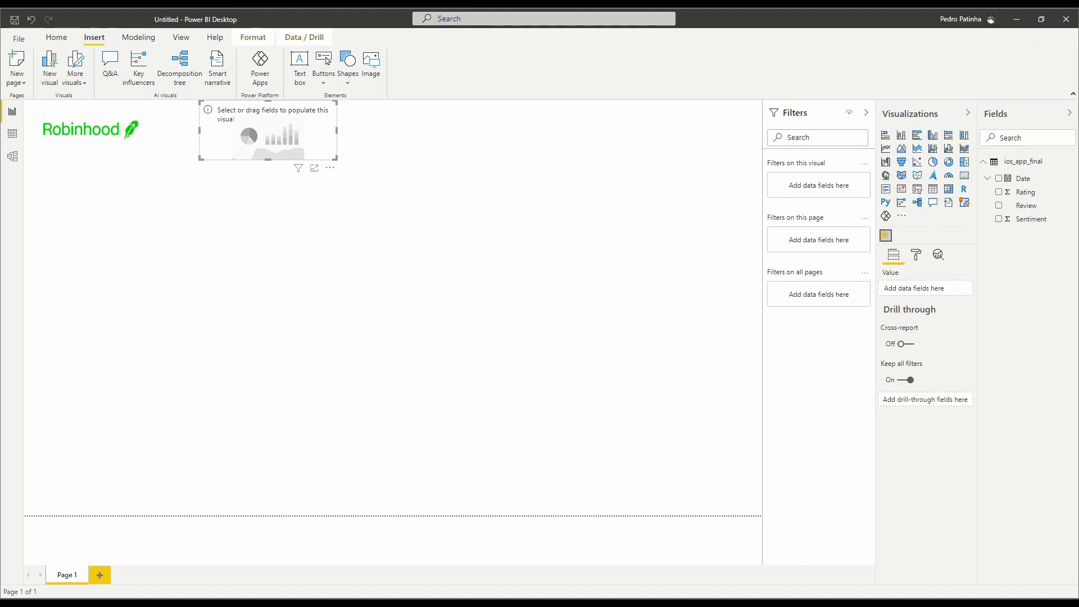
Assign the Rating field as the ratings visual's value and aggregate it by Average
left_click_drag(1026, 191, 914, 292)
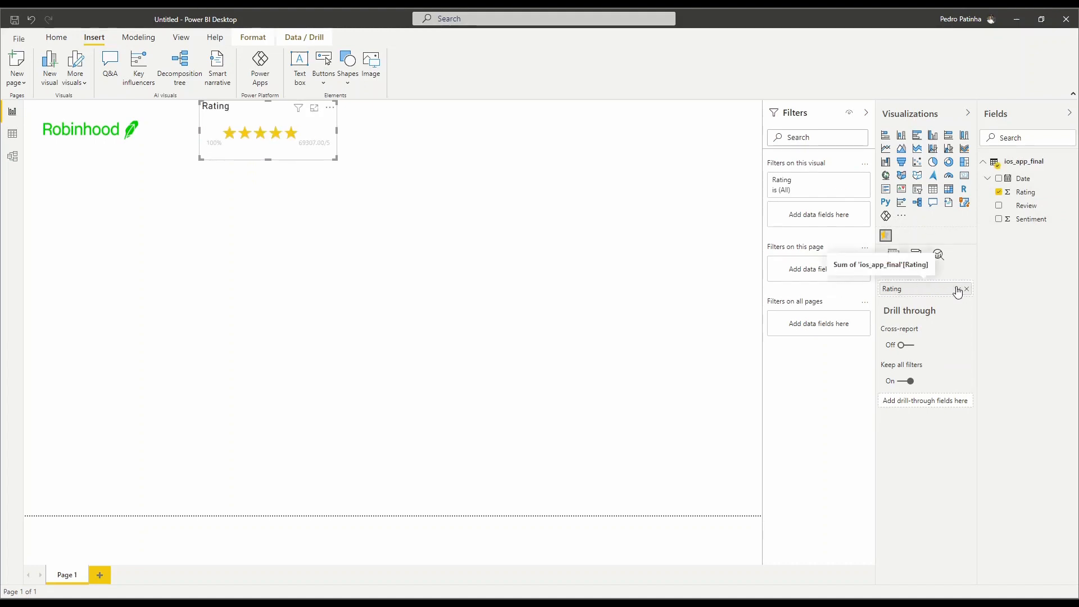
left_click(958, 289)
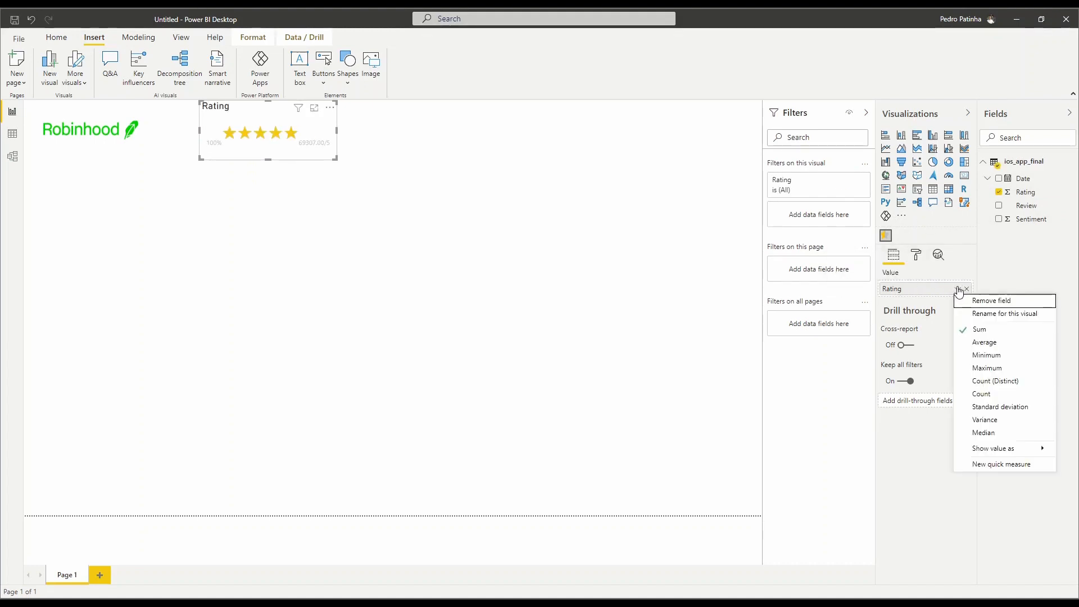
left_click(993, 343)
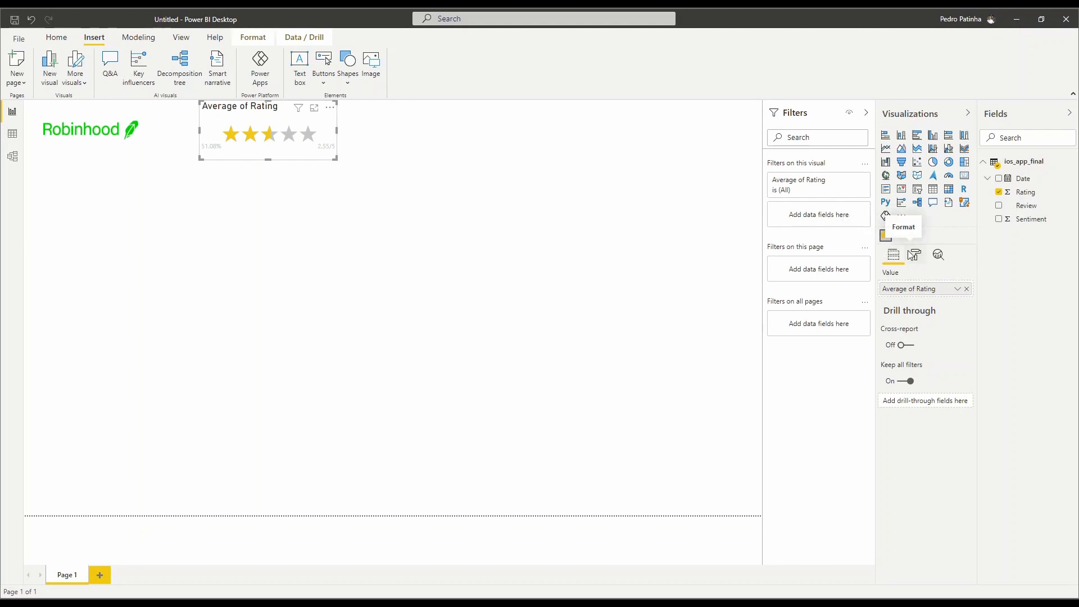
Center the ratings visual's title and change its text to "Average Rating"
left_click(924, 258)
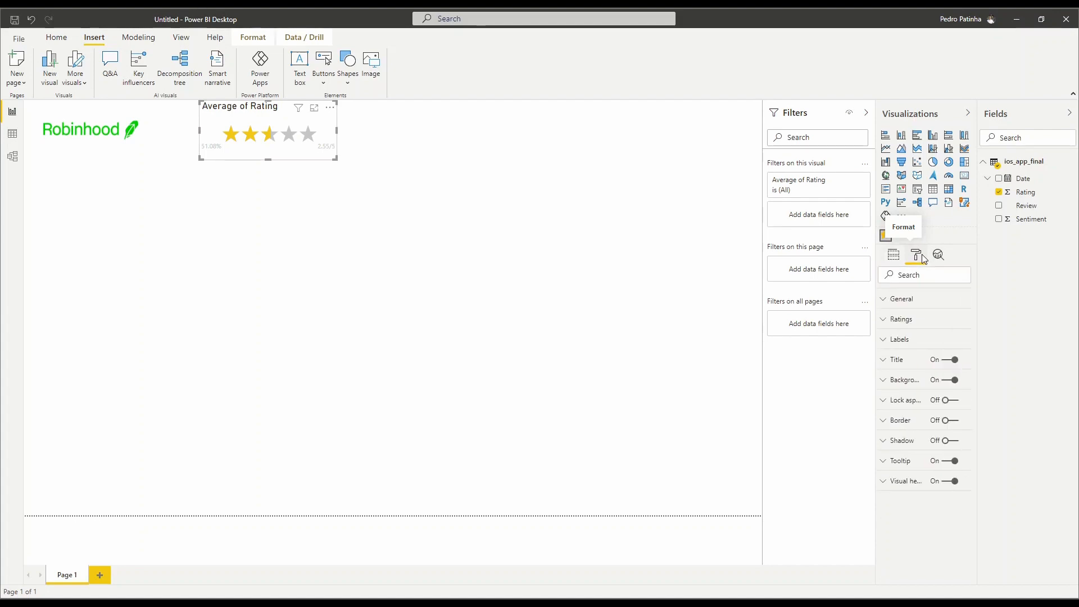
left_click(888, 361)
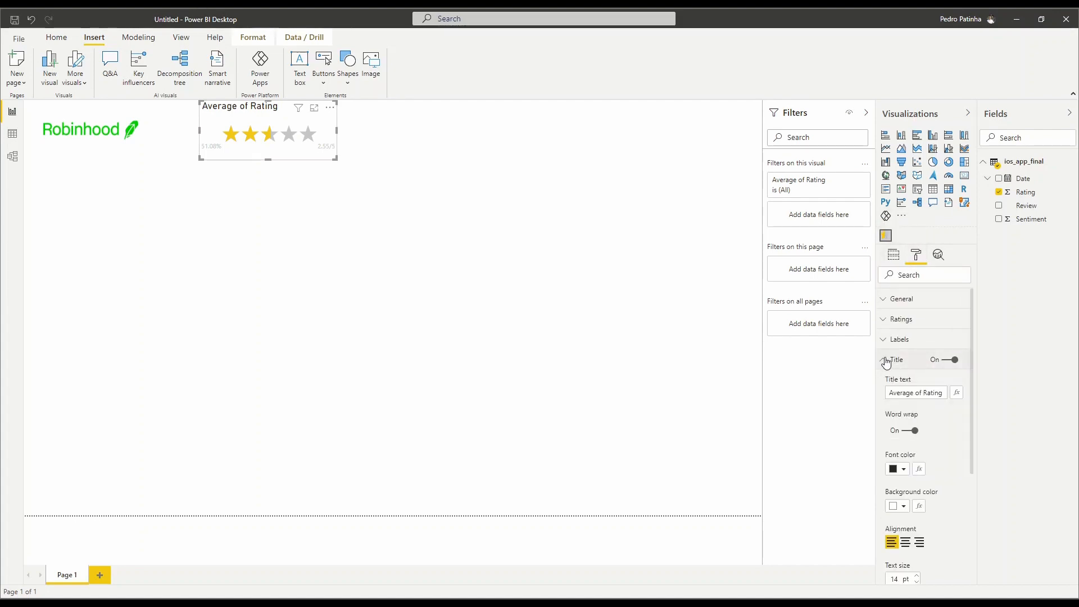
left_click(906, 542)
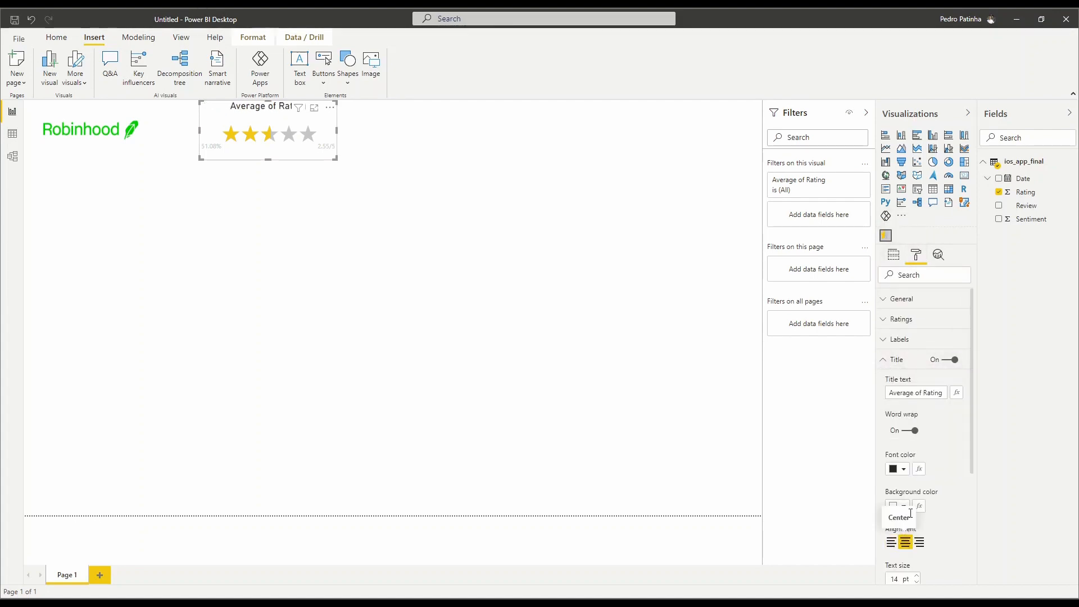
left_click(920, 395)
double_click(920, 393)
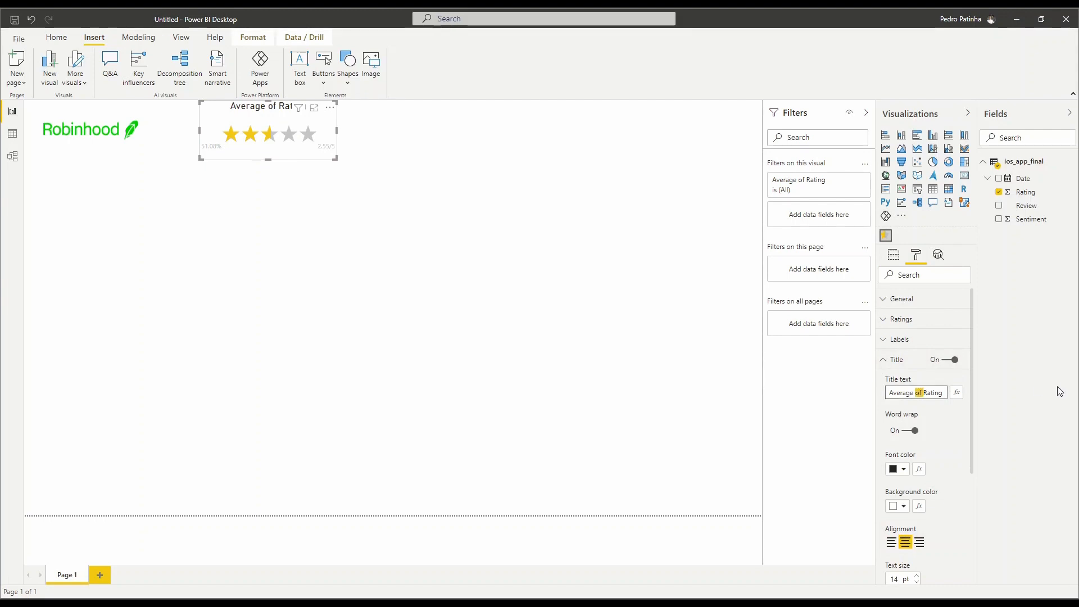
key("Delete")
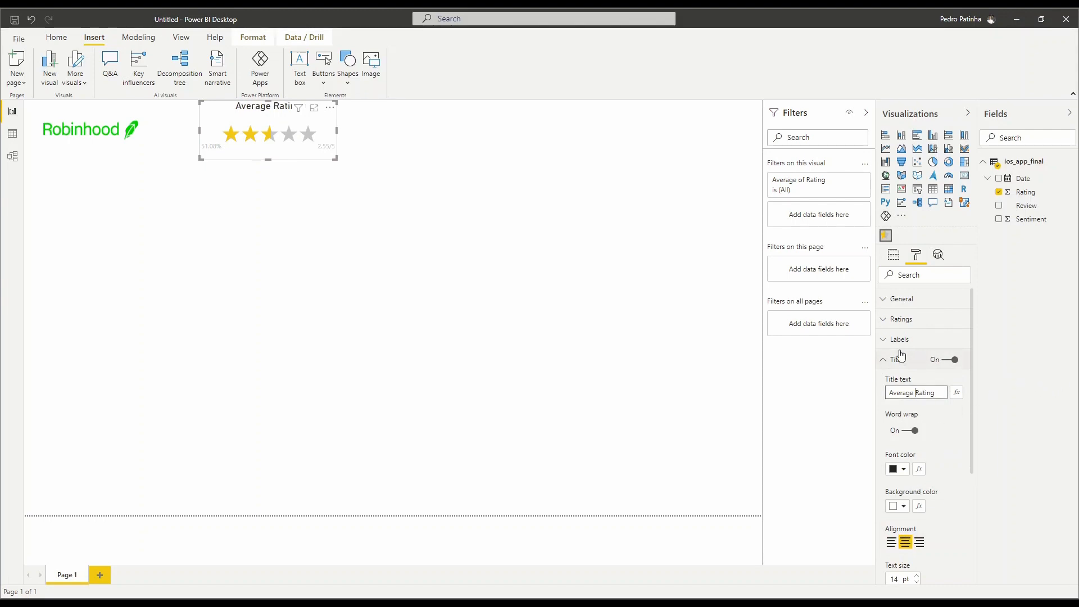
left_click(606, 334)
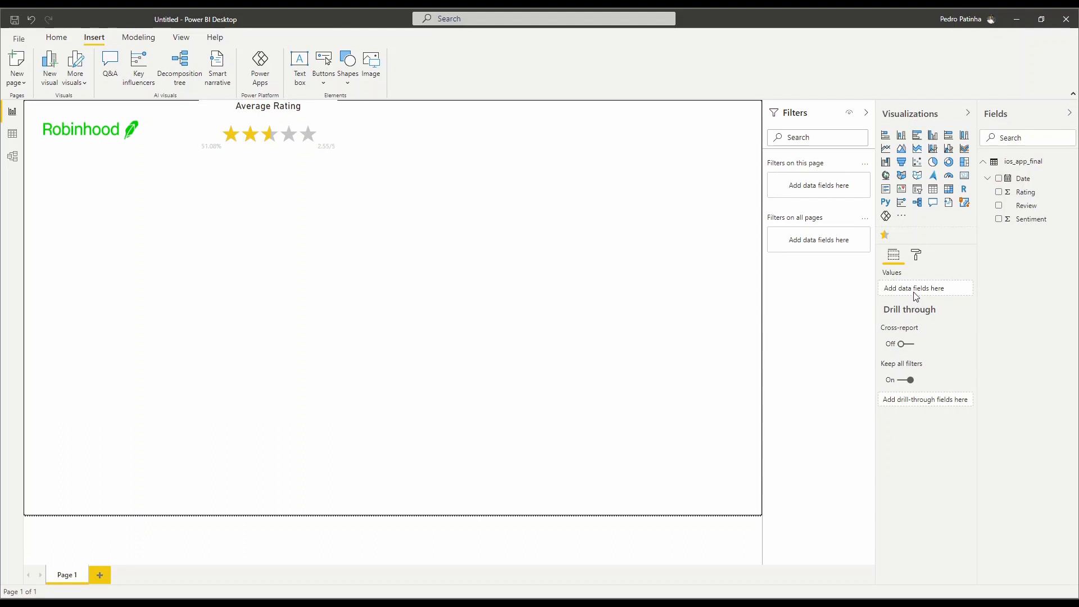
Add a shortened gauge beside the Average Rating visual, with the average of Sentiment as its value
left_click(949, 178)
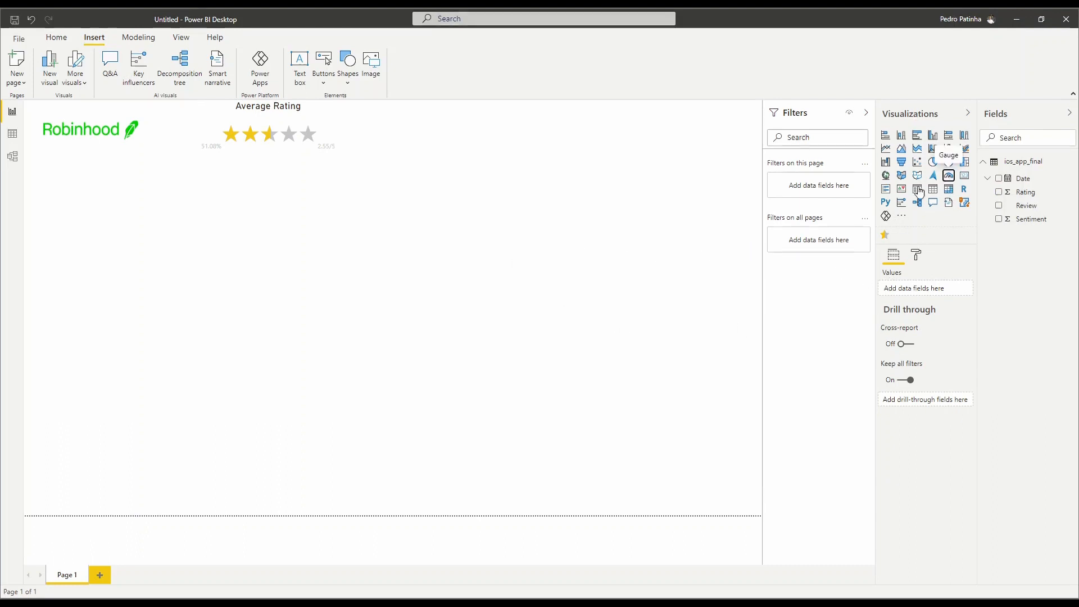
left_click_drag(129, 236, 420, 130)
left_click_drag(420, 187, 420, 160)
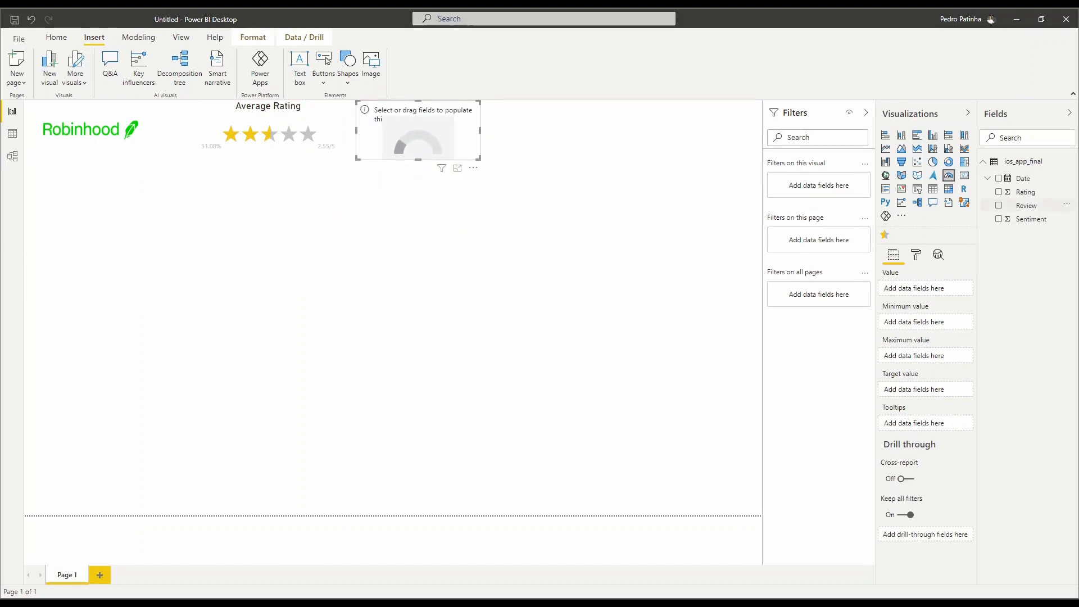
left_click_drag(1031, 219, 917, 291)
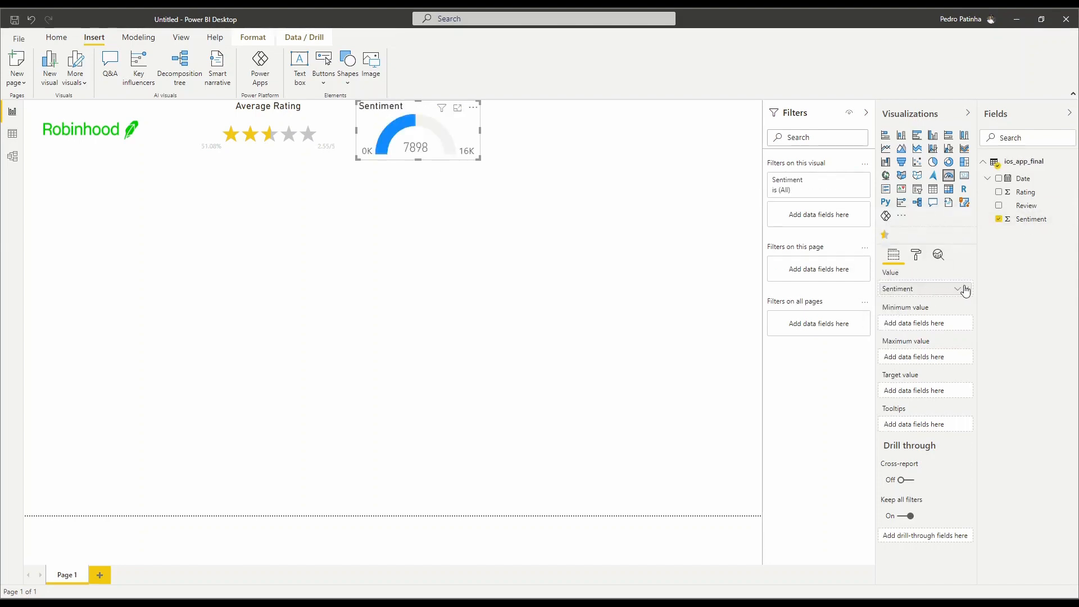
left_click(957, 289)
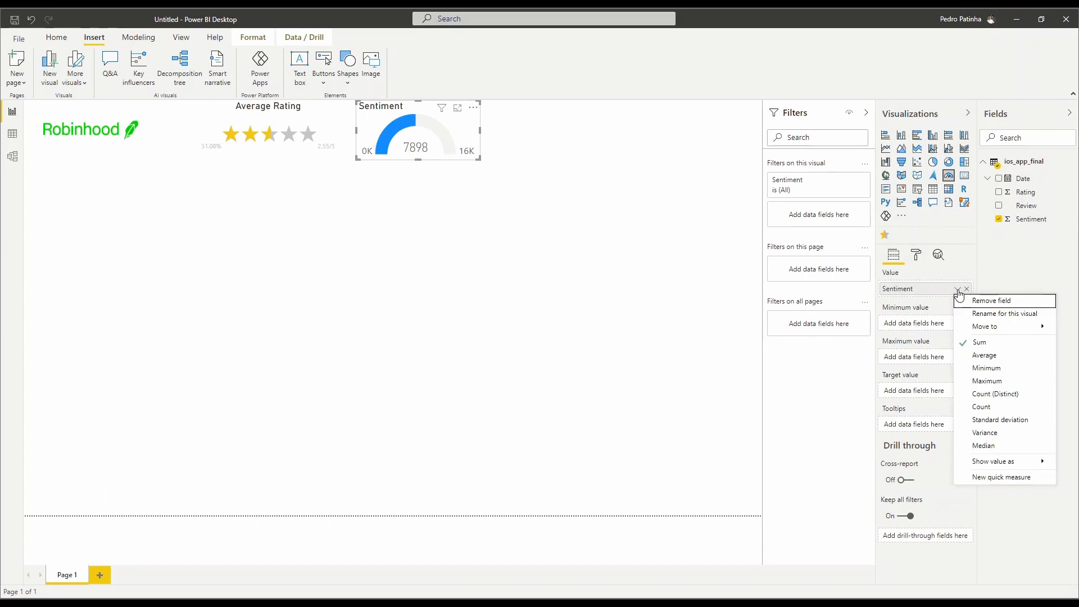
left_click(985, 355)
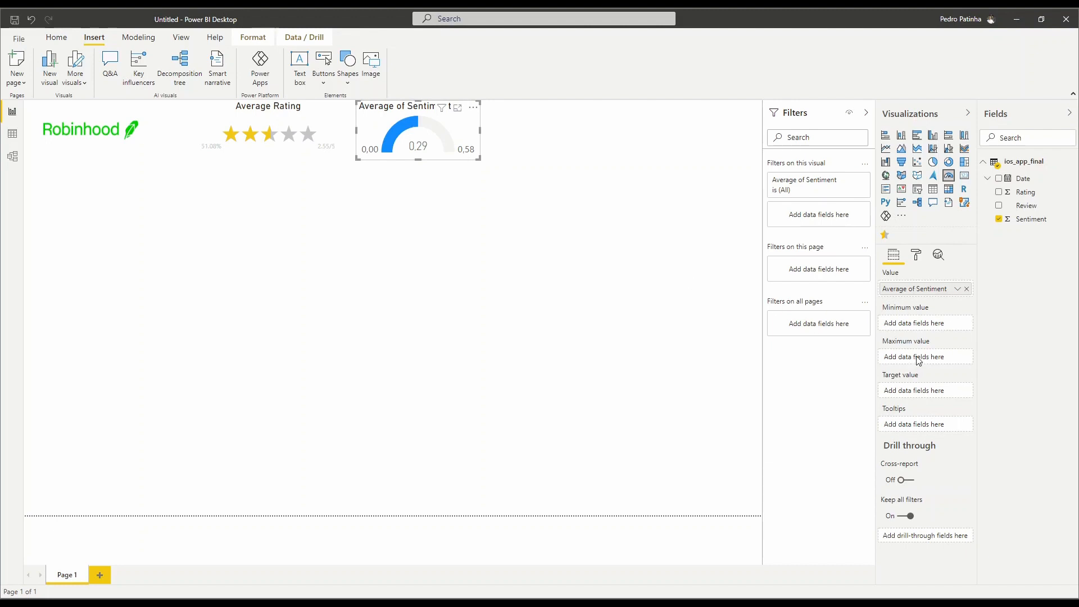
Set the gauge's minimum value to the minimum of Sentiment and its maximum value to the maximum of Sentiment
left_click_drag(1025, 219, 924, 326)
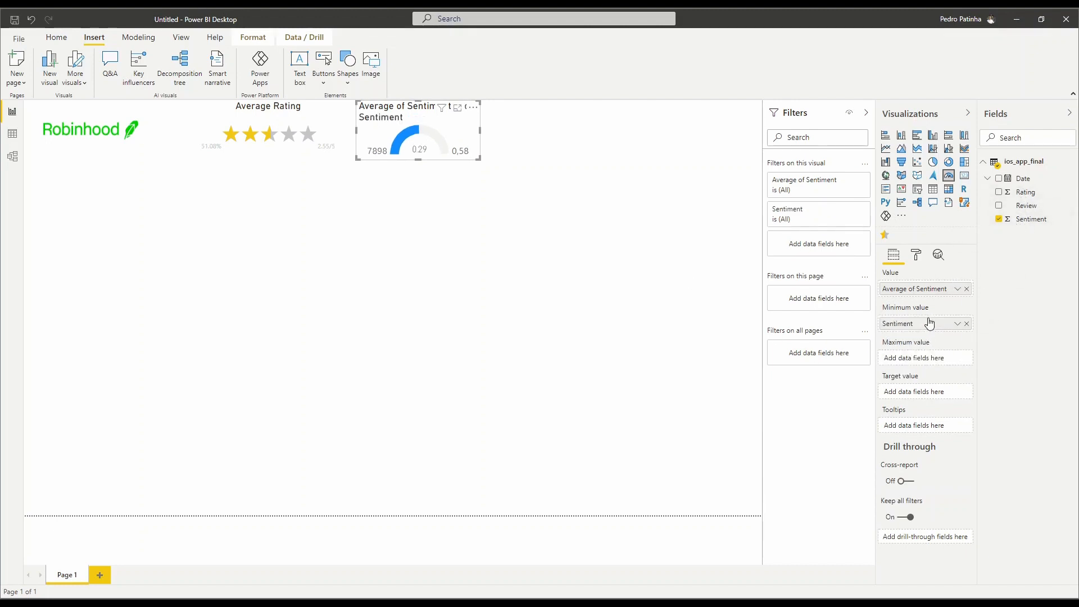
left_click(958, 324)
left_click(988, 403)
left_click_drag(1024, 219, 925, 358)
left_click(957, 359)
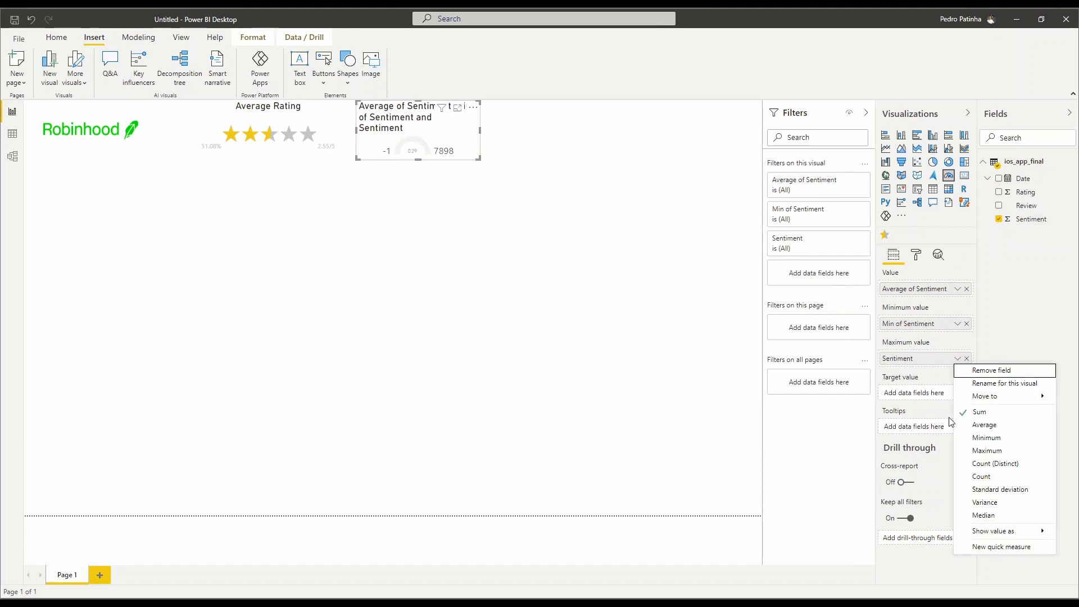
left_click(976, 453)
Change the gauge's title text to "Average Sentiment" and center it
left_click(917, 255)
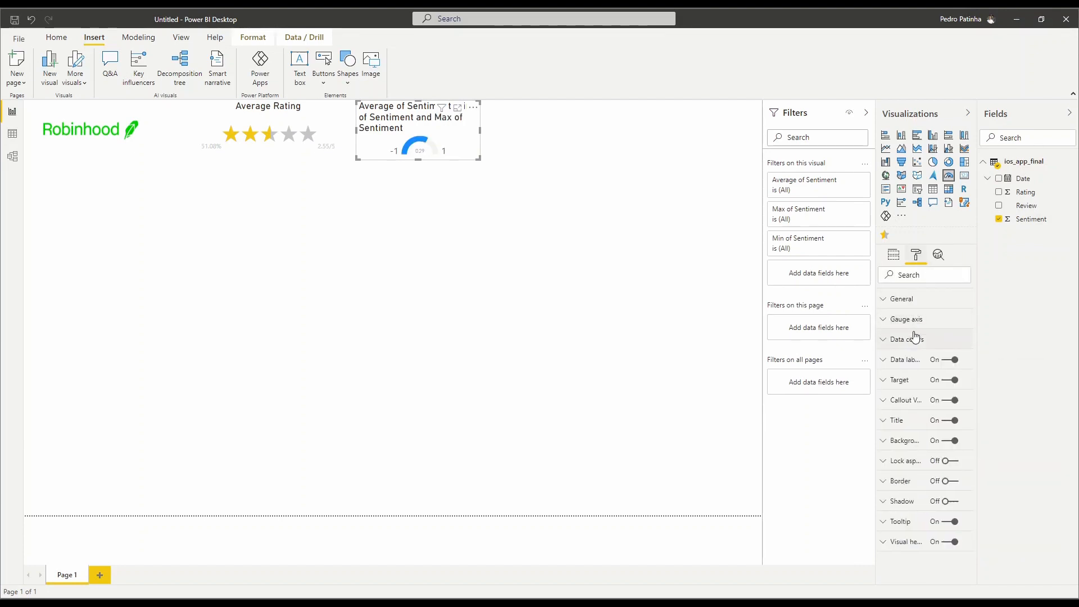
left_click(902, 425)
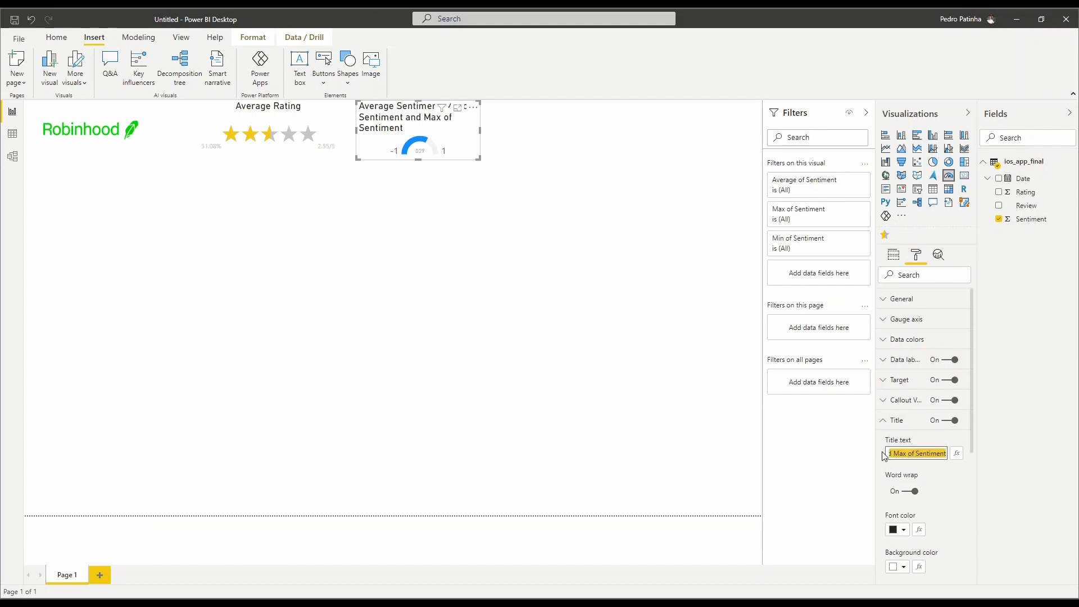
key("BackSpace")
scroll(949, 497, "down", 2)
left_click(905, 491)
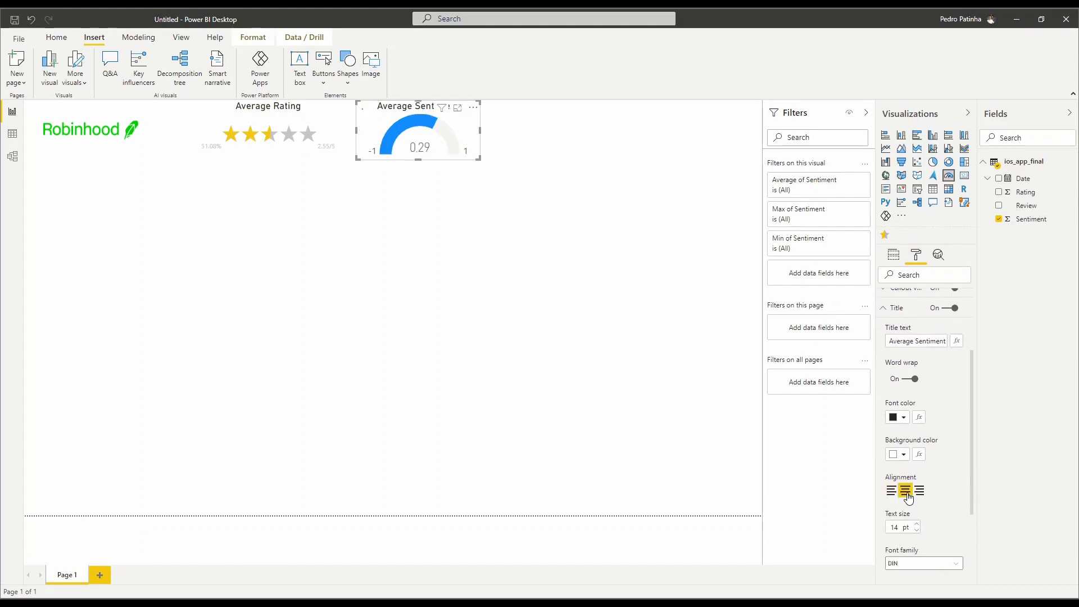
left_click(645, 216)
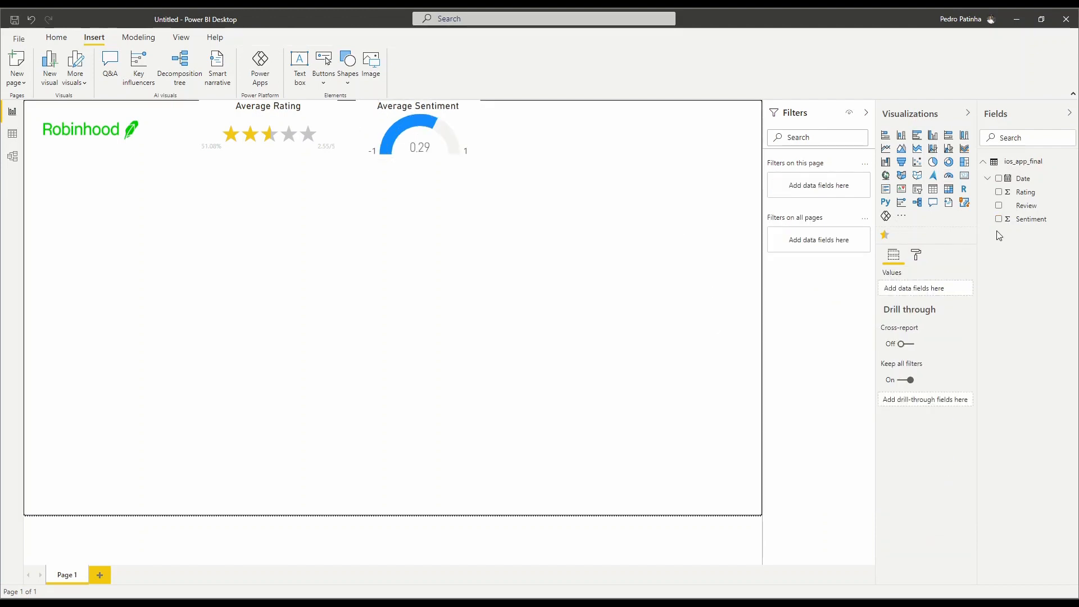
Add a shortened card visual beside the Average Sentiment gauge, showing the count of Review
left_click(966, 178)
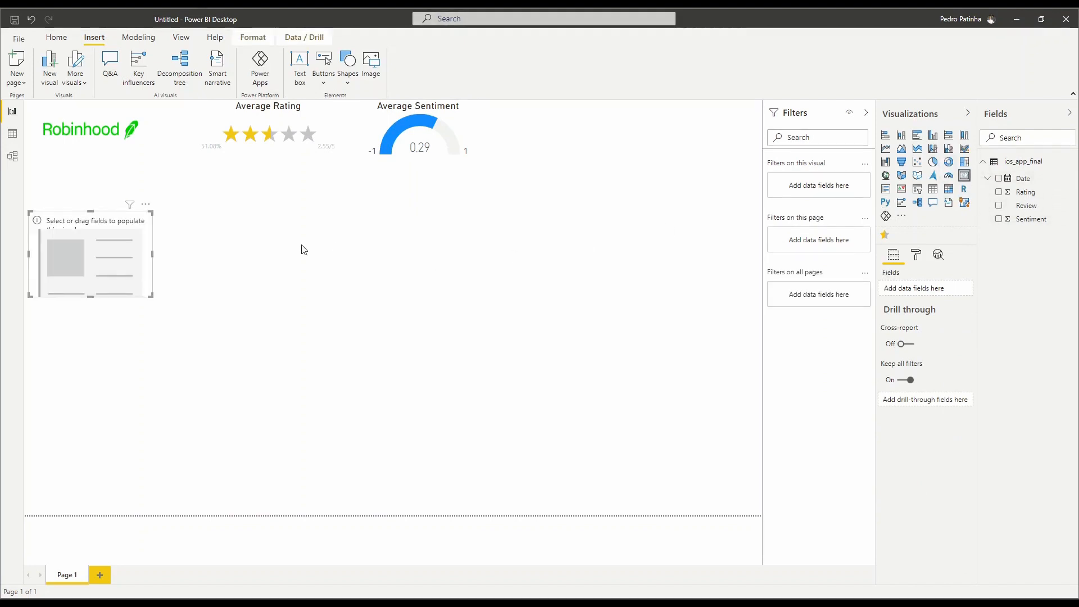
left_click_drag(65, 261, 548, 140)
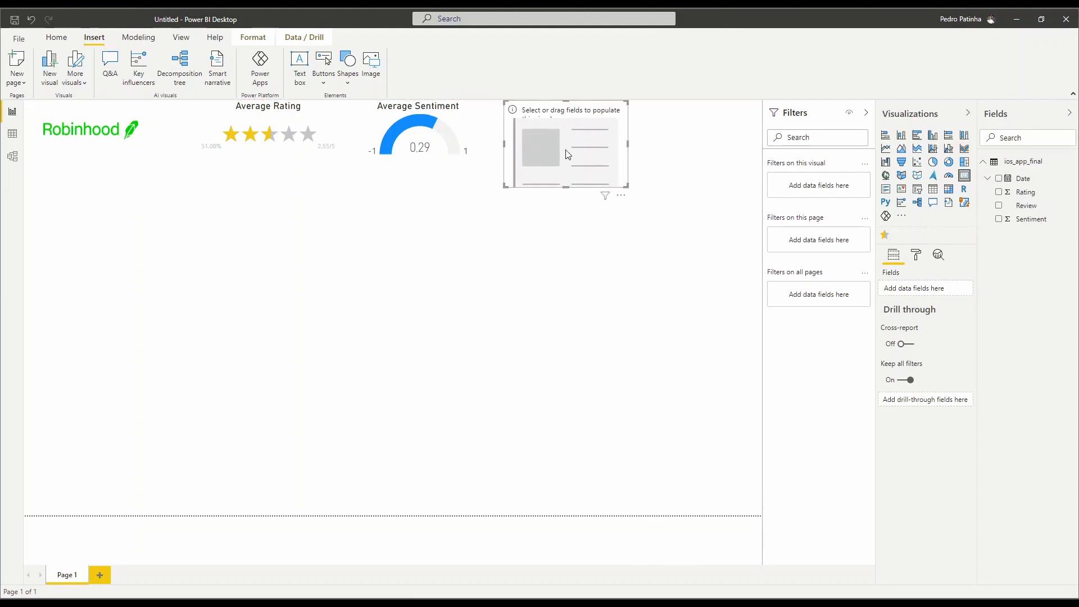
left_click_drag(563, 189, 564, 159)
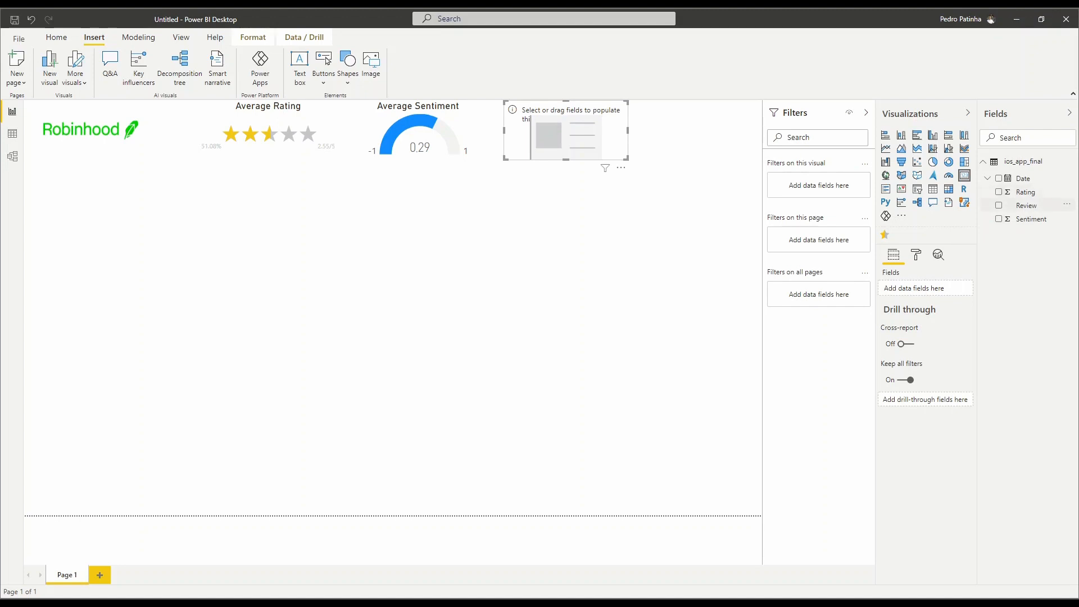
left_click_drag(1025, 205, 924, 291)
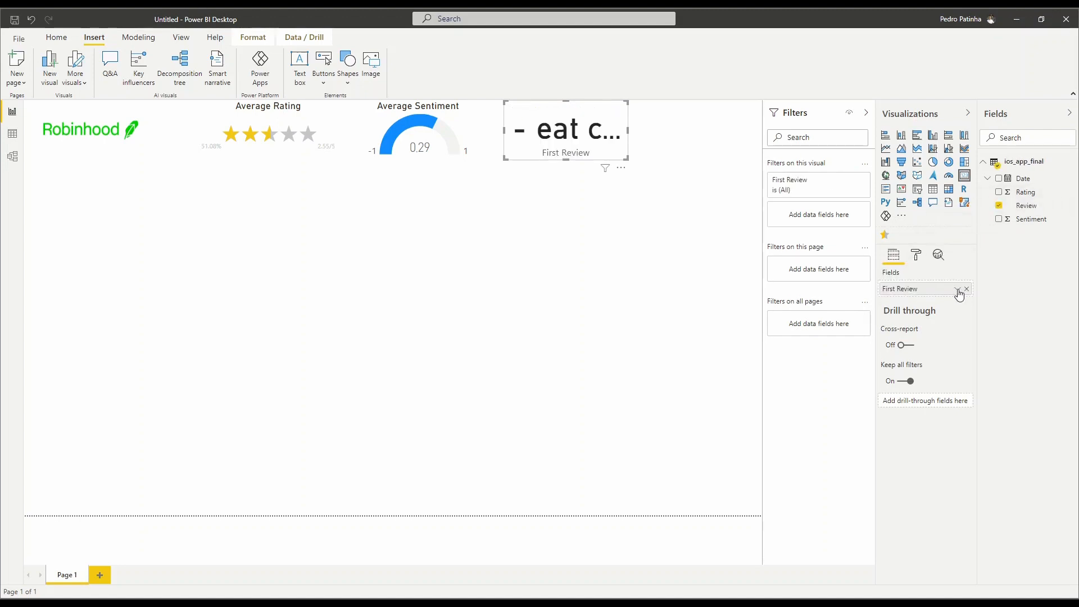
left_click(957, 288)
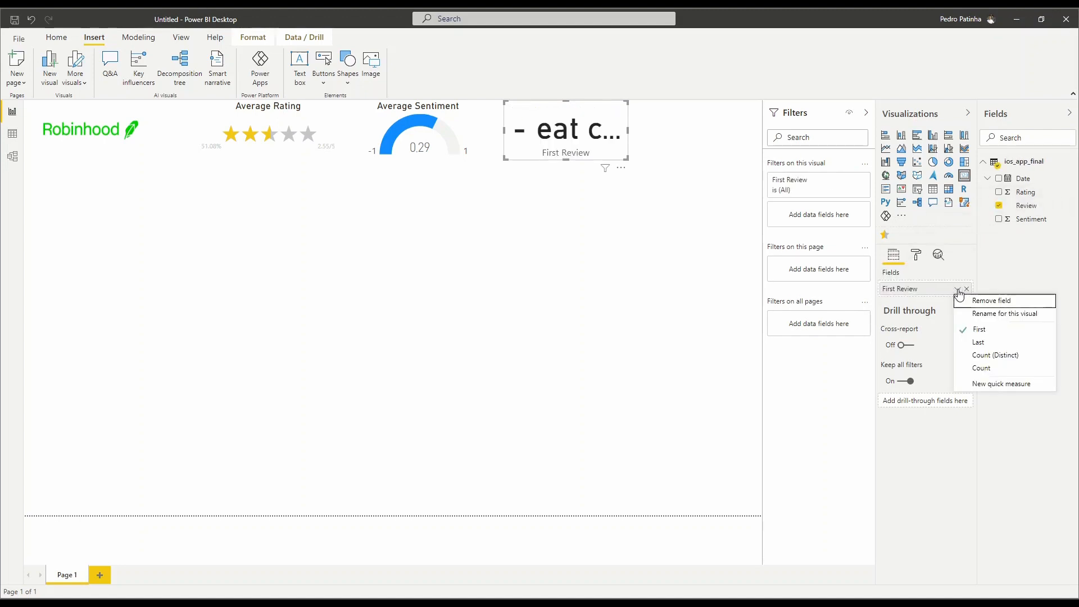
left_click(990, 365)
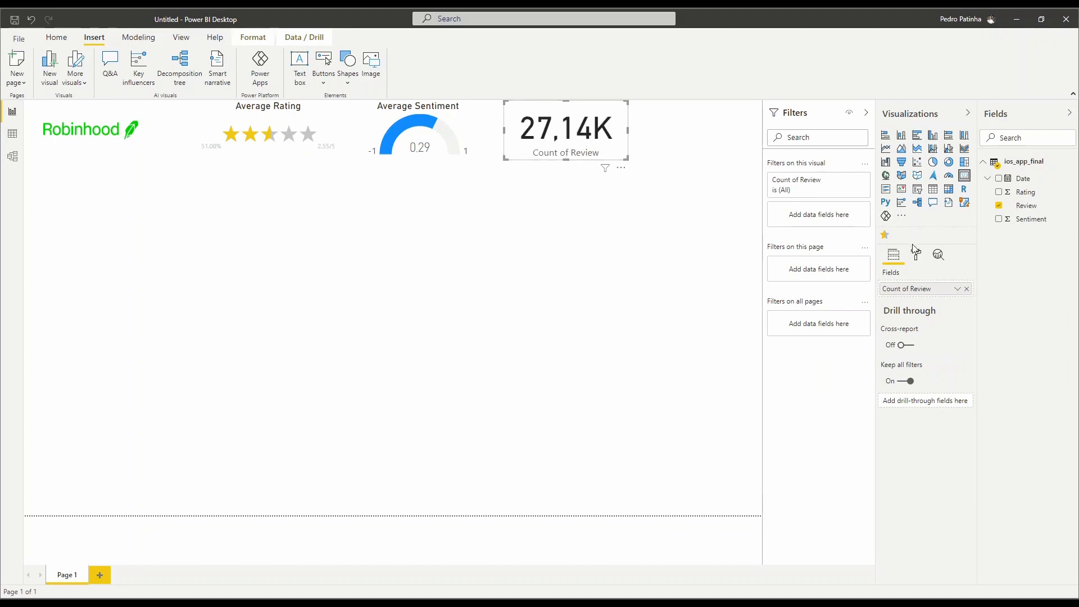
Show a centered title reading "Total Reviews" on the review count card and hide its category label
left_click(917, 258)
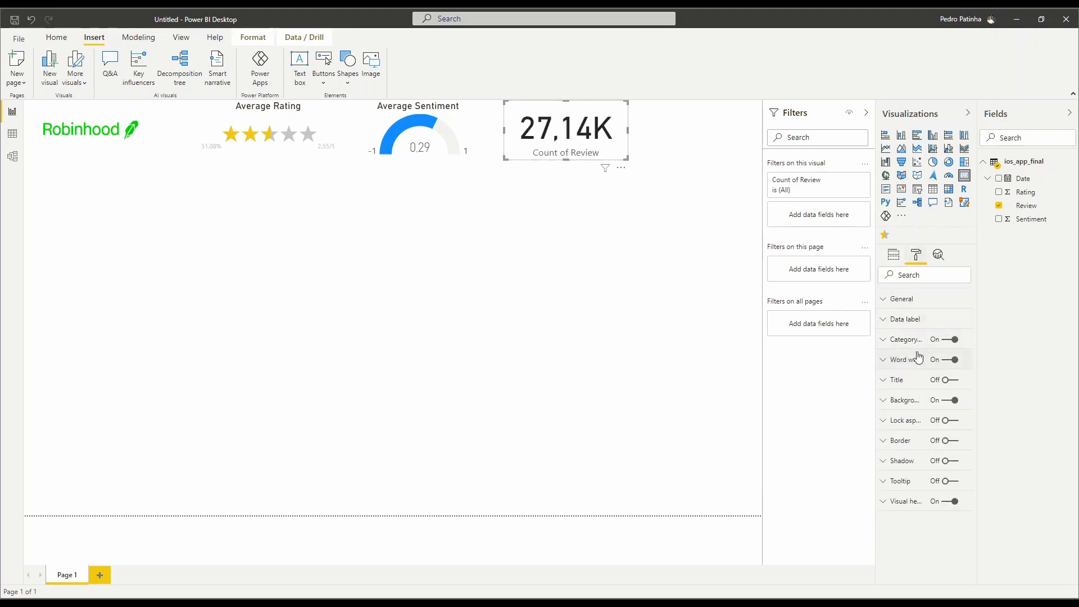
left_click(949, 381)
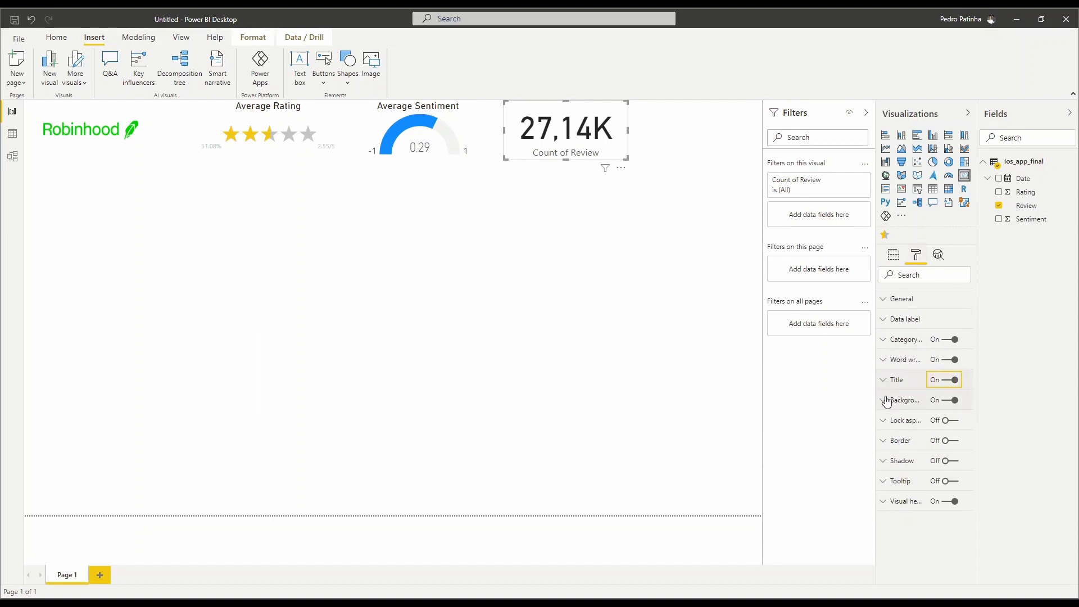
left_click(894, 381)
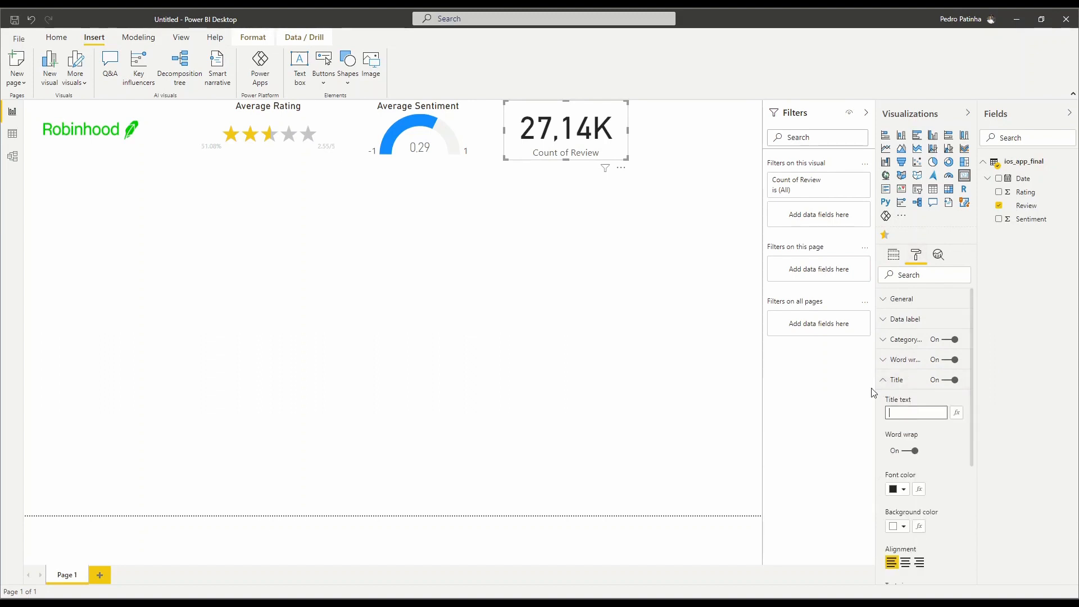
type("Total Reviews")
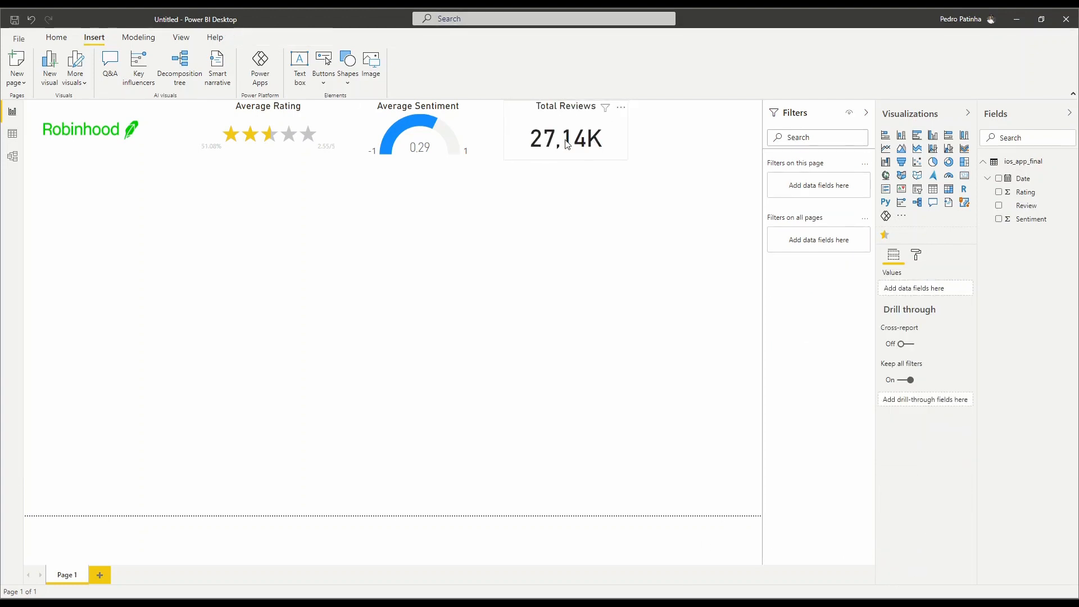
Move the Total Reviews card closer to the gauge, and shift the rating, sentiment and reviews visuals together toward the logo
left_click_drag(568, 140, 550, 140)
left_click_drag(650, 170, 174, 86)
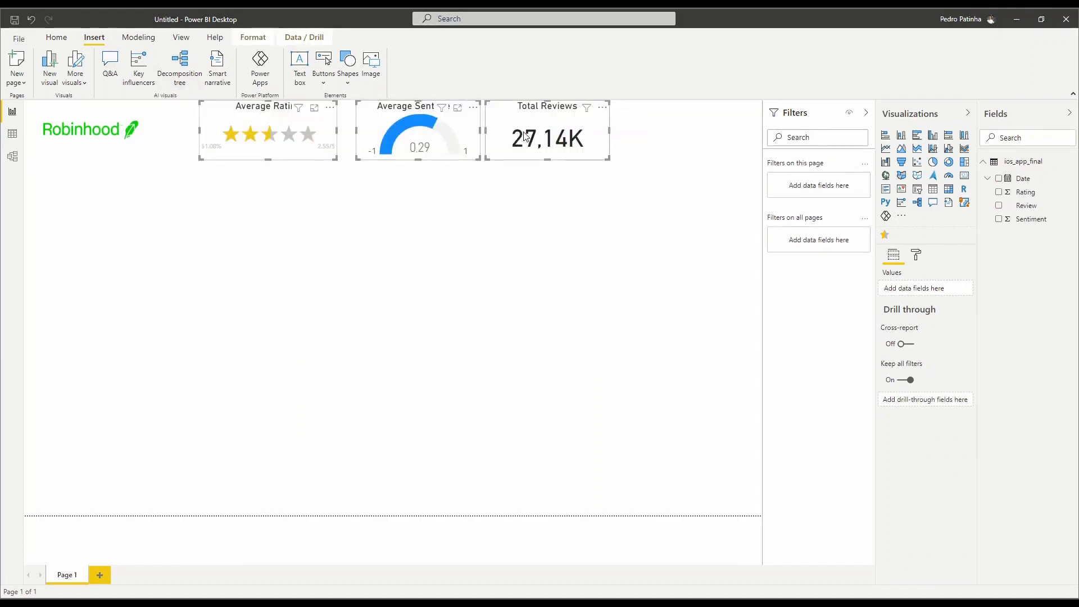
left_click_drag(527, 136, 497, 135)
left_click(279, 194)
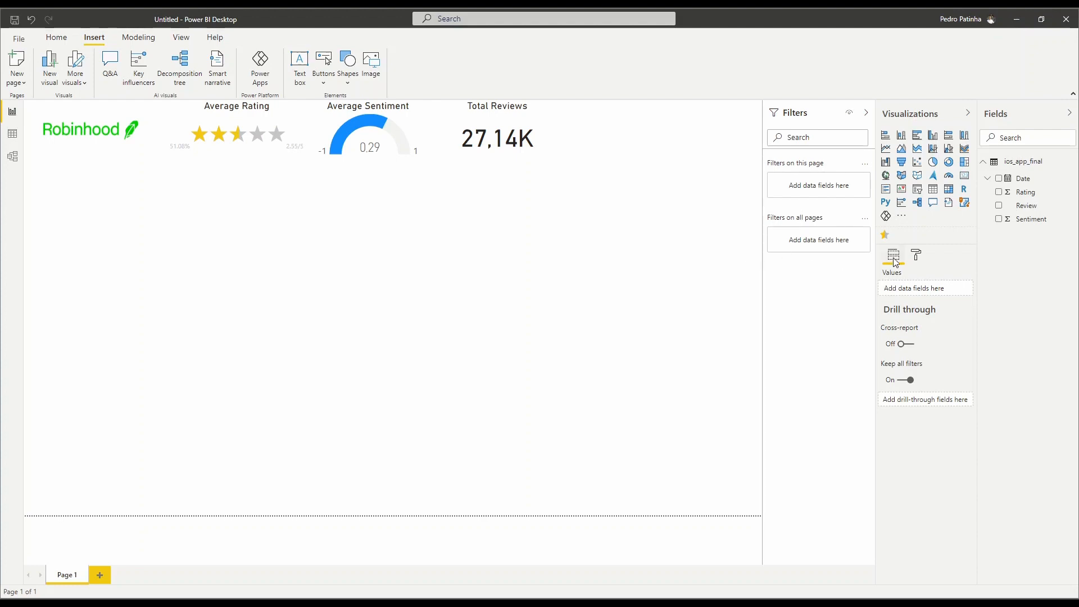
Add a slicer on the Date field in the page's upper-right corner, shortened to match the height of the other header visuals
left_click(913, 194)
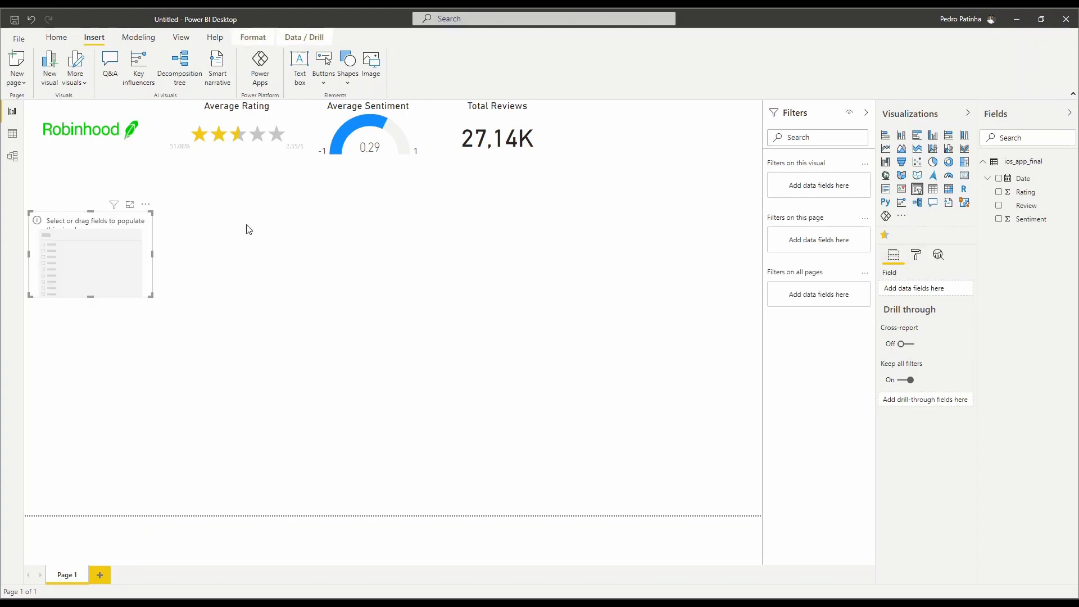
left_click_drag(101, 240, 700, 123)
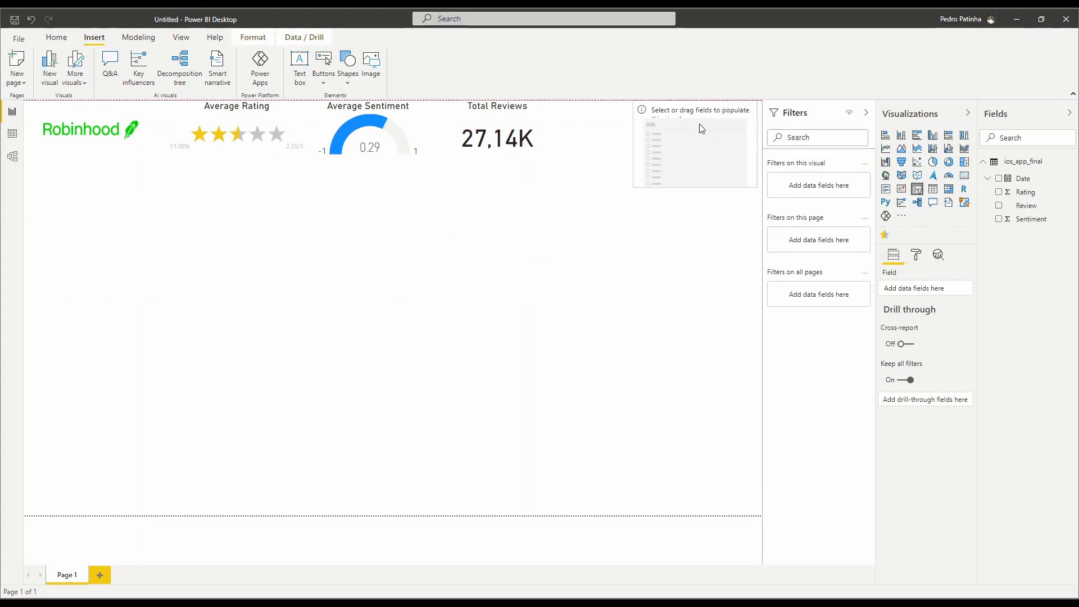
left_click_drag(634, 194, 634, 160)
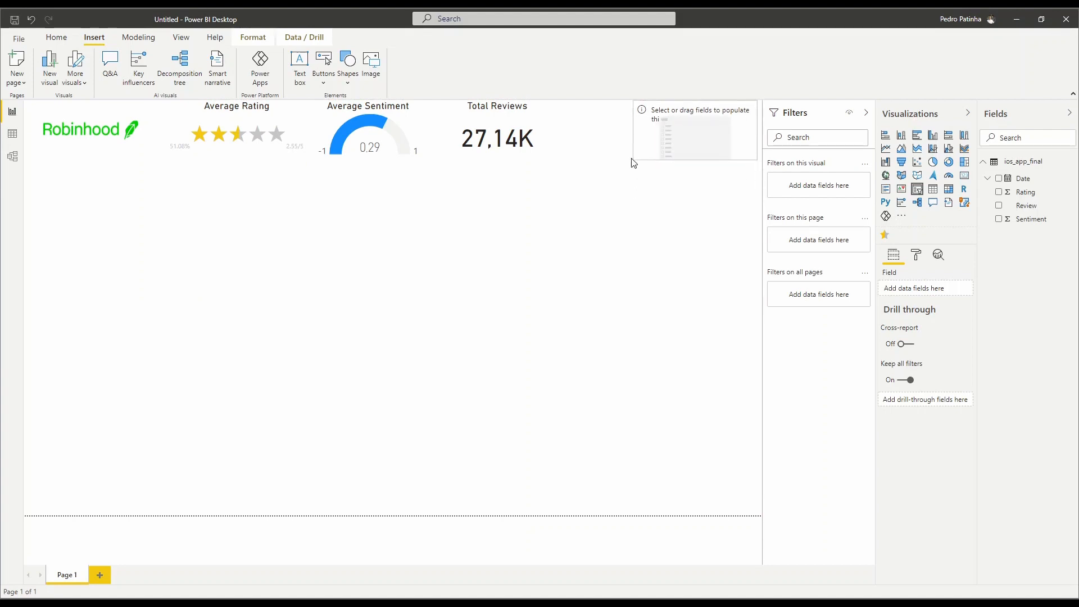
left_click(999, 178)
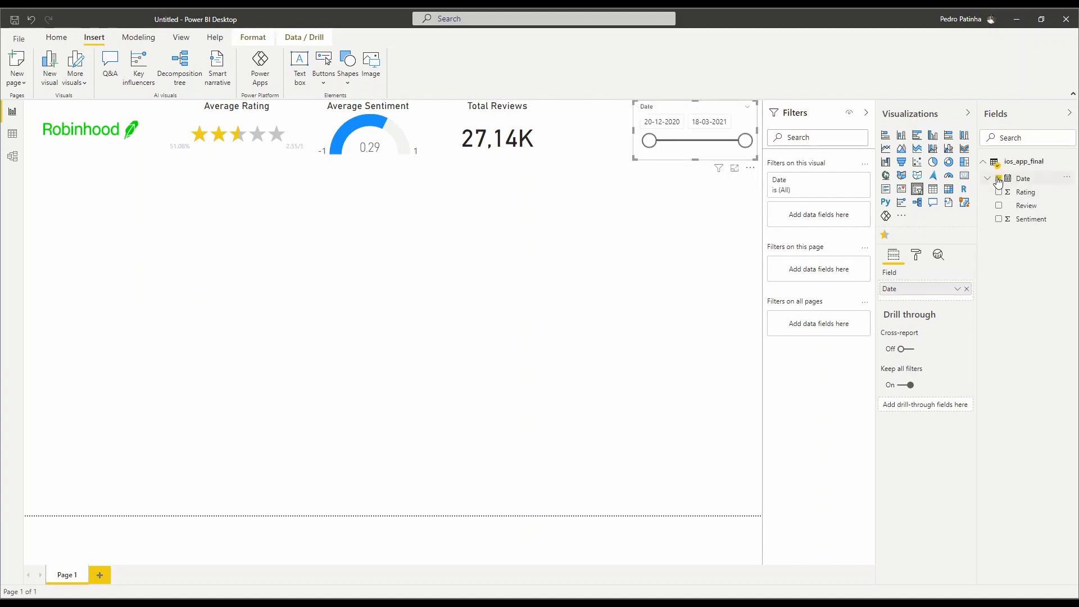
left_click(606, 194)
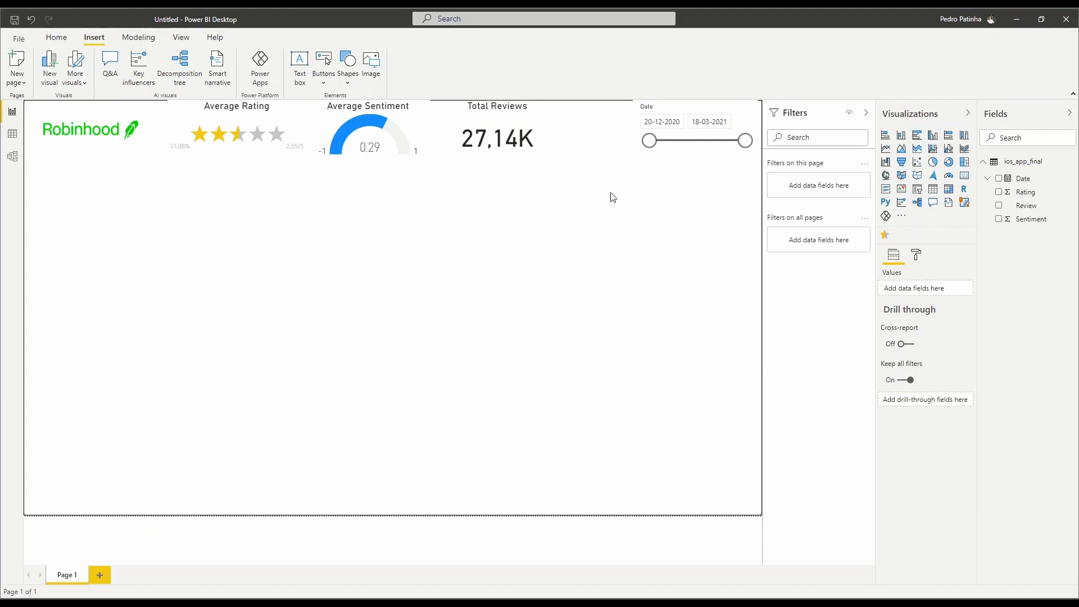
Add a widened stacked bar chart below the logo with Sentiment on the axis and the count of Sentiment as values
left_click(887, 136)
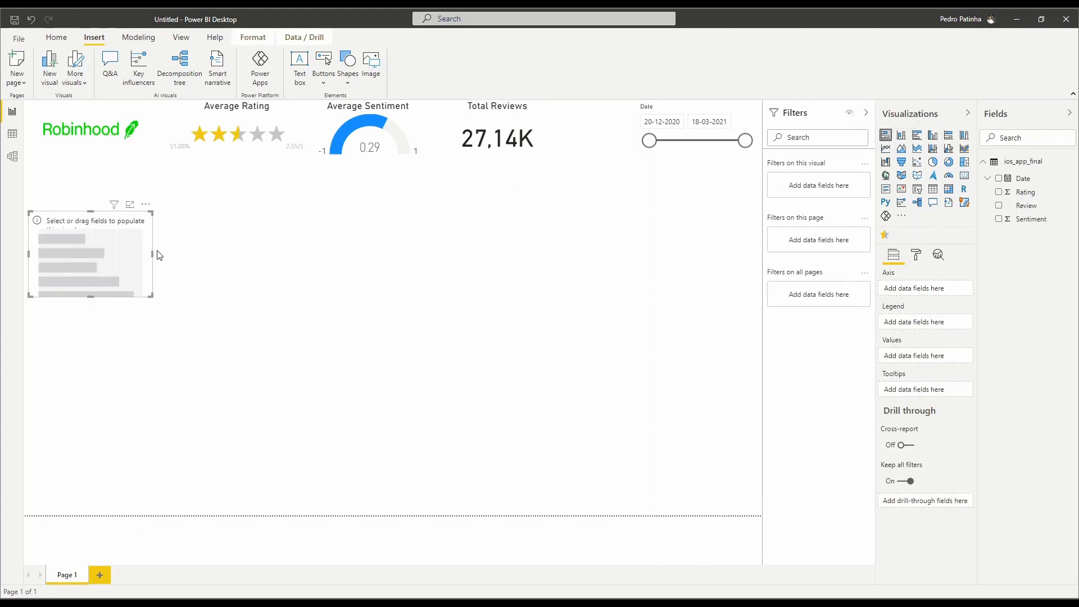
left_click_drag(150, 298, 308, 293)
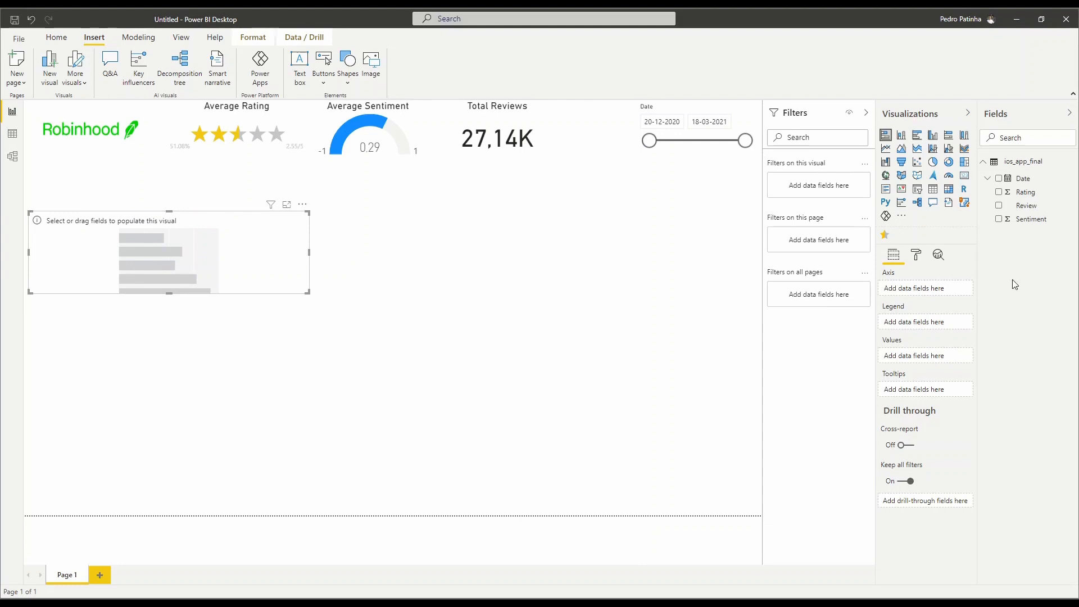
left_click_drag(1031, 220, 932, 288)
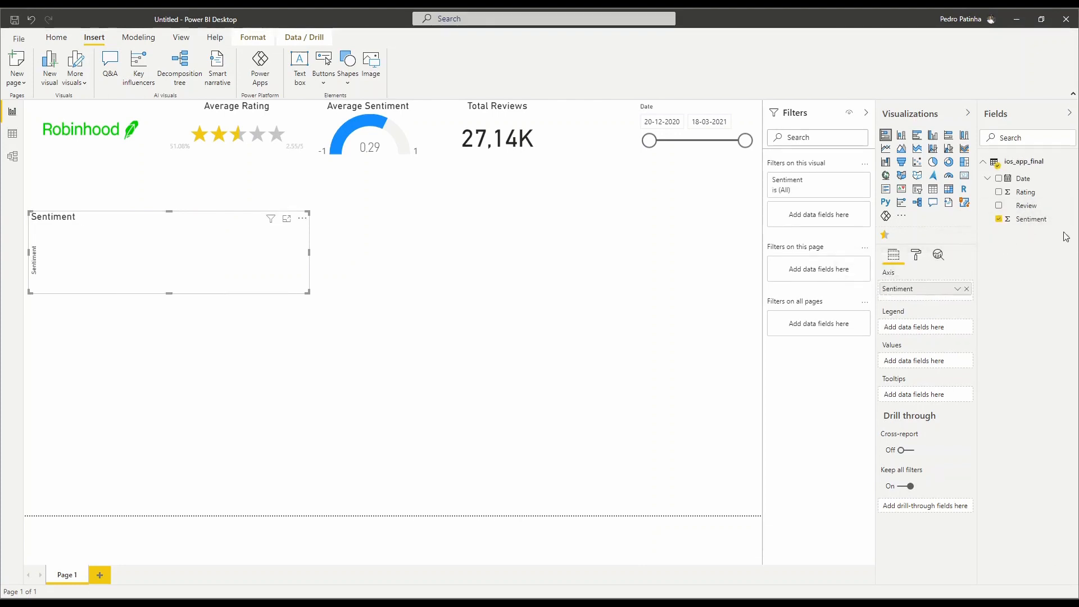
left_click_drag(1024, 221, 918, 363)
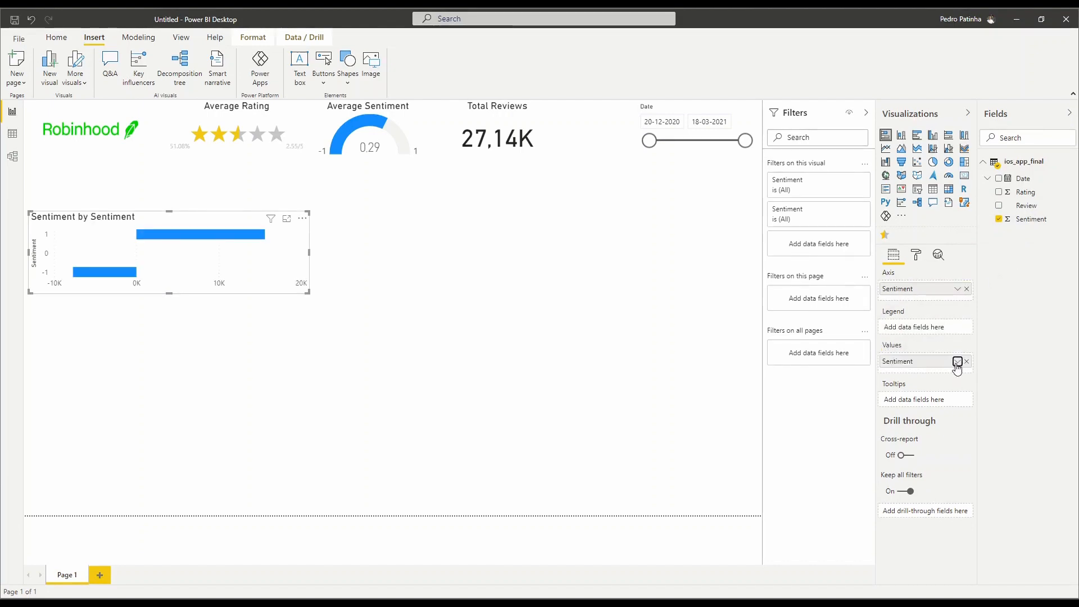
left_click(957, 367)
left_click(983, 481)
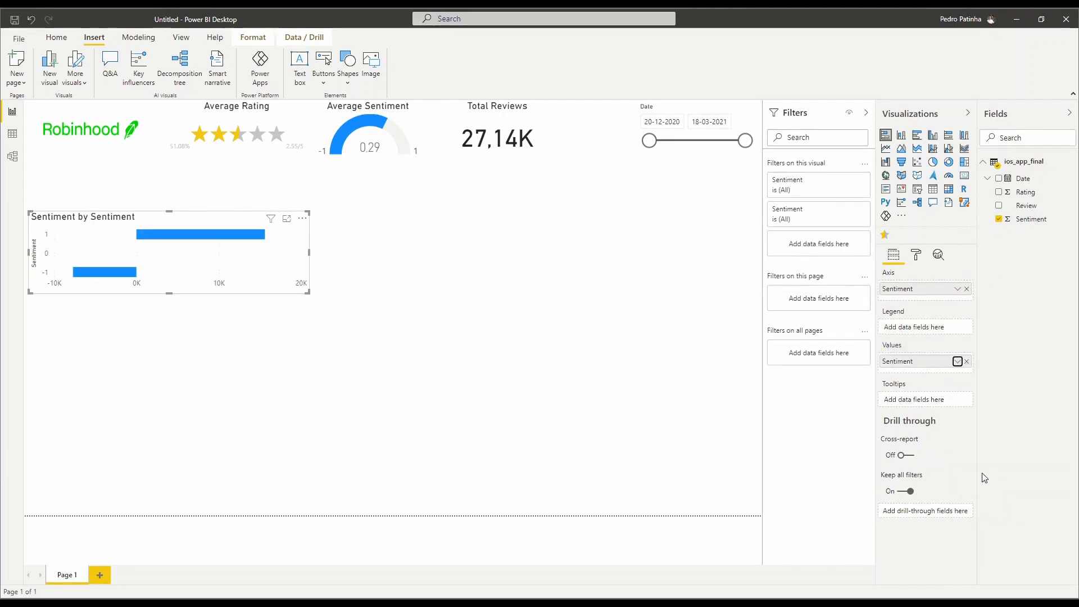
Turn off the background of the sentiment bar chart
left_click(916, 255)
left_click(885, 306)
left_click(891, 301)
left_click(950, 461)
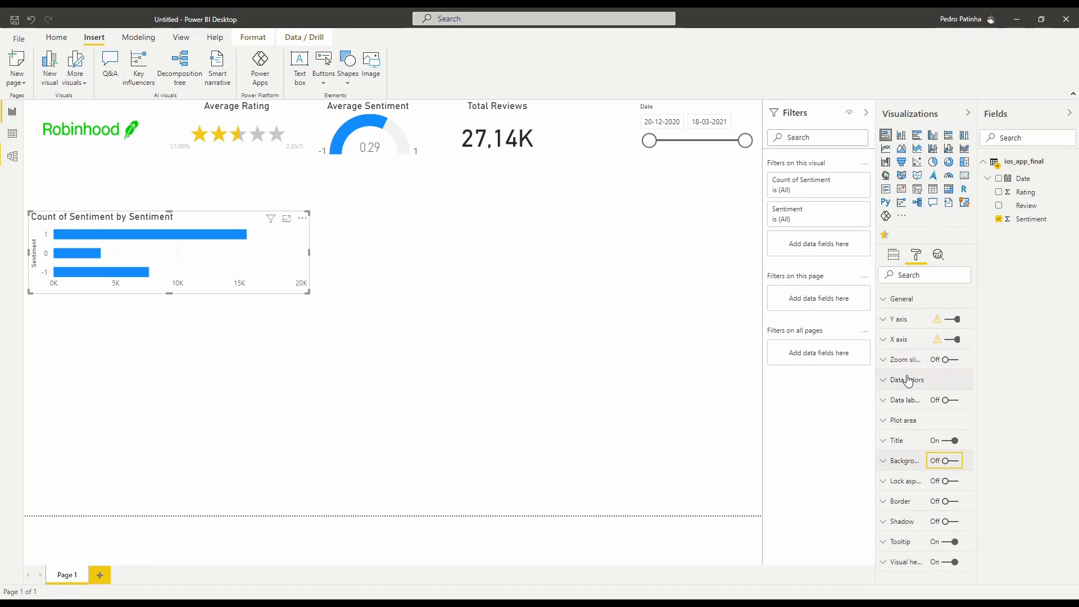
Change the bar chart's title text to "User's Sentiments" and center it
left_click(895, 441)
triple_click(891, 475)
type("User's Sentiment")
key("Return")
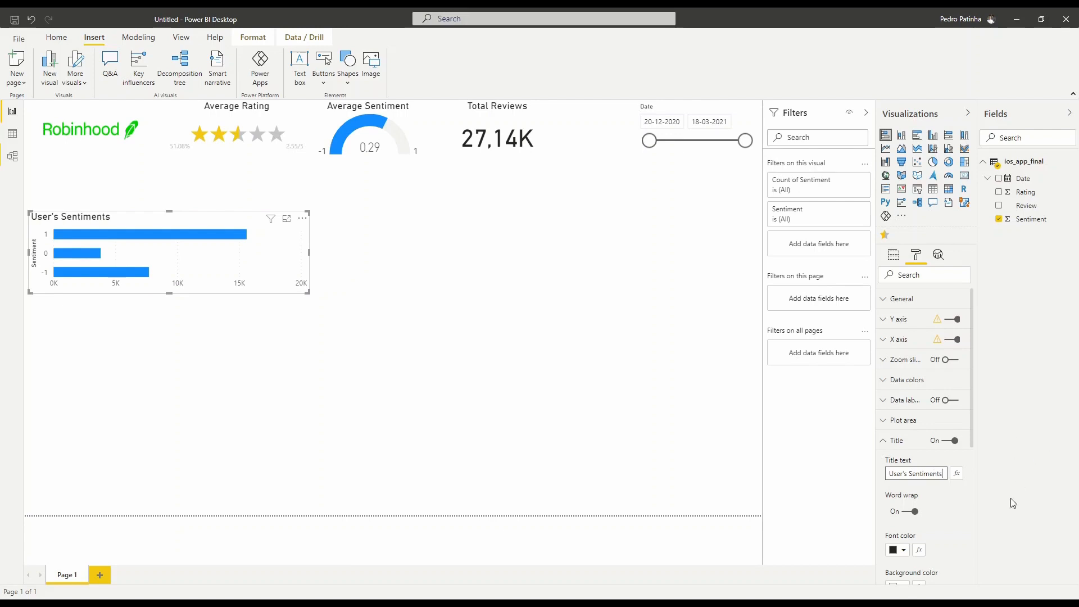
scroll(945, 517, "down", 2)
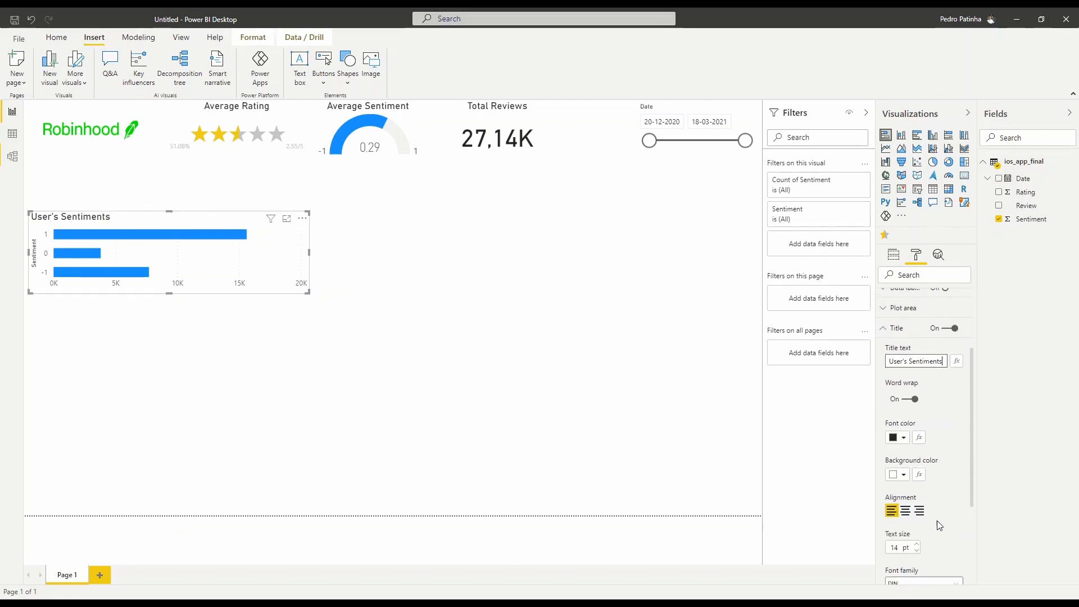
left_click(906, 511)
left_click(473, 311)
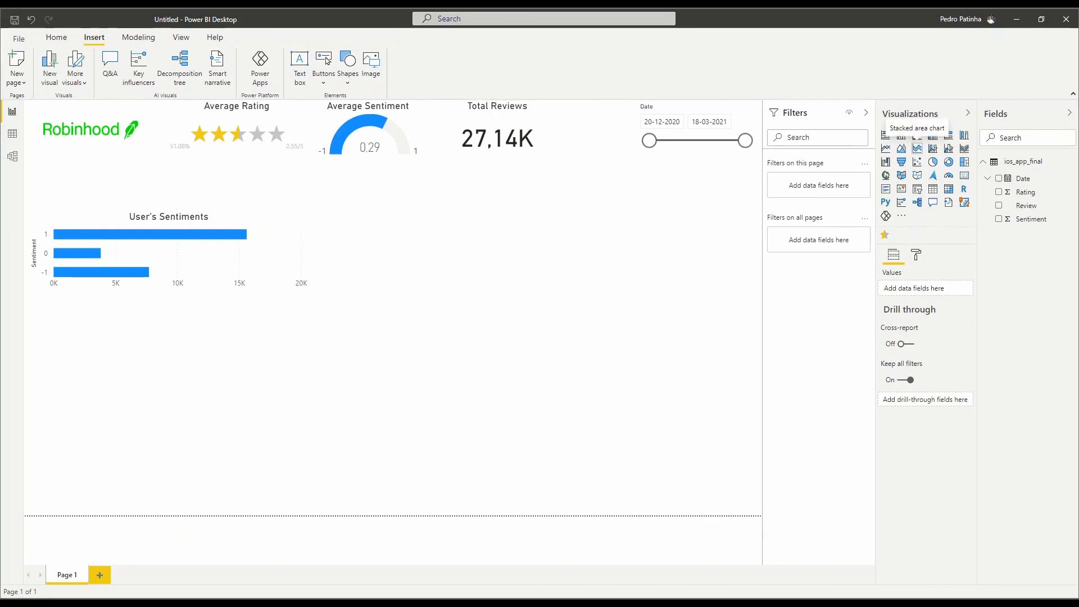
Place a stacked area chart to the right of the User's Sentiments chart, and shift that bar chart slightly right
left_click_drag(288, 328, 661, 248)
left_click_drag(284, 258, 325, 260)
left_click(588, 260)
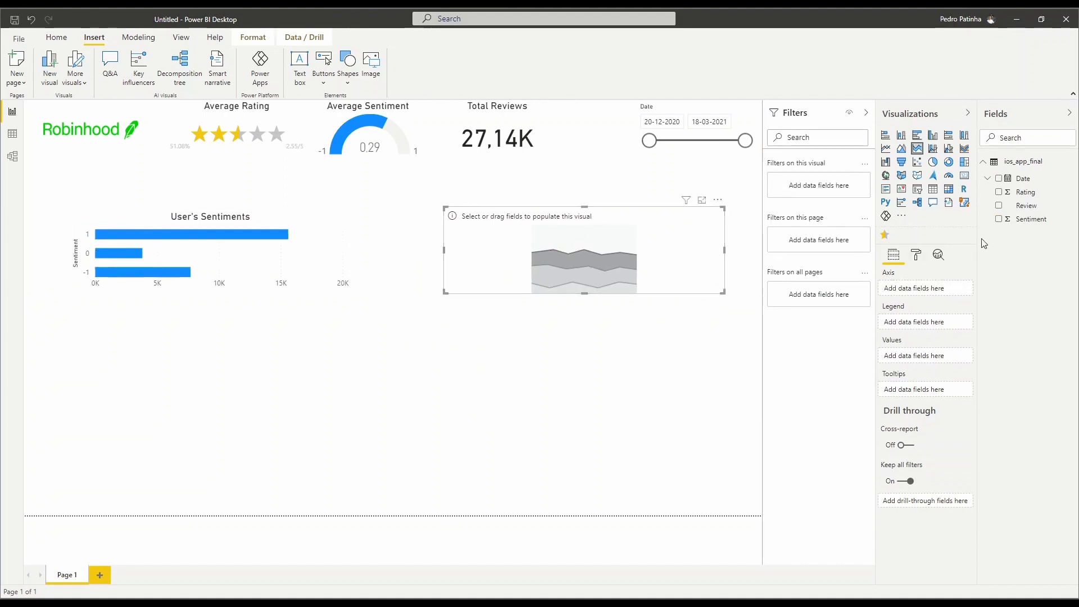
Put Date on the area chart's axis, using plain dates instead of the date hierarchy
left_click_drag(1019, 186, 913, 297)
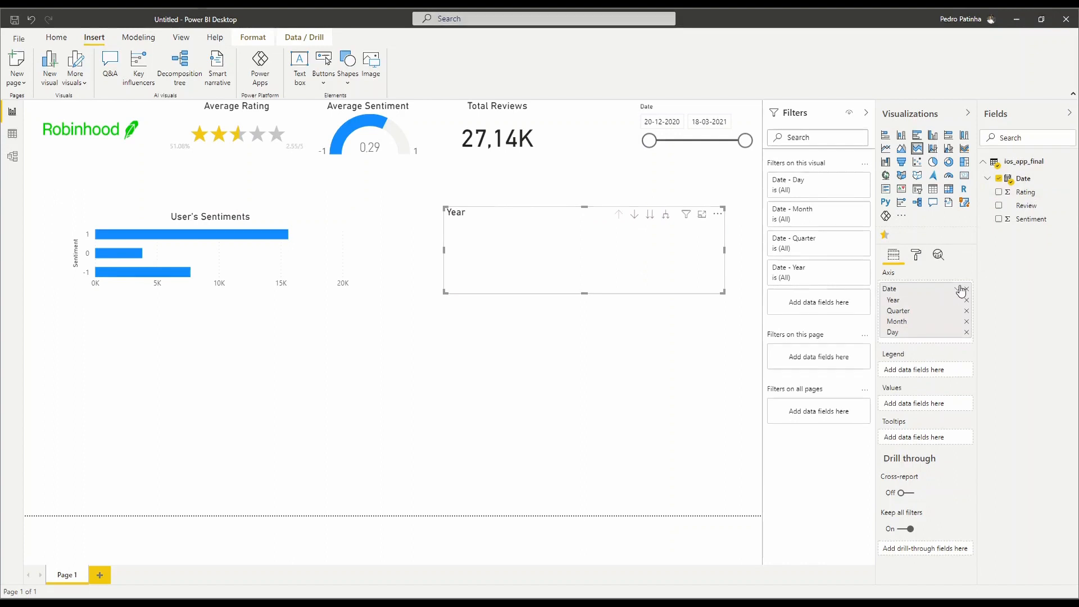
left_click(958, 289)
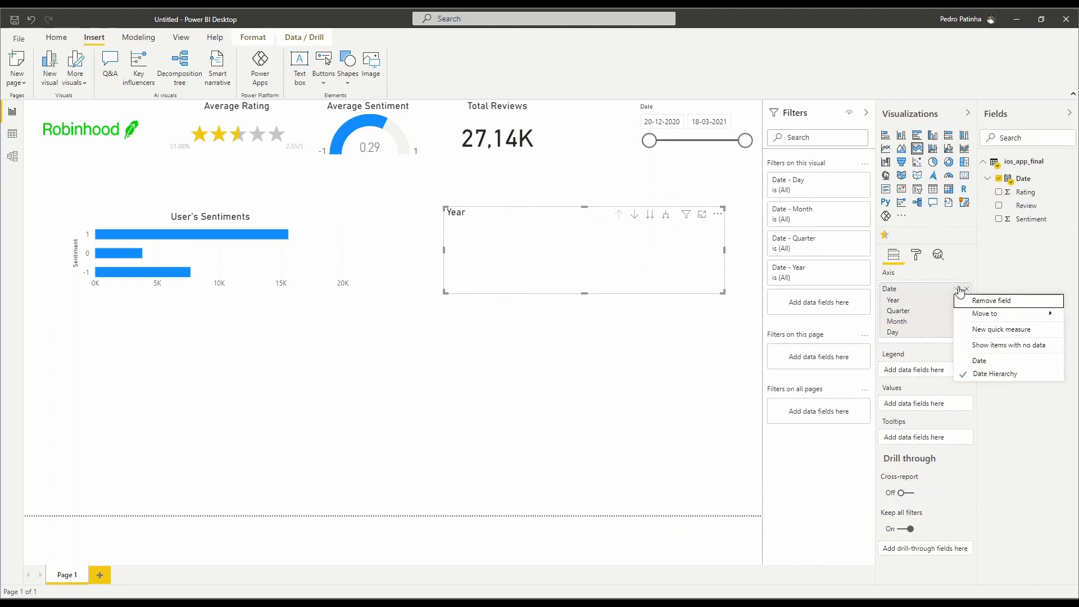
left_click(984, 368)
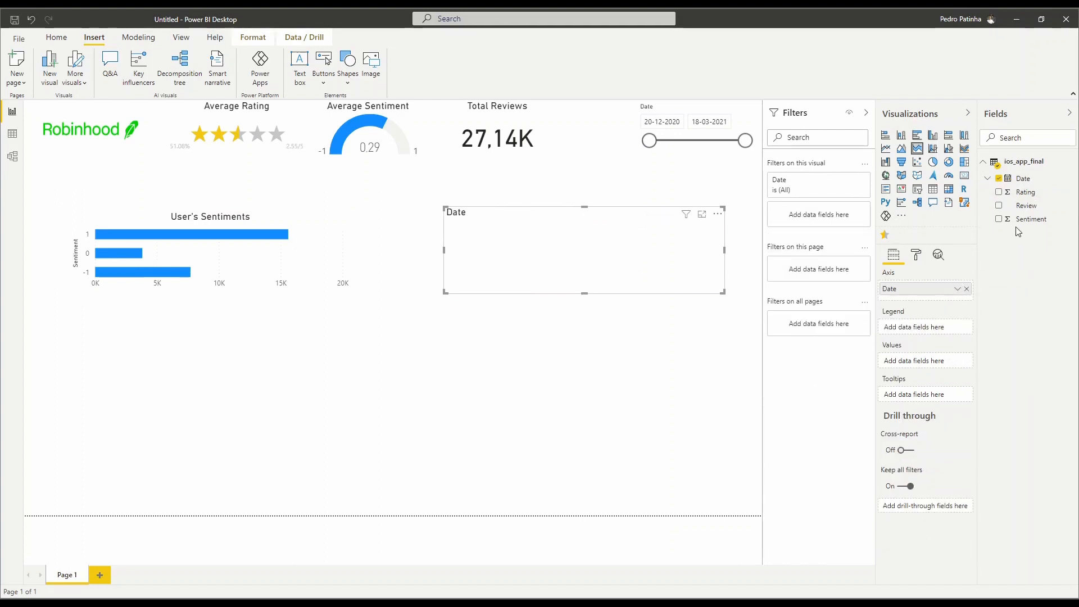
Set Sentiment as the area chart's legend and the count of Sentiment as its values
left_click_drag(1027, 220, 920, 331)
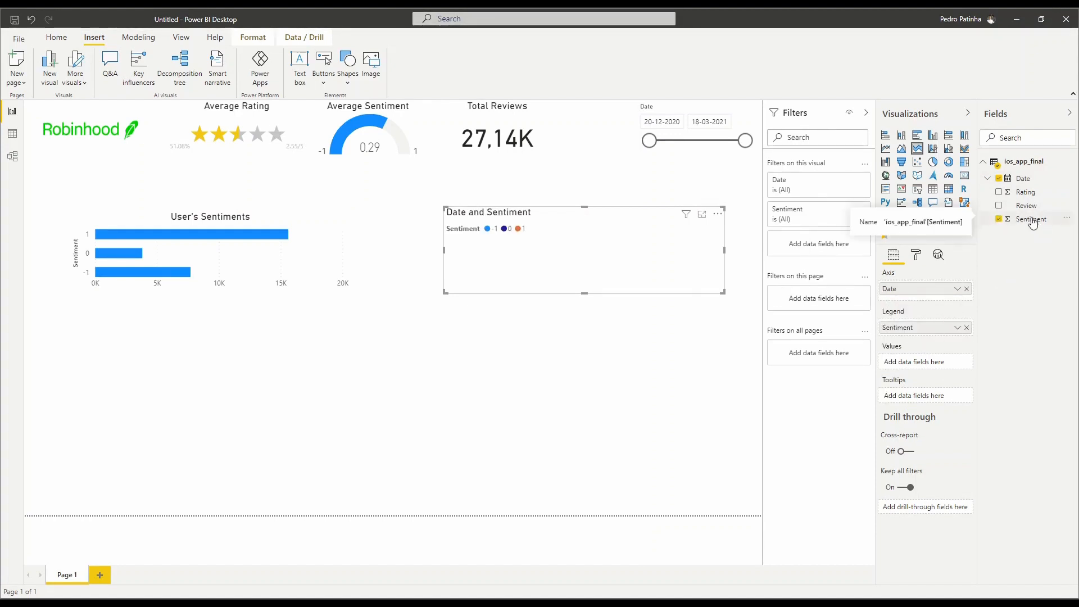
left_click_drag(1007, 228, 912, 366)
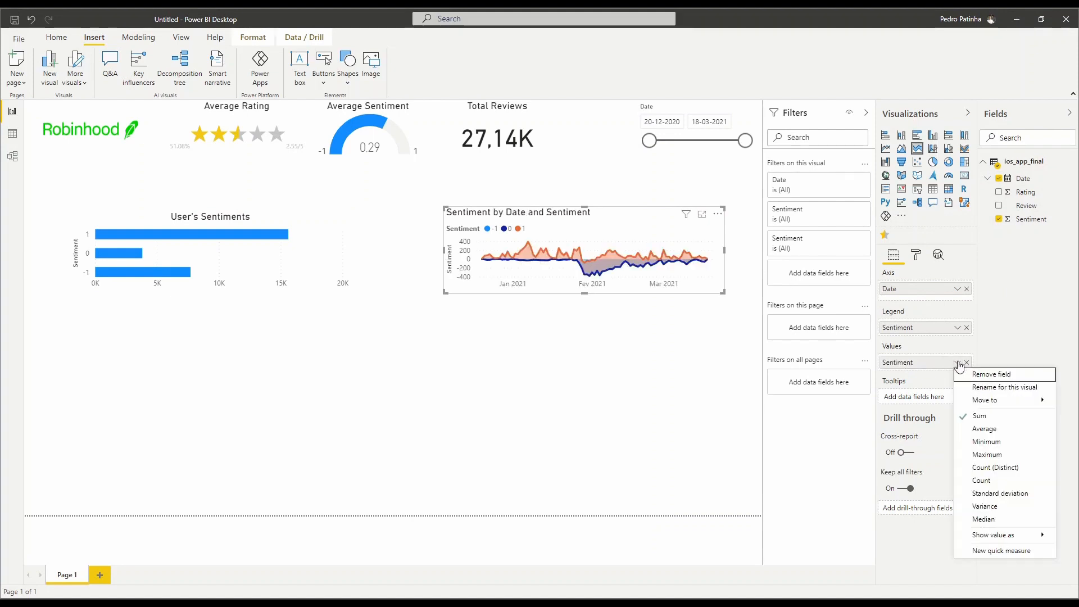
left_click(958, 363)
left_click(981, 481)
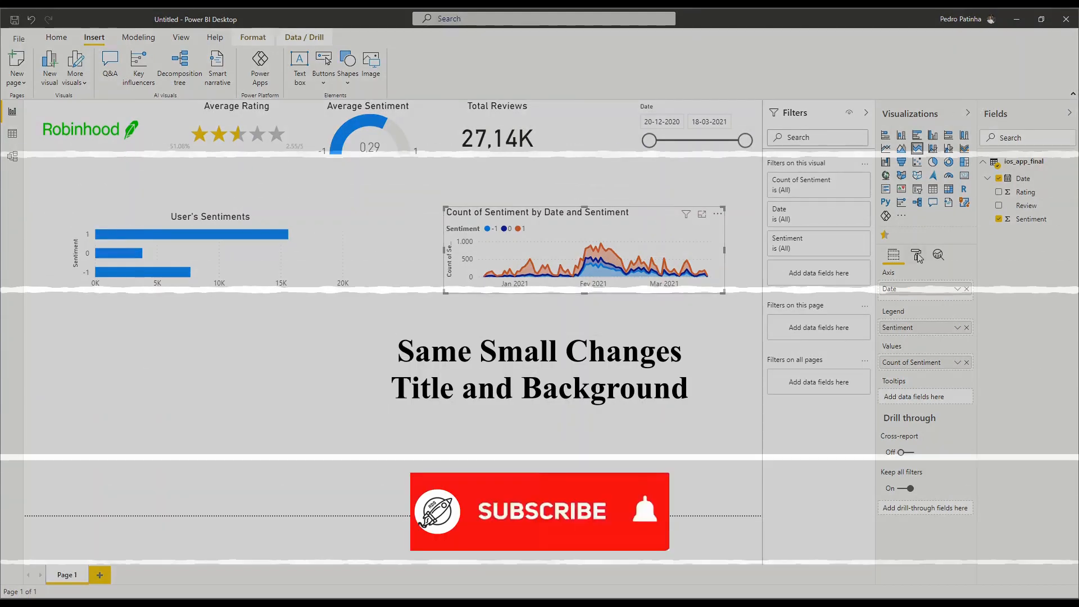
Change the area chart's title text to "Sentiment Over Time" and move both sentiment charts slightly up the page
left_click(917, 255)
left_click(883, 502)
scroll(923, 465, "down", 2)
left_click_drag(917, 423, 830, 426)
type("Sentiment Over Time")
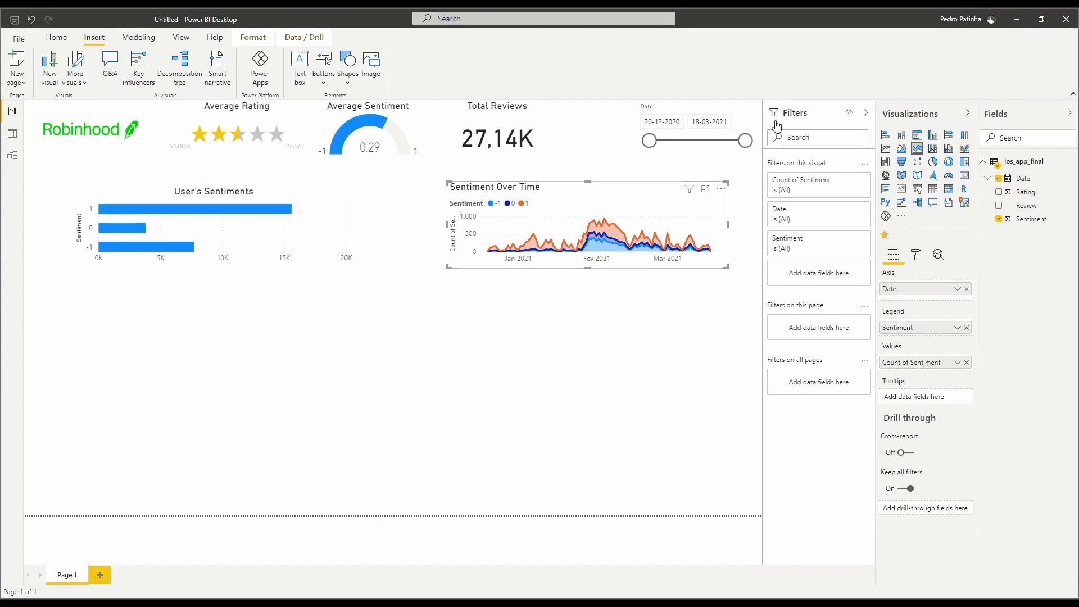
Add a stacked bar chart below User's Sentiments with Rating as axis and legend, and the count of Rating as values
left_click_drag(887, 137, 333, 369)
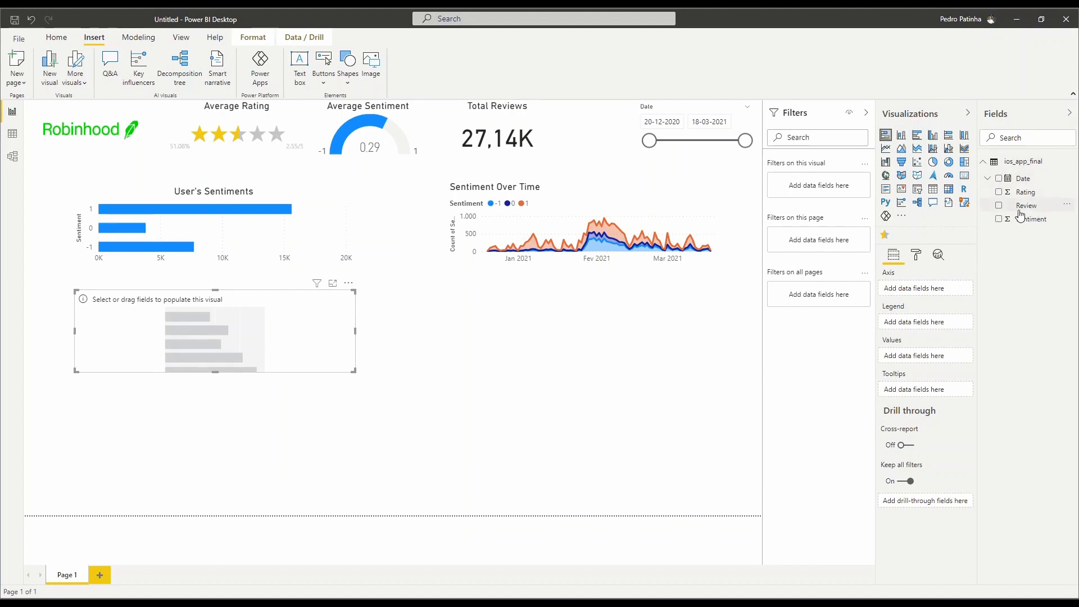
left_click_drag(1026, 193, 908, 288)
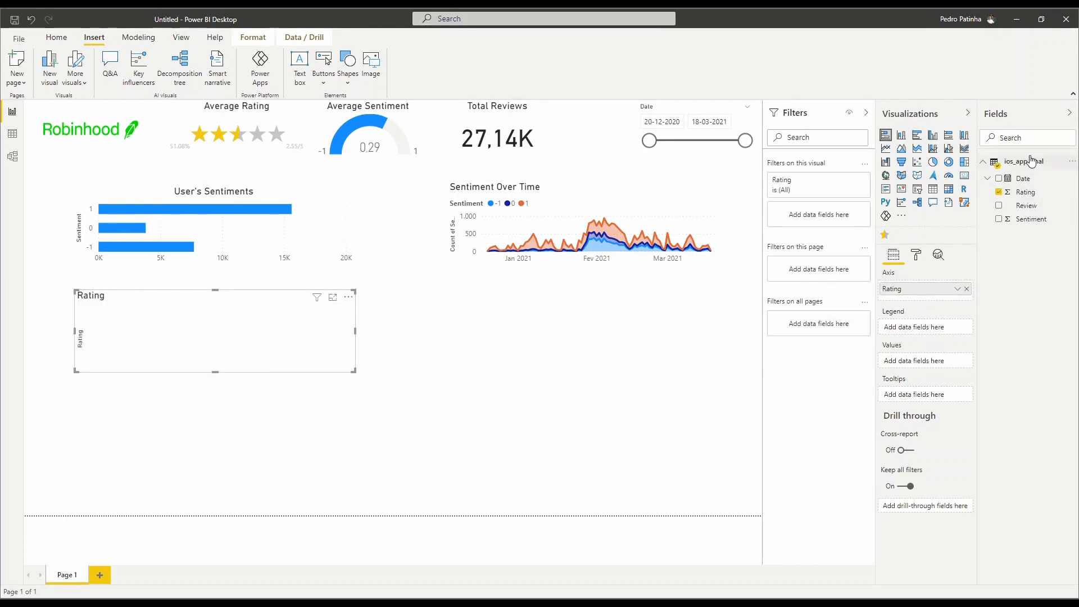
left_click_drag(1026, 192, 950, 363)
left_click(962, 366)
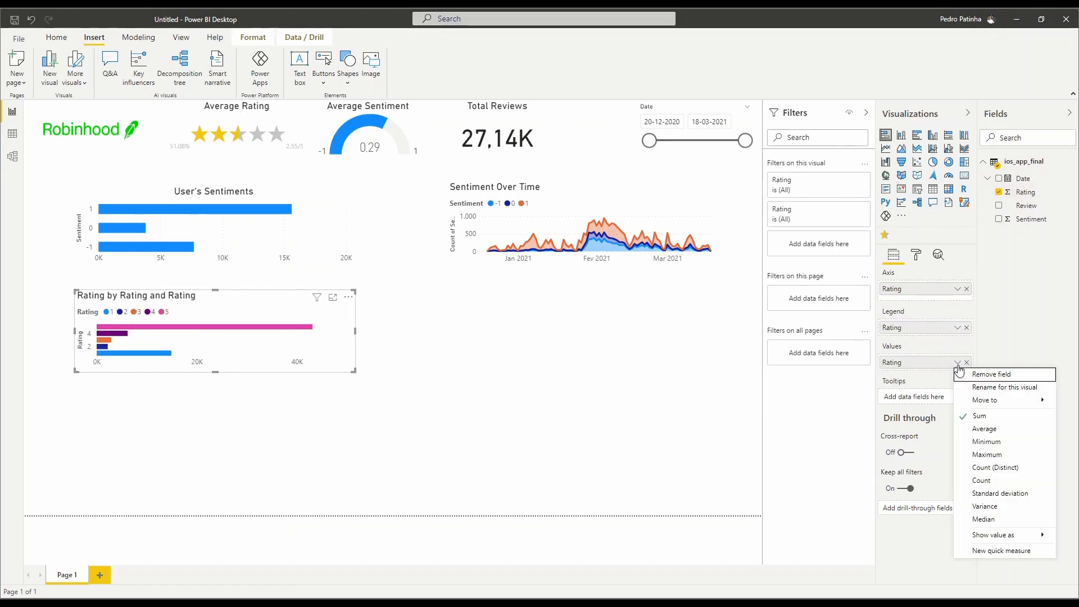
left_click(996, 481)
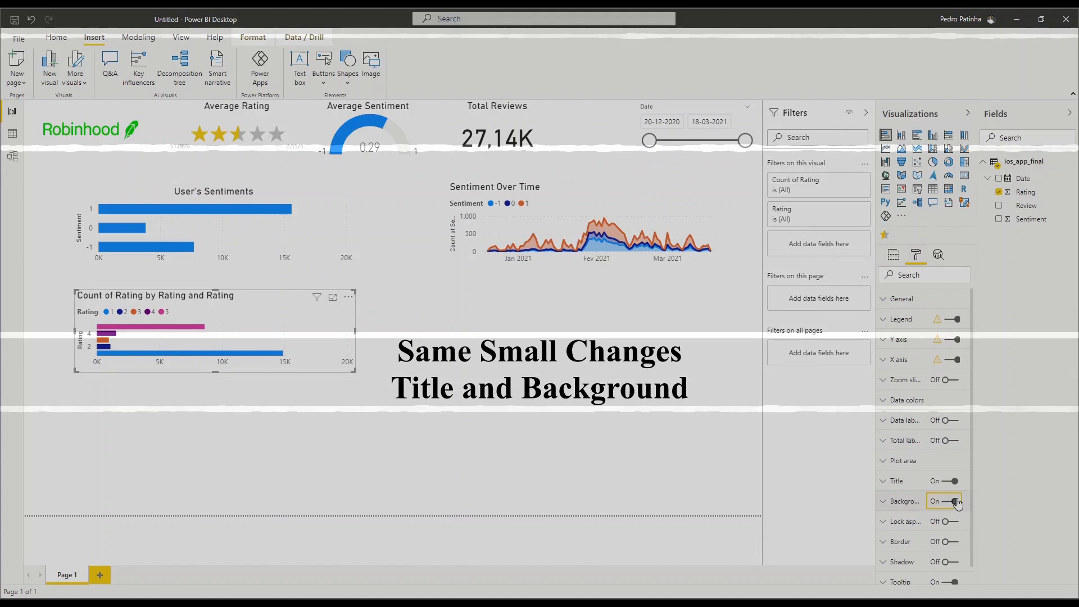
Change the rating bar chart's title text to "User's Ratings"
left_click(897, 481)
left_click_drag(915, 513, 831, 480)
type("User's")
key("Right")
key("Right")
key("Right")
key("Right")
key("Right")
key("Right")
key("Right")
type("s")
key("shift+End")
key("BackSpace")
left_click(496, 388)
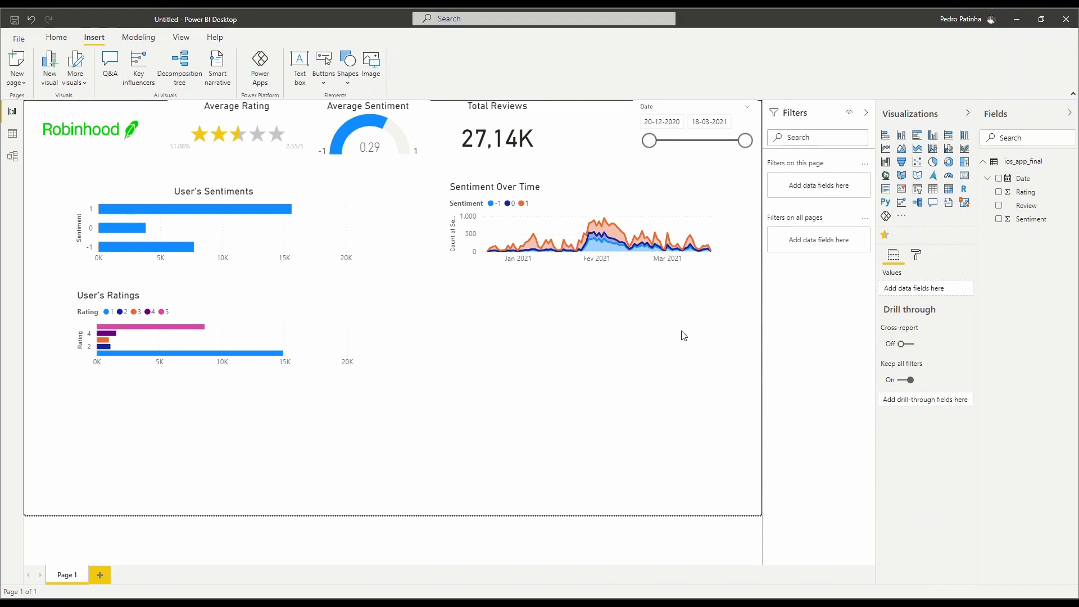
Add a stacked area chart below Sentiment Over Time with Date as axis and Rating as both legend and values
left_click(917, 149)
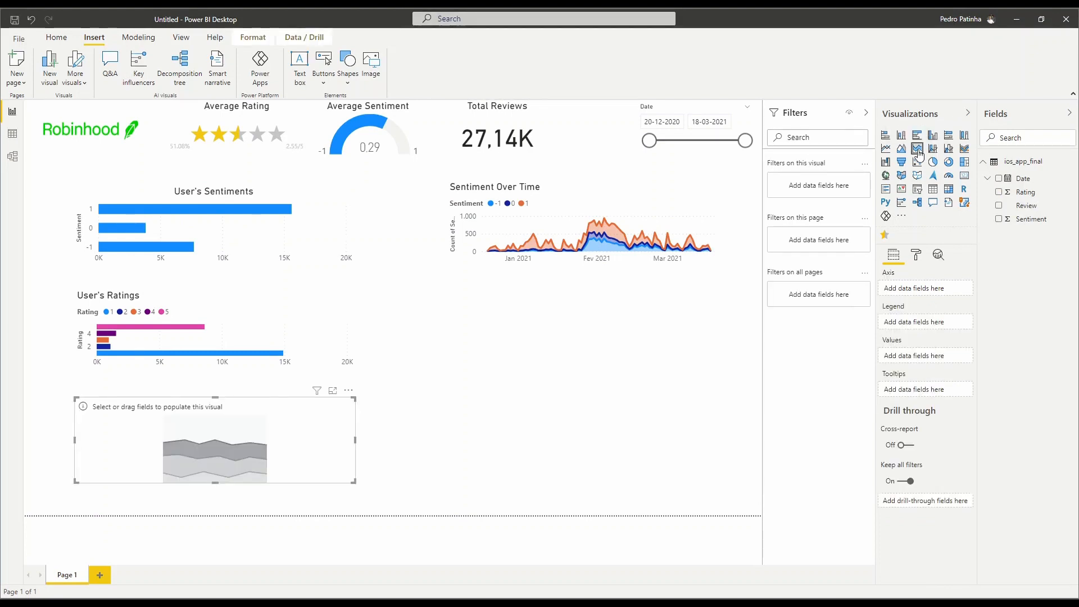
left_click_drag(324, 435, 679, 332)
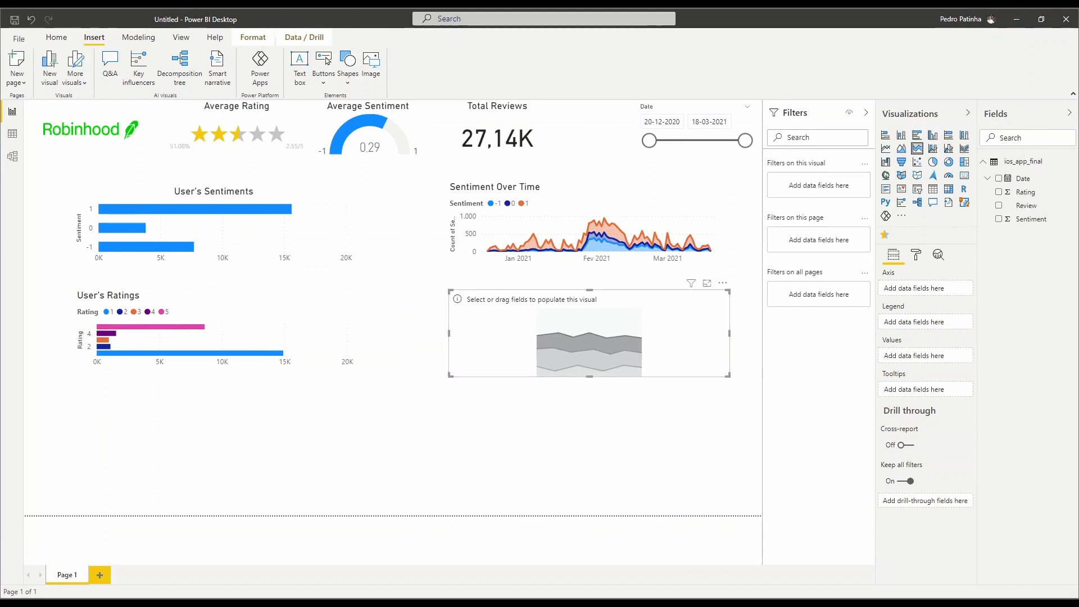
left_click_drag(1024, 179, 936, 288)
left_click_drag(1026, 192, 922, 370)
left_click_drag(1030, 198, 926, 408)
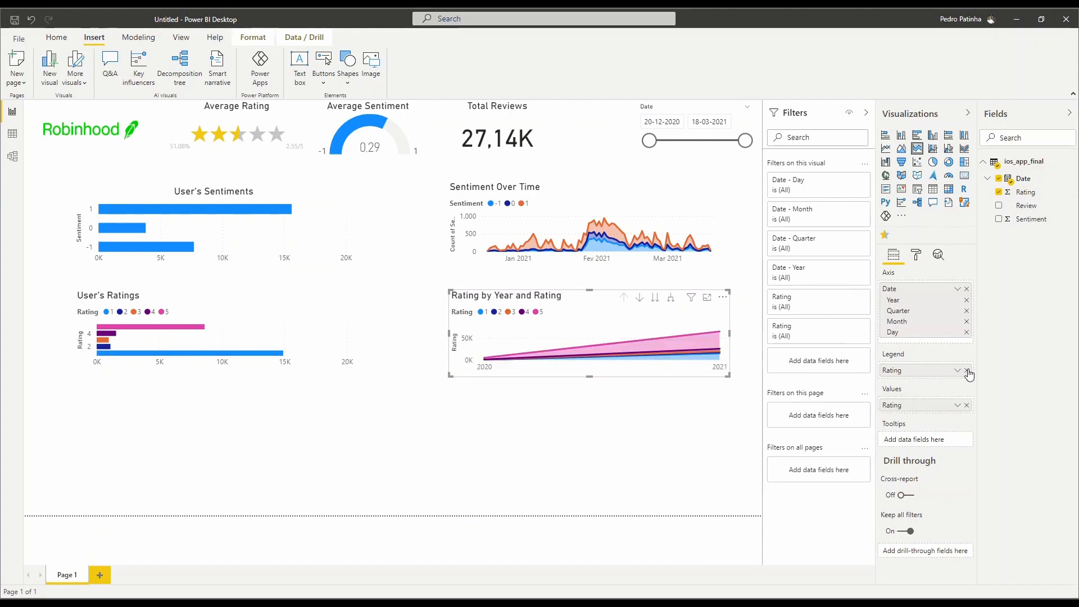
Remove Rating from the new area chart's legend and aggregate its Rating values as Average
left_click(967, 371)
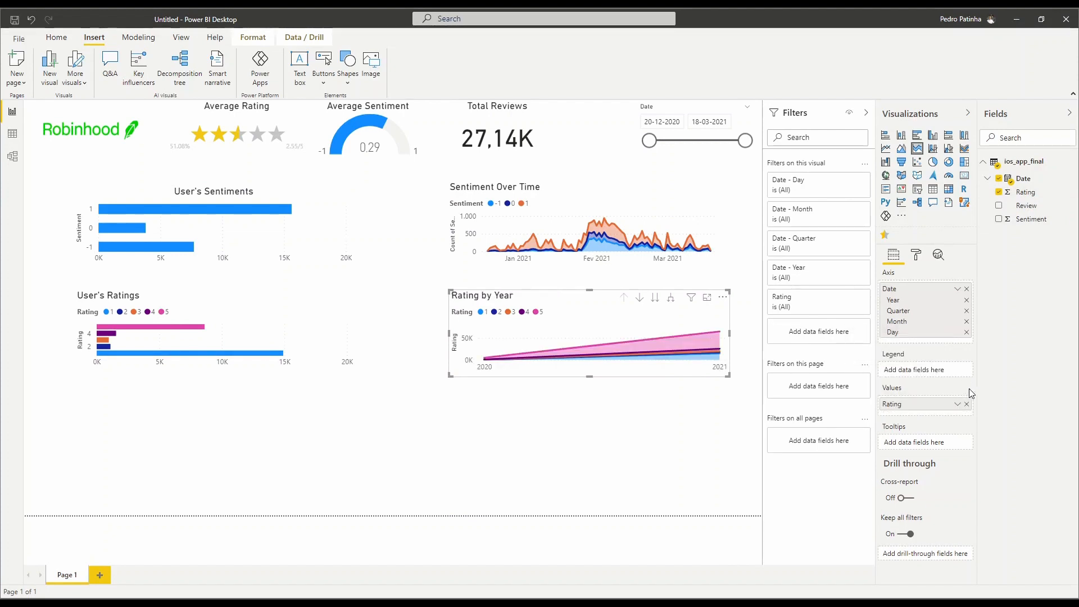
left_click(957, 405)
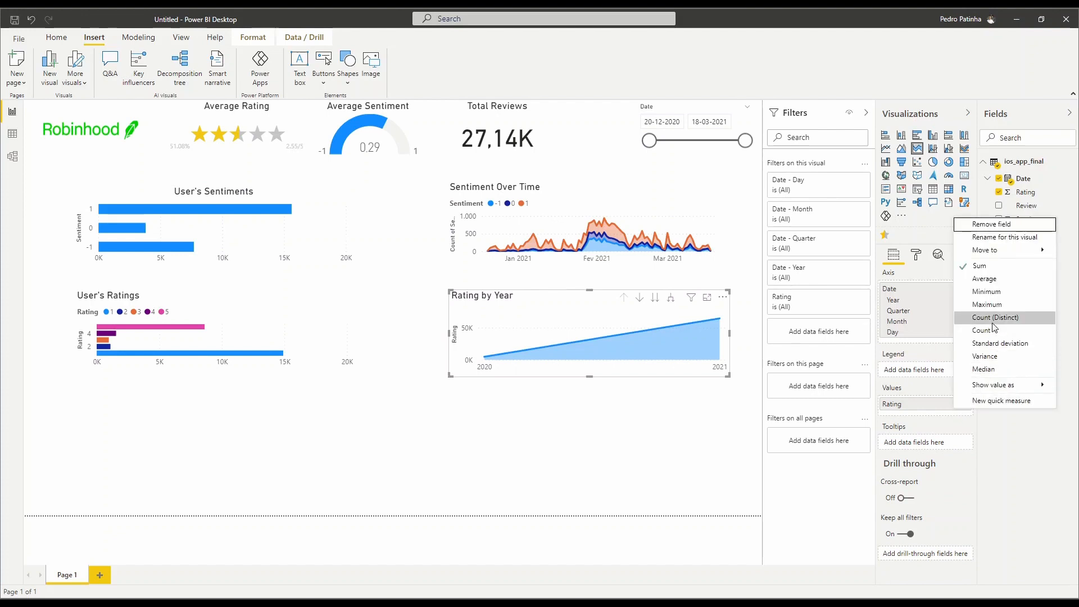
left_click(989, 279)
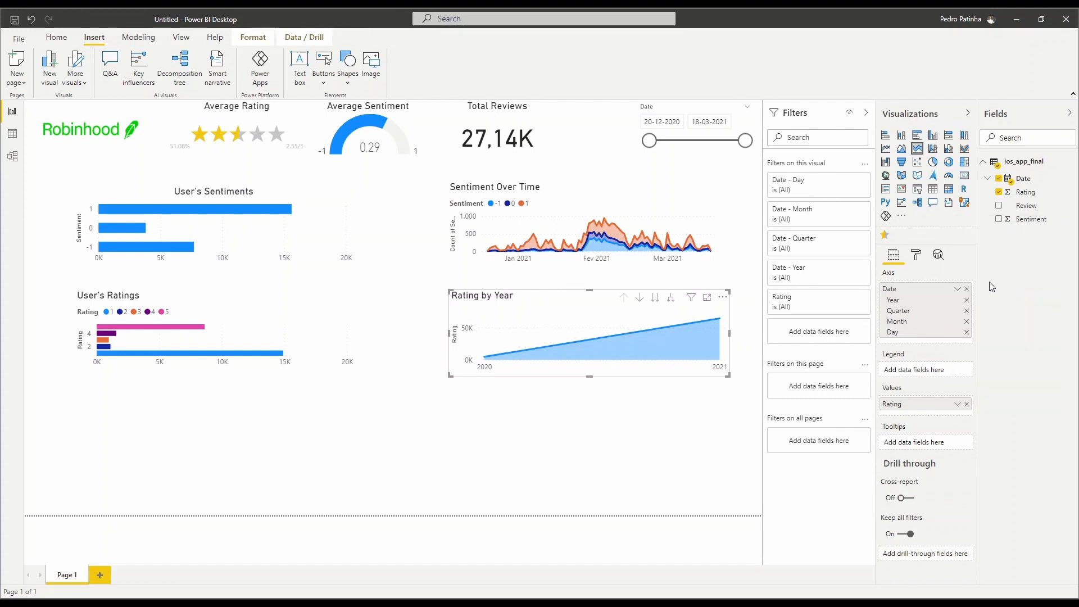
Switch the rating area chart's axis from the date hierarchy to plain Date and title the chart "Rating Over Time"
left_click(957, 289)
left_click(984, 362)
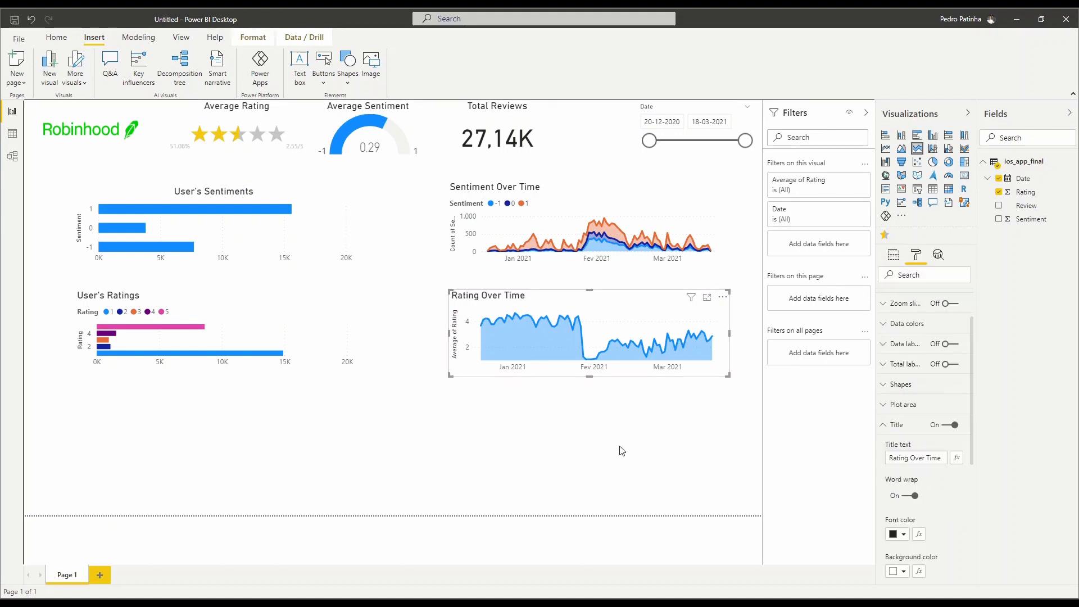
left_click(623, 450)
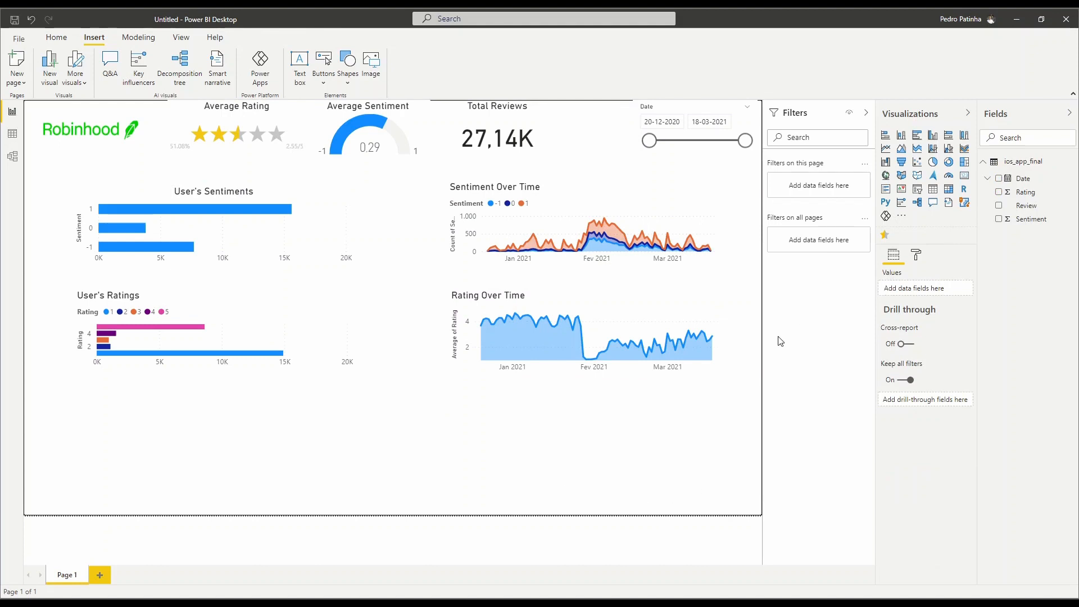
Get the Word Cloud custom visual and add one below User's Ratings with Review as its category
left_click(902, 219)
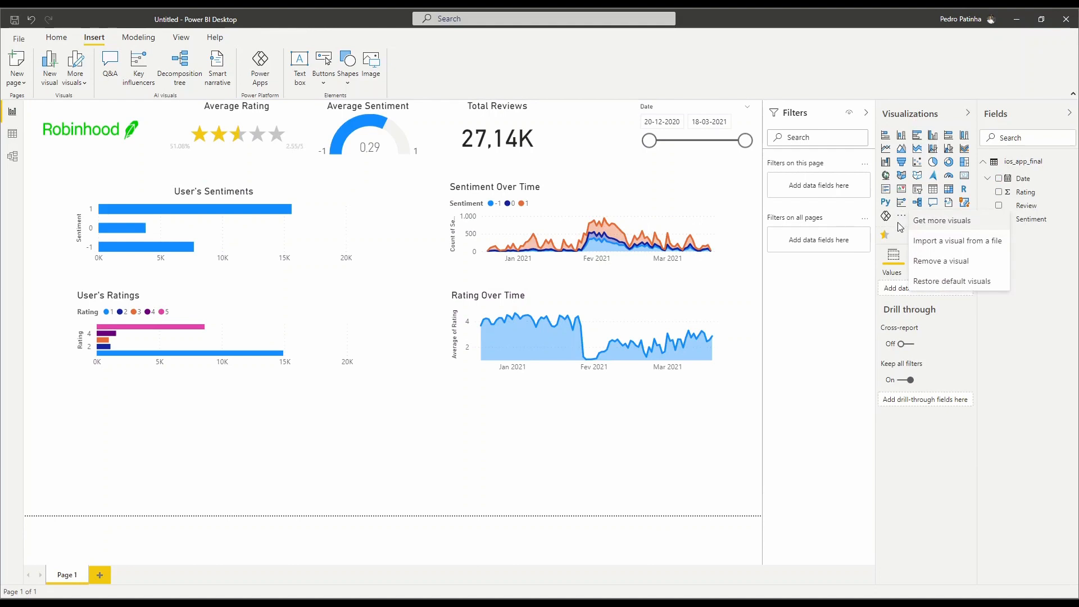
left_click(941, 223)
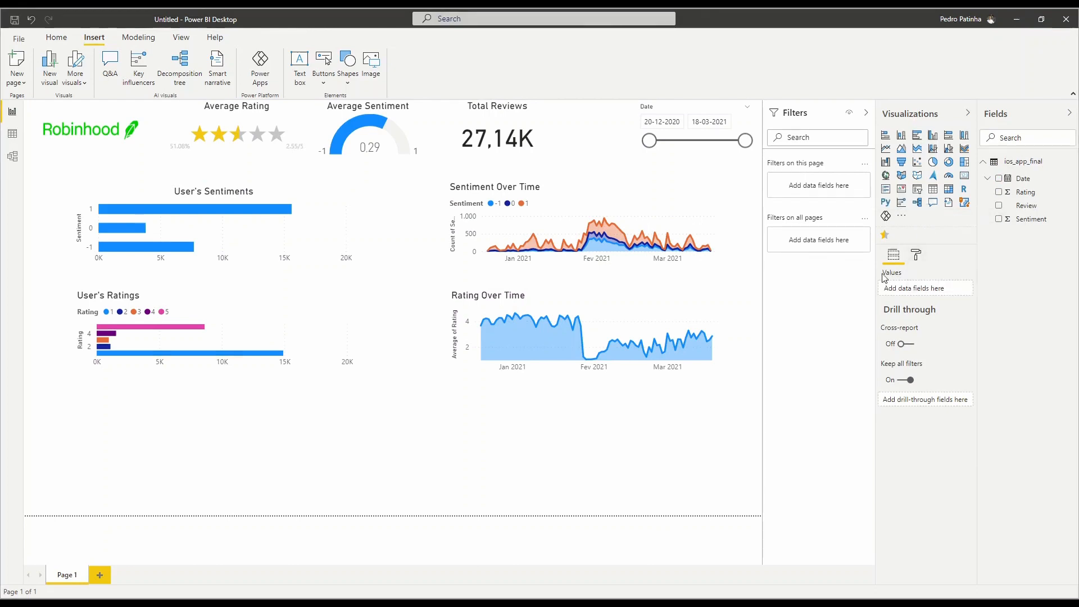
left_click(902, 235)
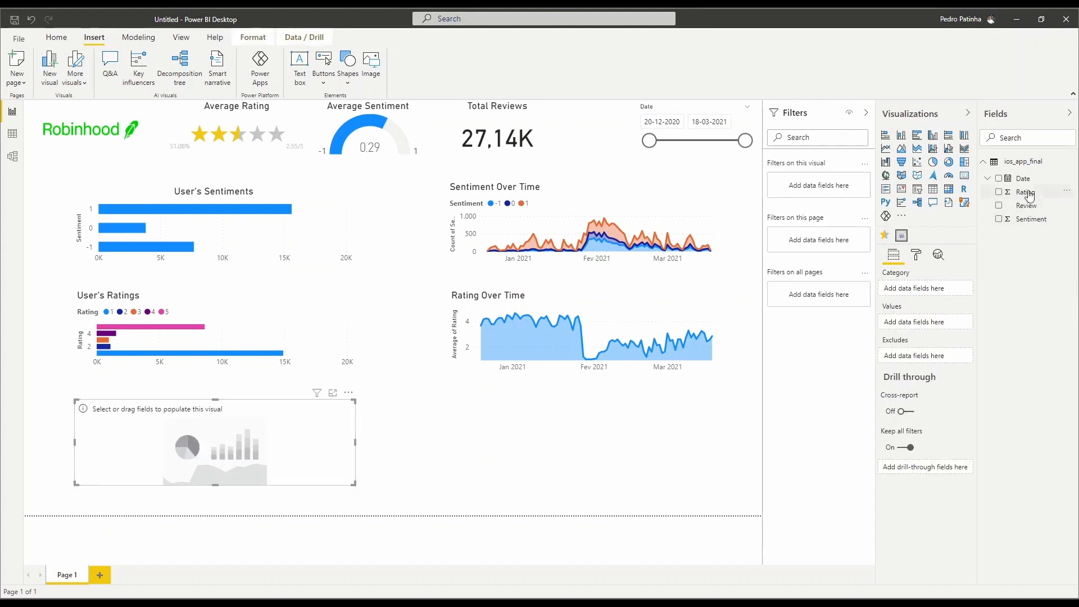
left_click_drag(1030, 207, 925, 297)
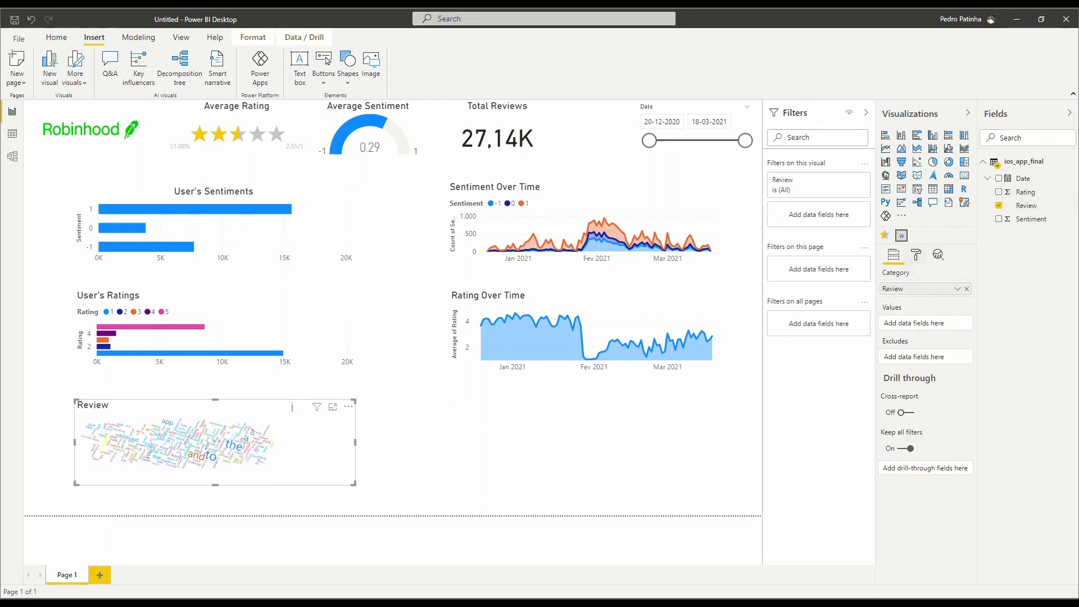
Turn on the default stop words for the word cloud and turn off its text rotation
left_click(919, 256)
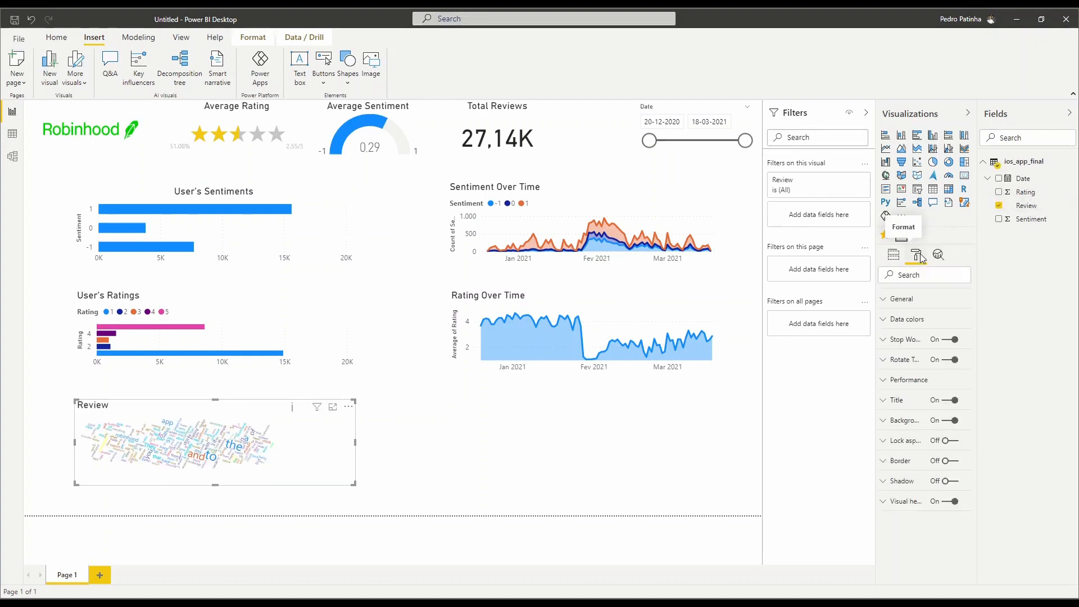
left_click(885, 348)
left_click(909, 375)
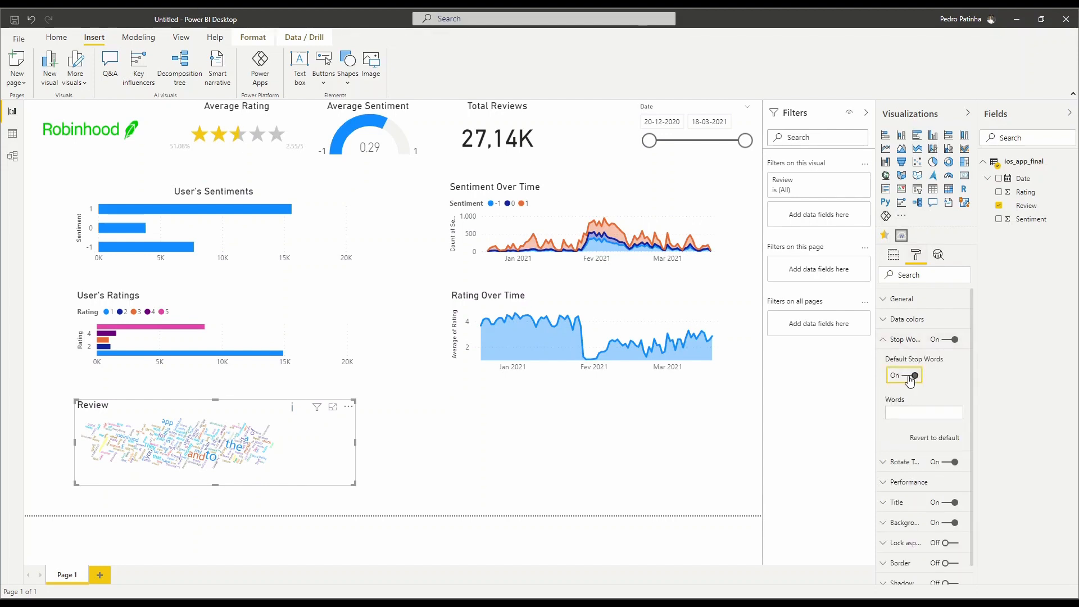
mouse_move(237, 464)
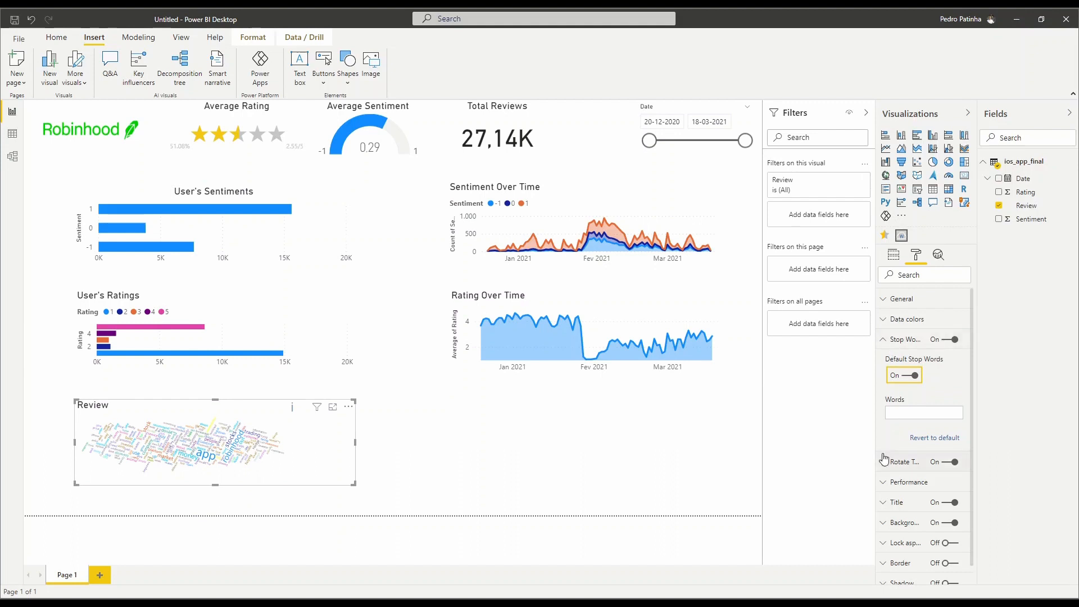
left_click(949, 462)
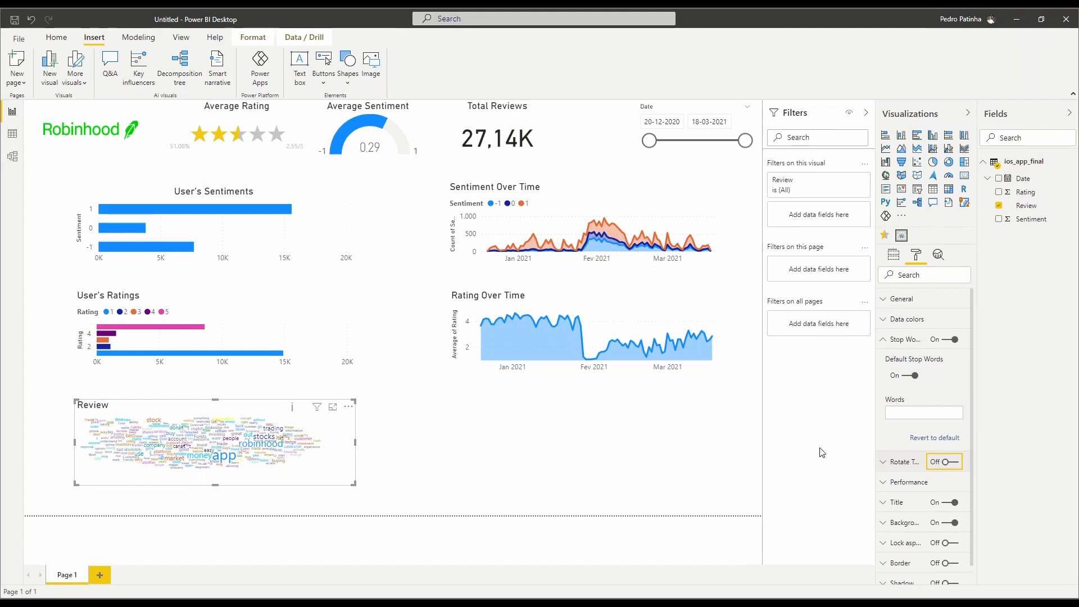
Change the word cloud's title text to "Word Cloud"
left_click(887, 340)
left_click(894, 401)
left_click(911, 434)
type("Word Cloud")
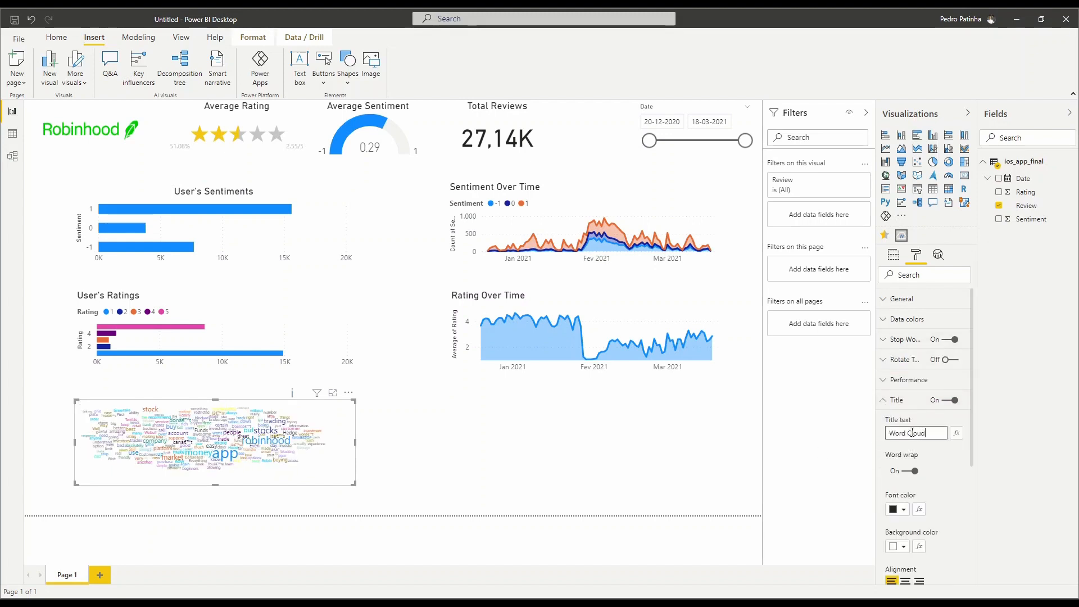
left_click(594, 414)
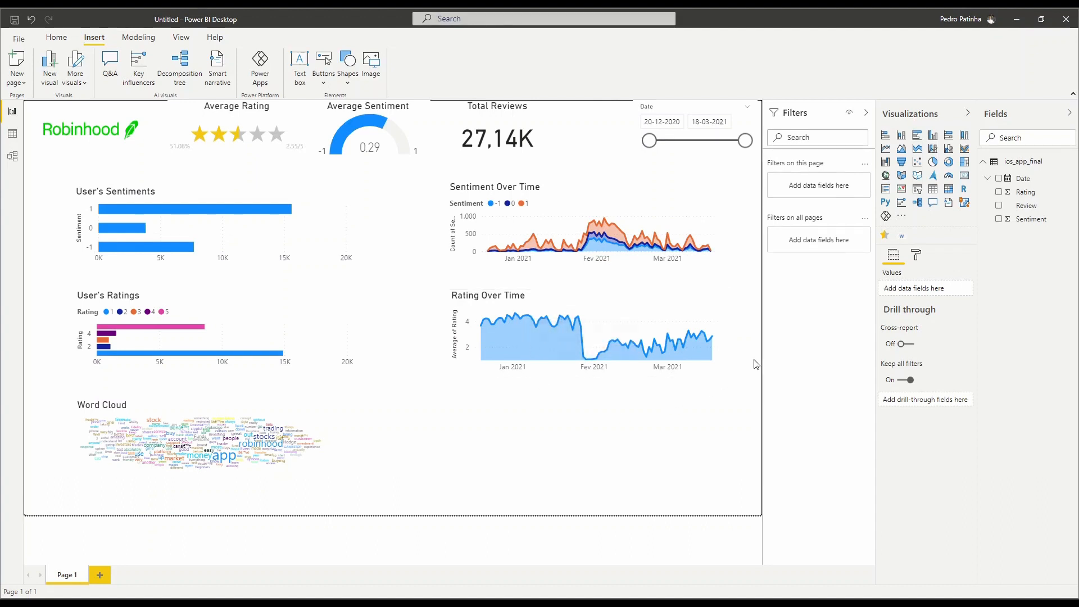
Add a stacked area chart below Rating Over Time, widen it to match, and use the average of Sentiment as values
left_click(917, 148)
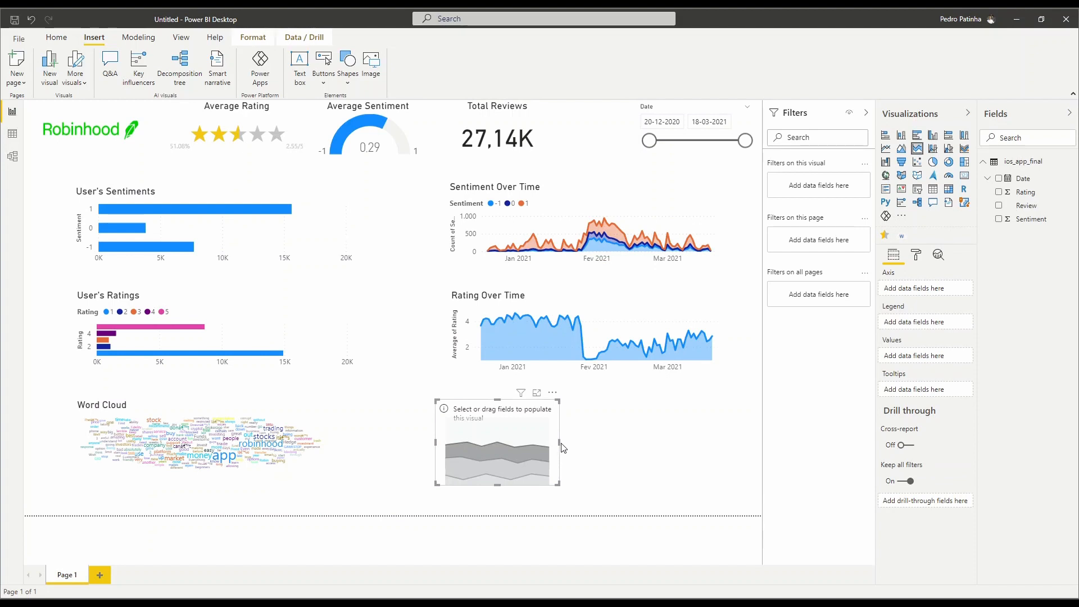
left_click_drag(559, 442, 720, 443)
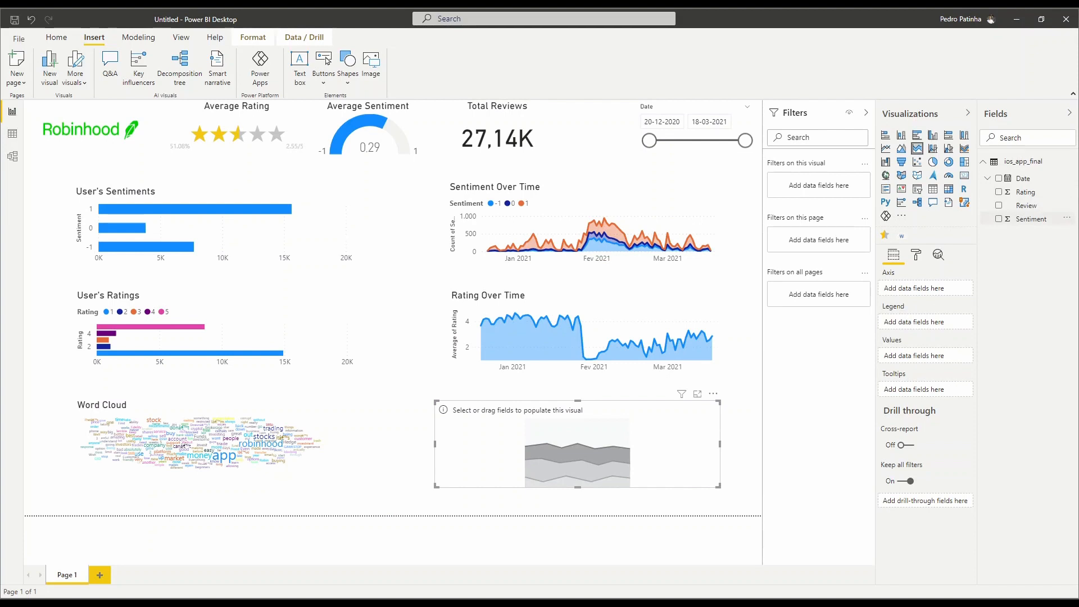
left_click_drag(1032, 219, 960, 362)
left_click_drag(1023, 218, 929, 357)
left_click(957, 356)
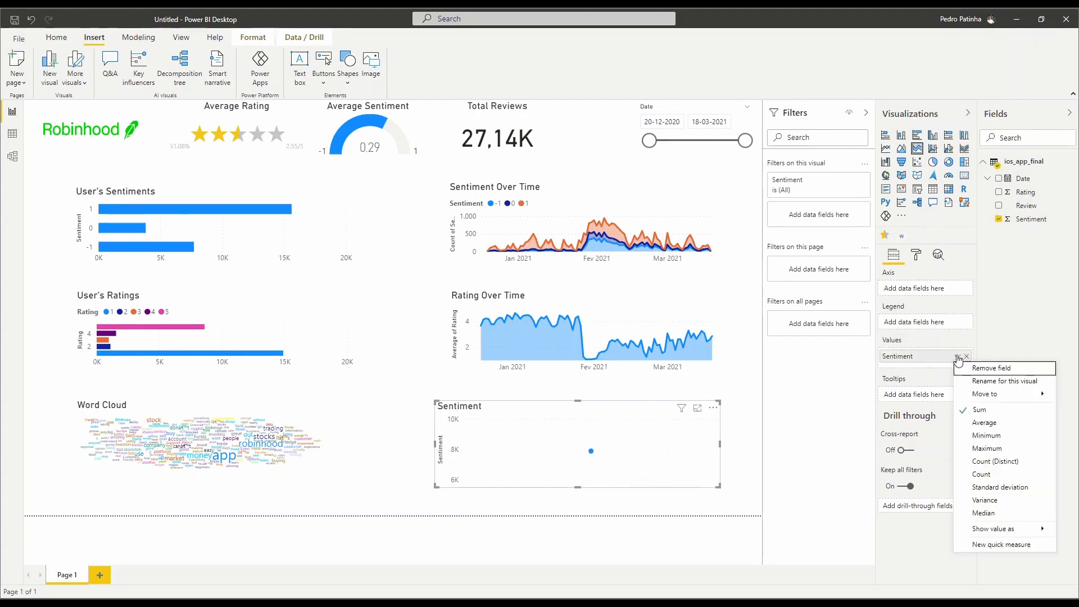
left_click(991, 423)
Set Date as the average sentiment chart's axis, using plain Date instead of the date hierarchy
left_click_drag(1024, 179, 915, 290)
left_click(957, 289)
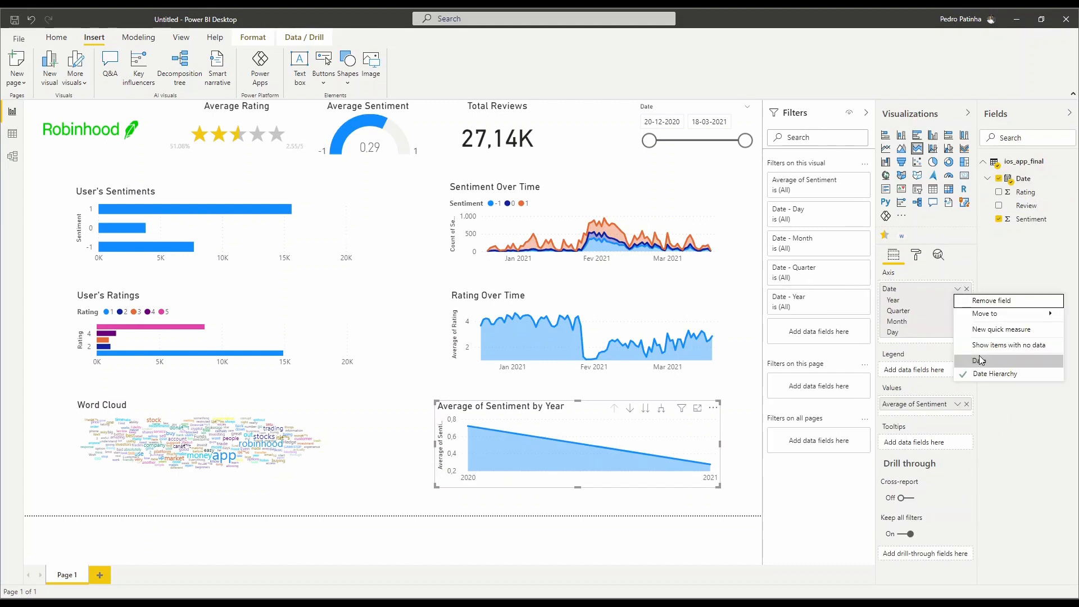
left_click(982, 361)
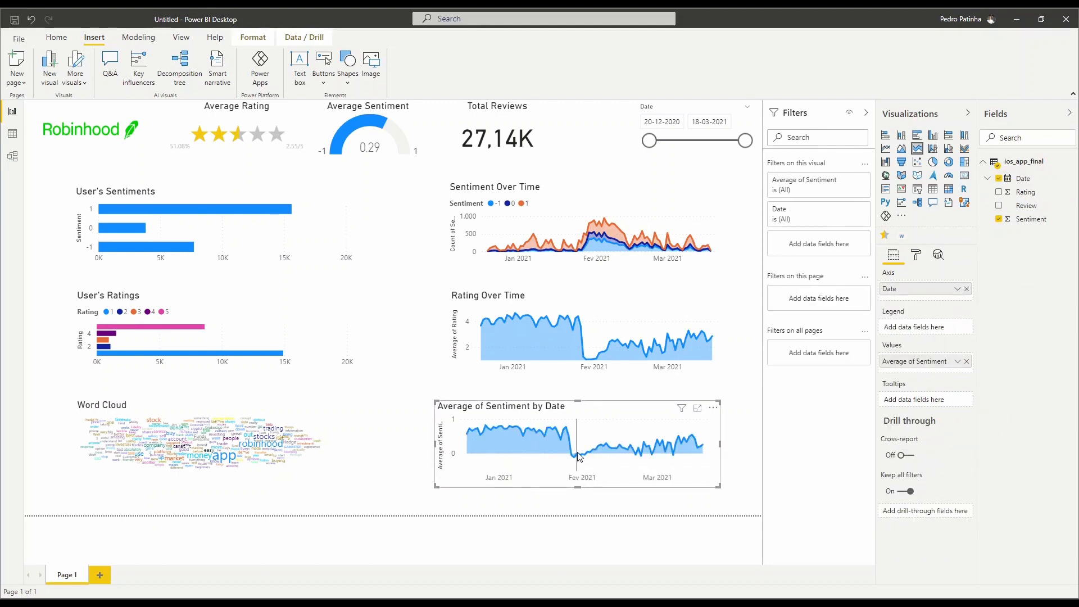
mouse_move(569, 448)
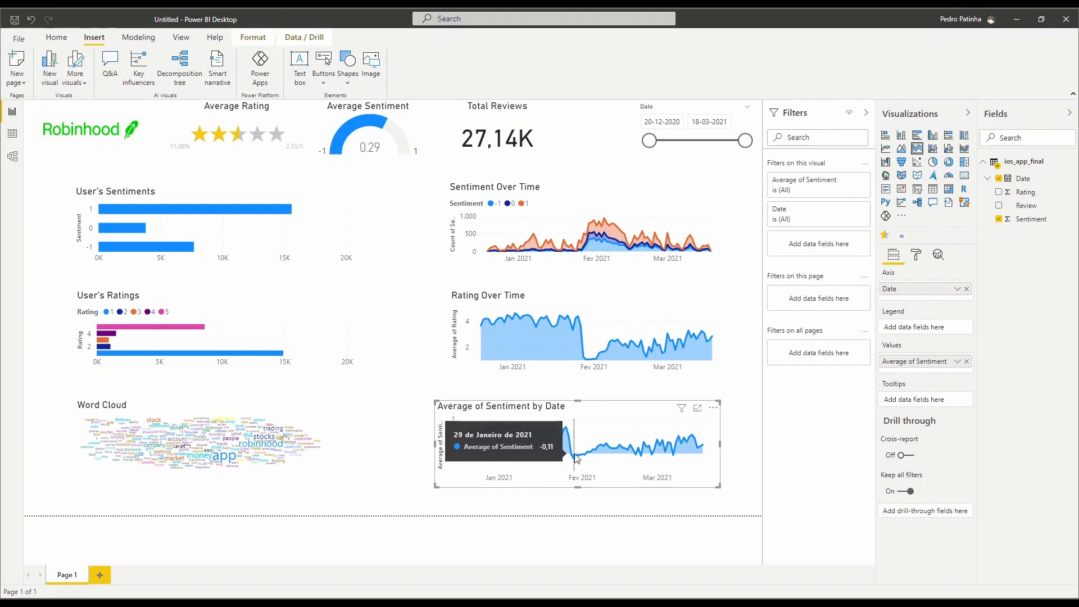
mouse_move(339, 458)
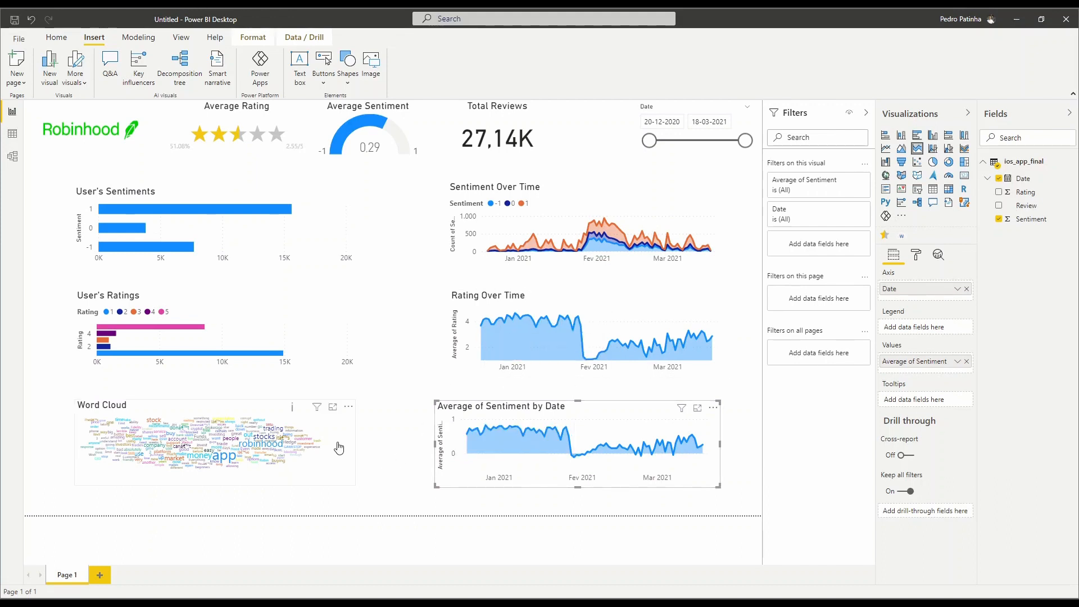
mouse_move(181, 213)
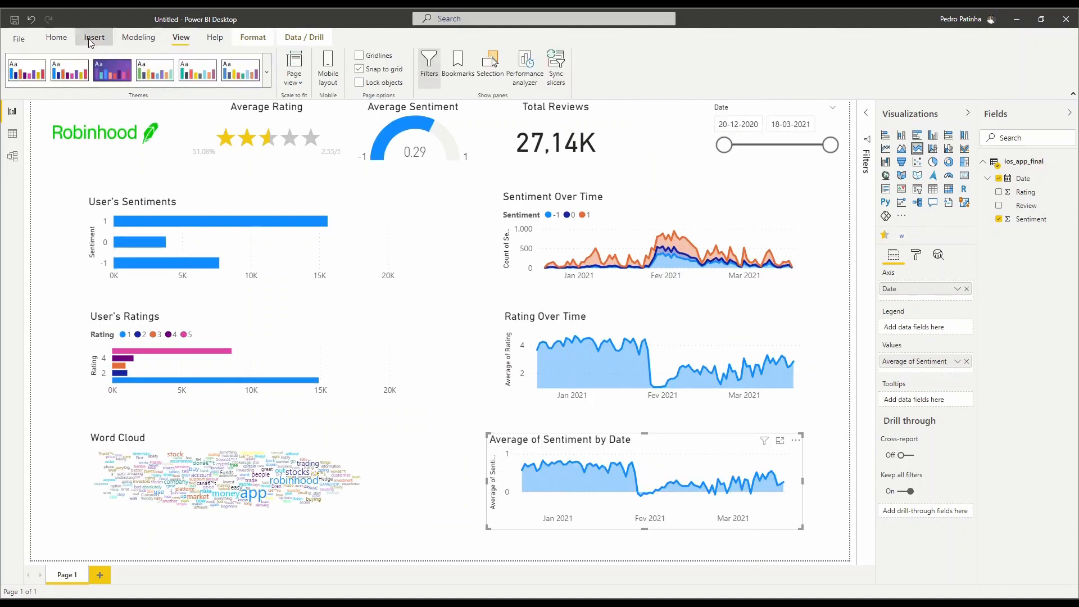
Insert the green-framed layout image and enlarge it over the middle of the report page
left_click(94, 37)
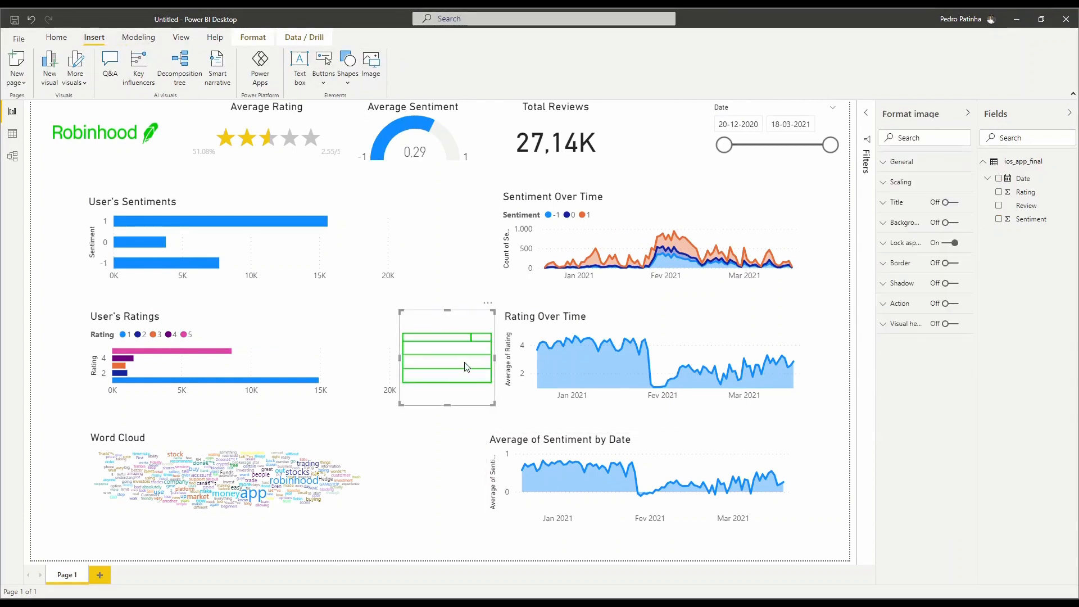
left_click_drag(465, 364, 293, 232)
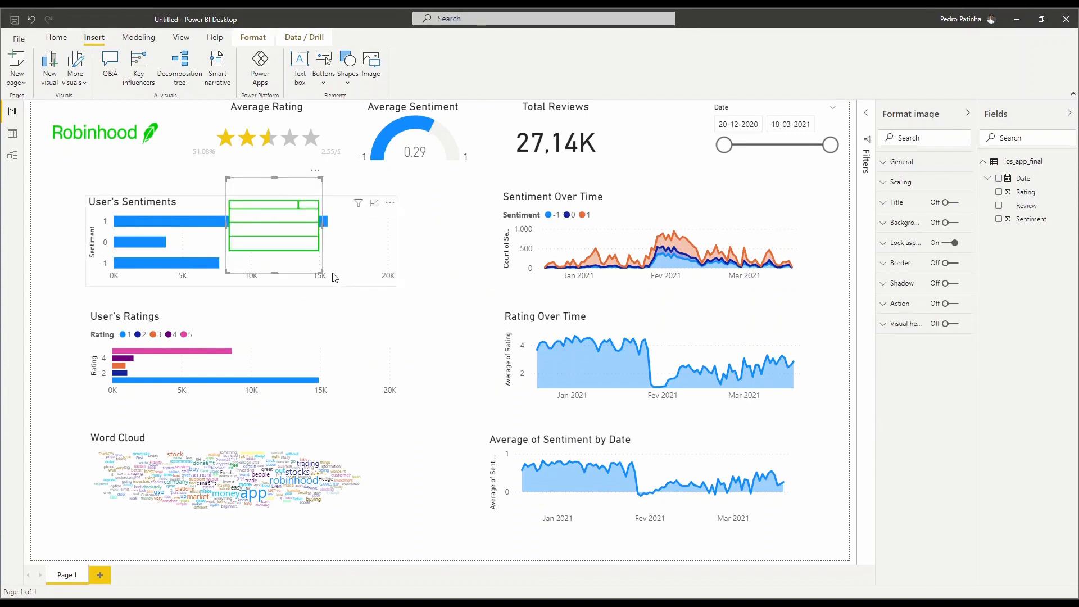
left_click_drag(321, 272, 566, 518)
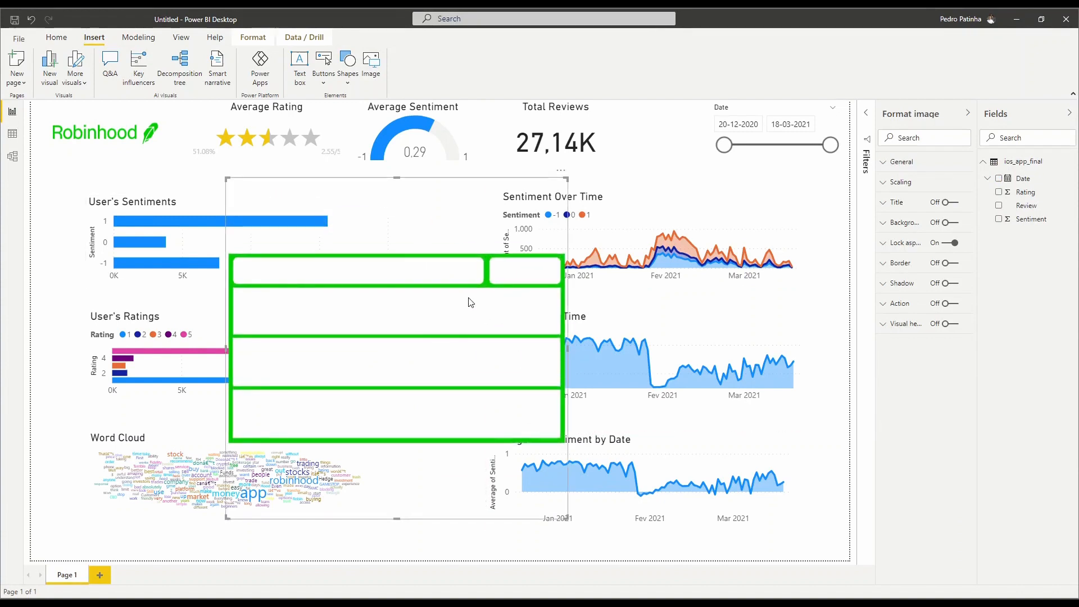
Set the layout image's scaling to Fit
left_click(899, 182)
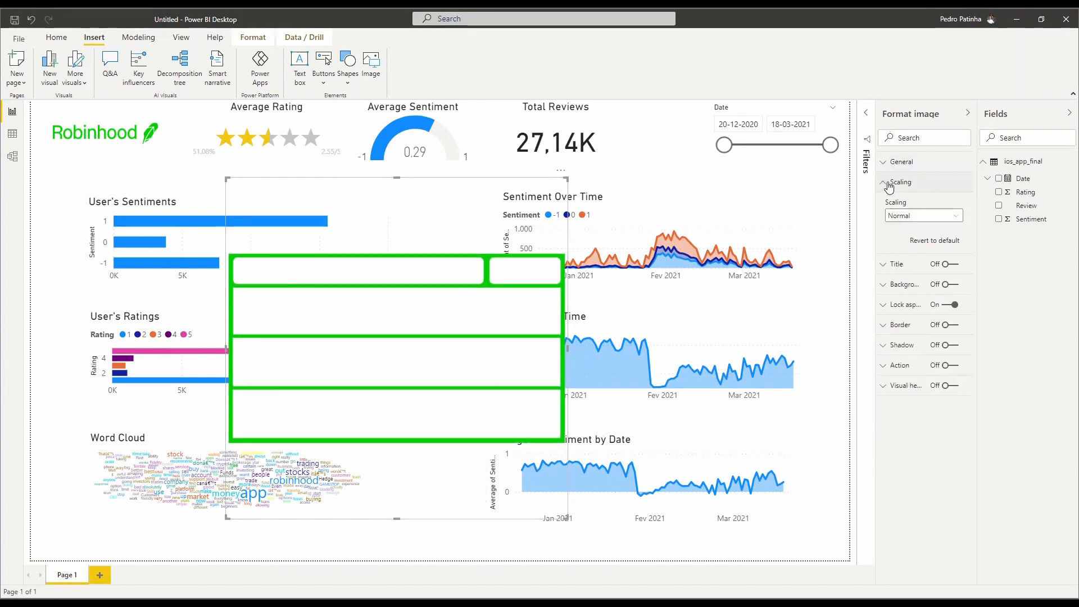
left_click(921, 217)
left_click(908, 242)
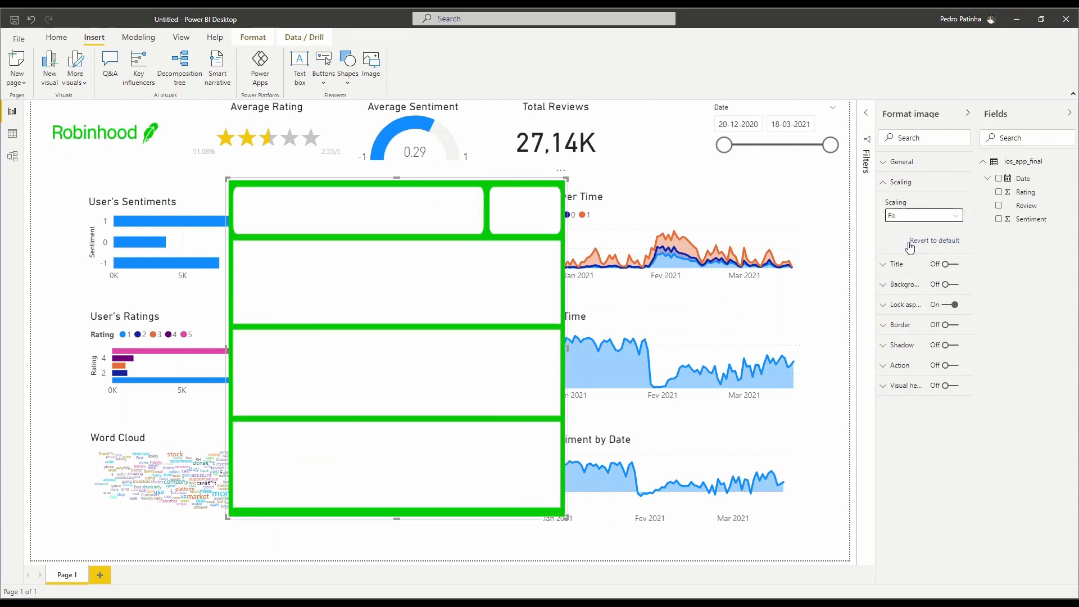
Align the layout image with the page's upper-left corner and stretch it to cover the whole report page
left_click_drag(459, 303, 262, 226)
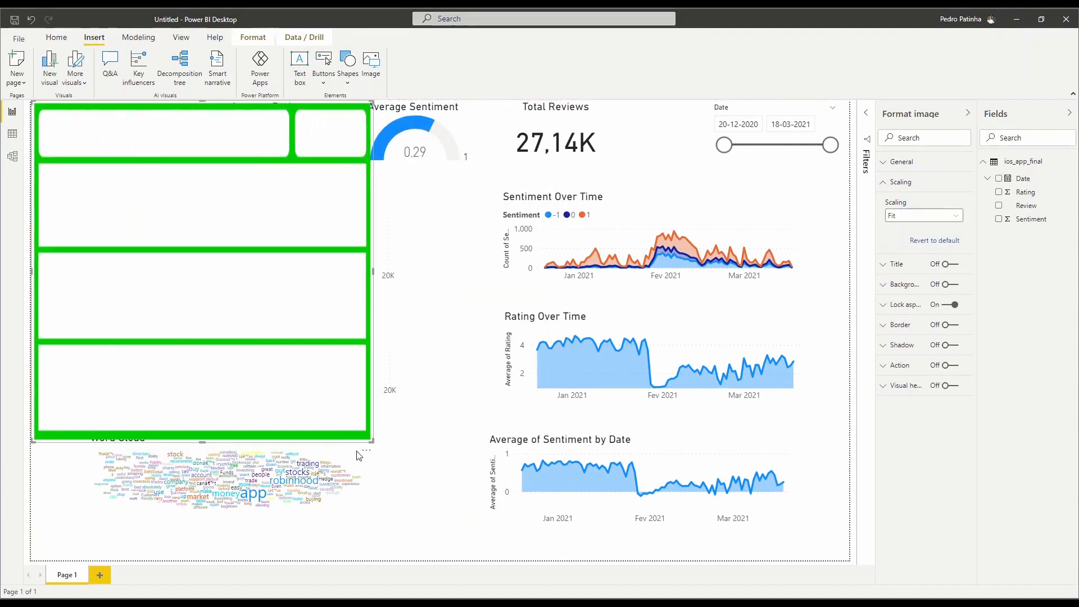
left_click_drag(374, 443, 285, 359)
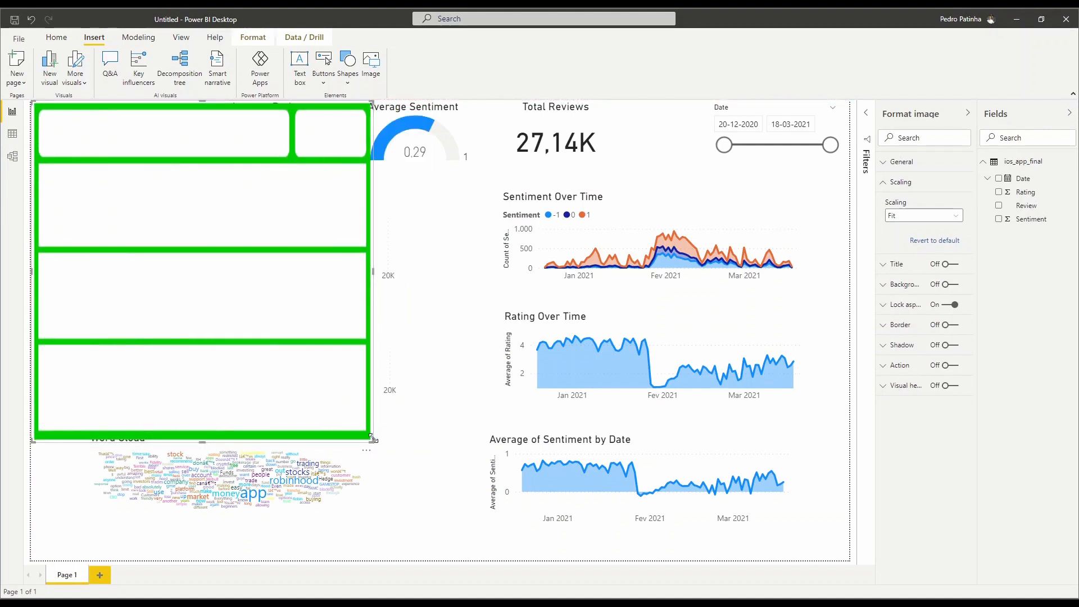
left_click_drag(371, 438, 489, 557)
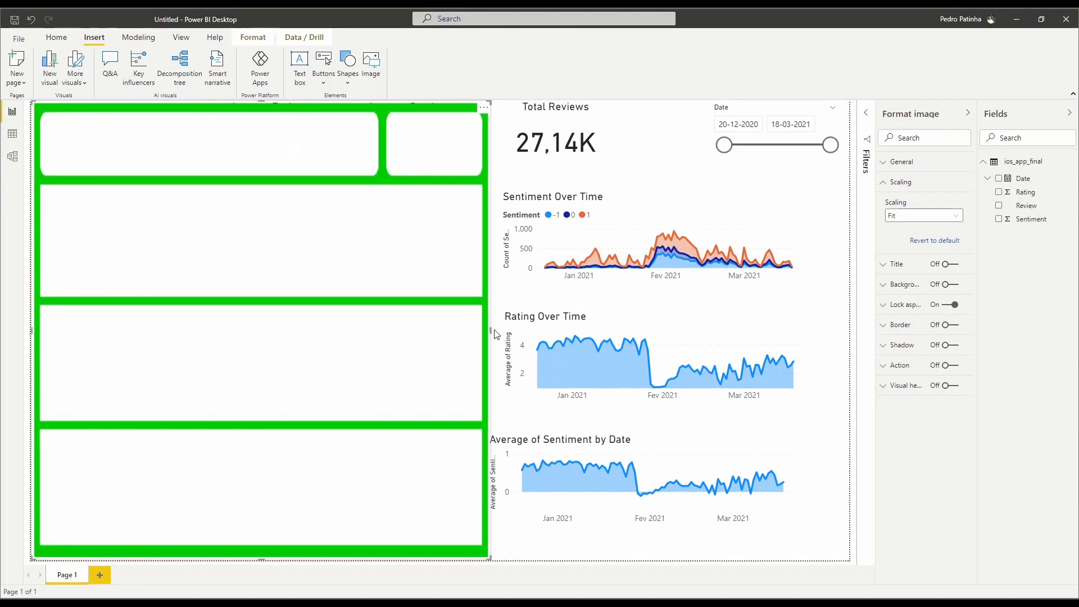
left_click_drag(491, 328, 921, 340)
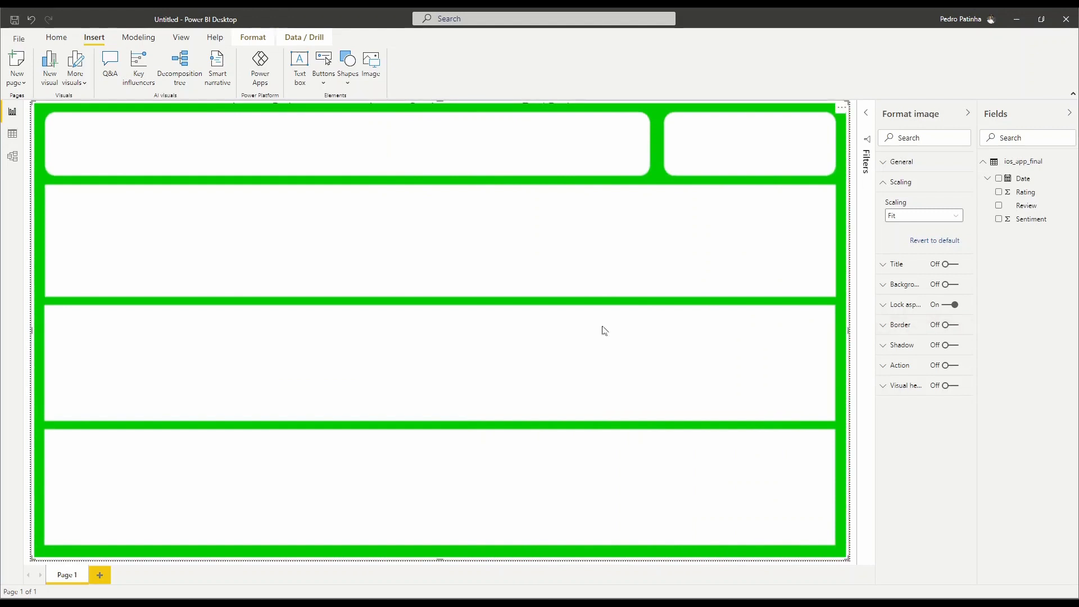
Send the green-framed layout image to the back so it sits behind all the report visuals
left_click(294, 36)
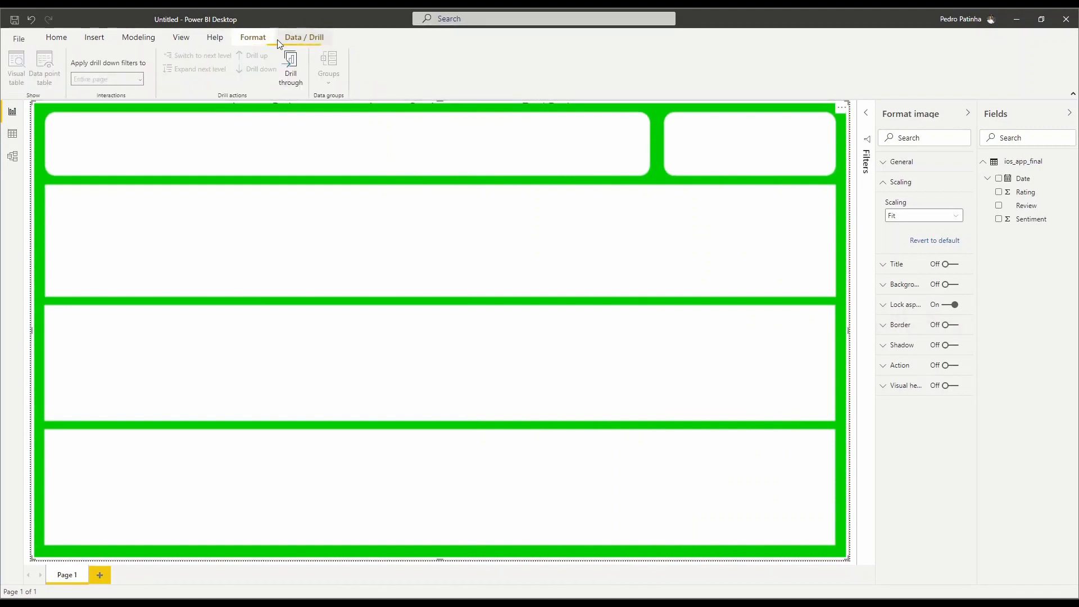
left_click(272, 39)
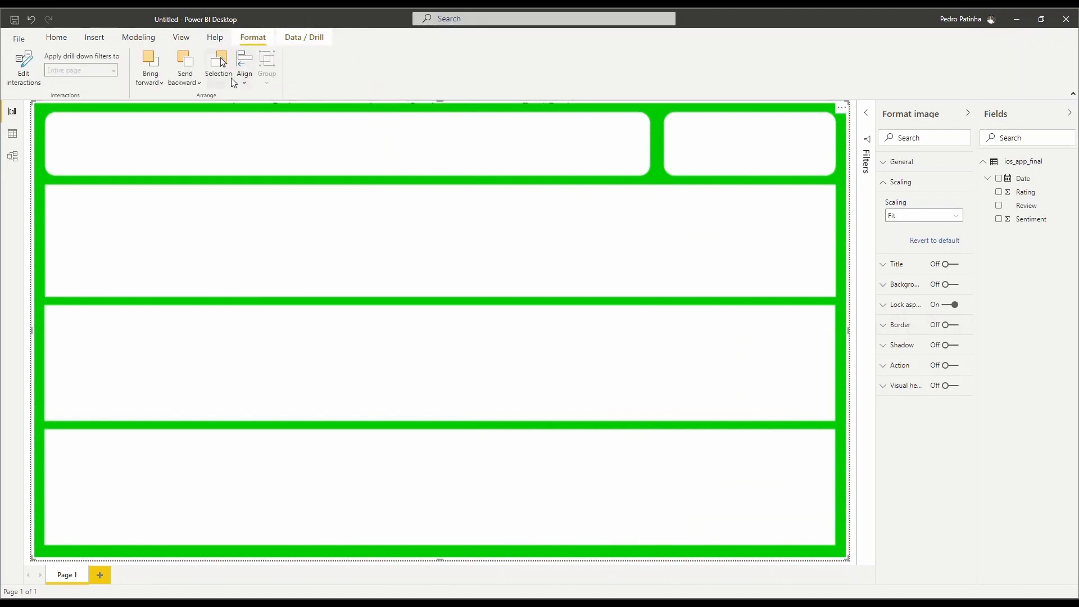
left_click(185, 79)
left_click(209, 116)
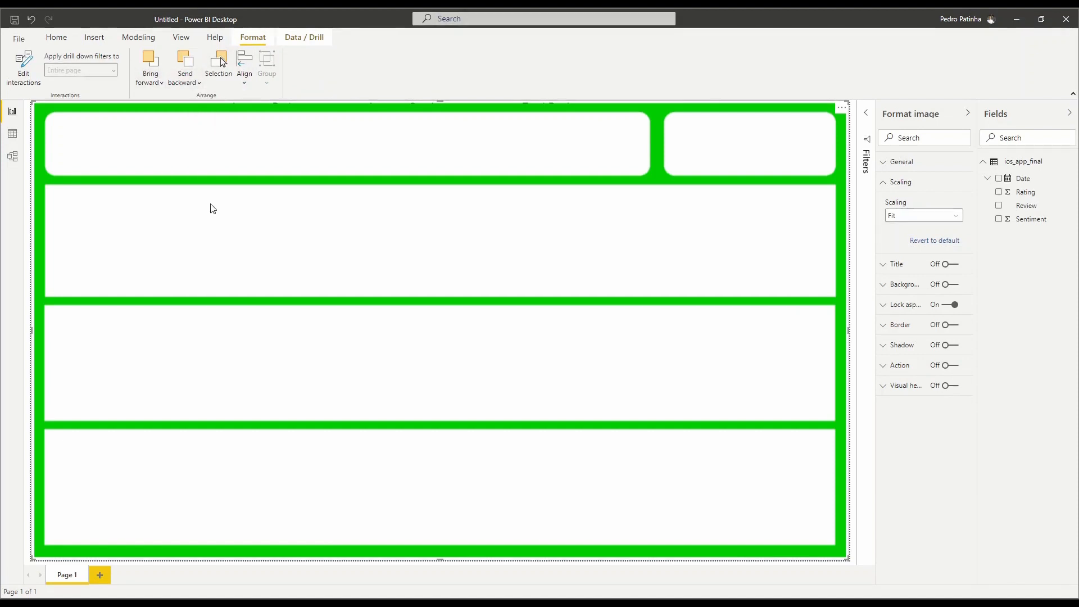
left_click(186, 79)
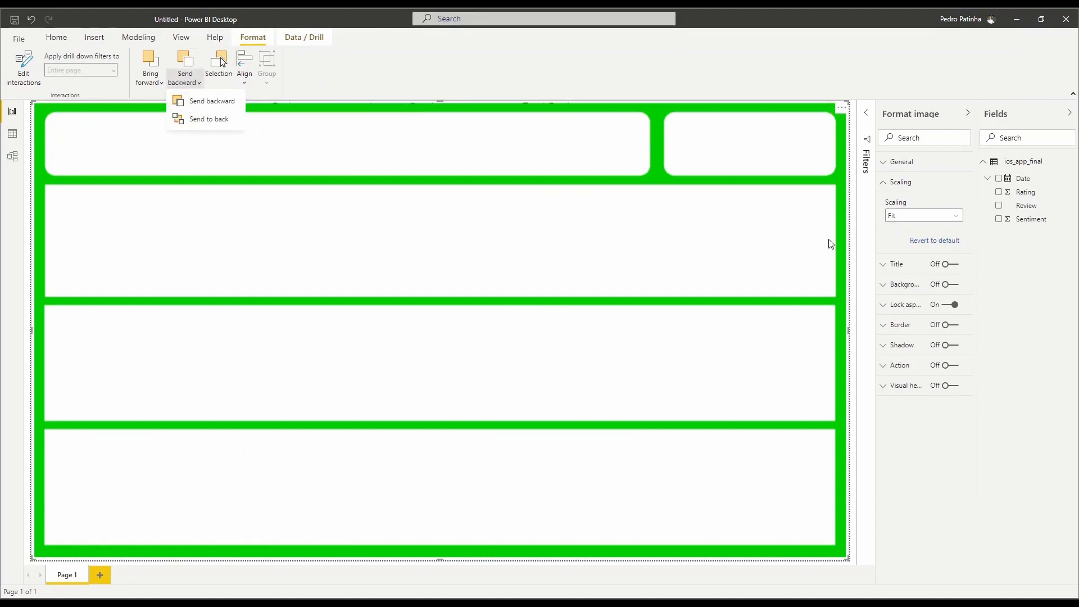
left_click(209, 119)
Fit the Total Reviews, Average Sentiment and Average Rating visuals and the date slicer inside the two header frames
left_click_drag(556, 107, 556, 121)
left_click(474, 149)
left_click_drag(413, 107, 413, 122)
left_click_drag(271, 108, 270, 123)
left_click_drag(266, 171, 266, 165)
left_click_drag(773, 108, 747, 115)
Resize the User's Sentiments and Sentiment Over Time charts to fill the halves of the frame below the header
left_click(219, 221)
left_click_drag(219, 202, 180, 194)
left_click_drag(361, 279, 440, 295)
left_click_drag(500, 238, 440, 239)
left_click_drag(487, 218, 488, 215)
left_click_drag(813, 283, 834, 295)
Resize the User's Ratings and Rating Over Time charts to share the third-row frame side by side
left_click(97, 318)
left_click_drag(89, 311, 47, 305)
left_click_drag(400, 356, 440, 358)
left_click_drag(440, 403, 440, 417)
left_click(540, 317)
left_click_drag(502, 311, 440, 306)
left_click_drag(813, 407, 835, 417)
Resize the Word Cloud and the Average of Sentiment by Date chart to fill the lowest frame side by side
left_click(96, 438)
left_click_drag(88, 431, 46, 433)
left_click_drag(399, 528, 441, 544)
left_click(537, 438)
left_click_drag(488, 433, 441, 433)
left_click_drag(800, 528, 828, 544)
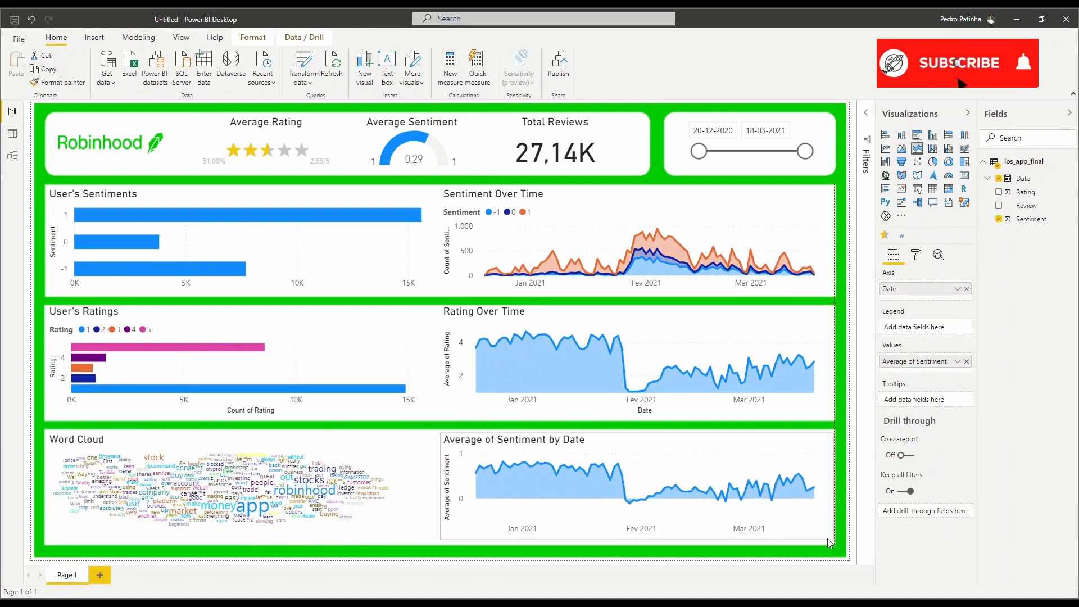
left_click_drag(827, 488, 835, 489)
left_click(851, 482)
Lower the upper edges of the User's Ratings and Rating Over Time charts slightly within their frame
left_click(260, 310)
left_click_drag(244, 306, 244, 311)
left_click(633, 314)
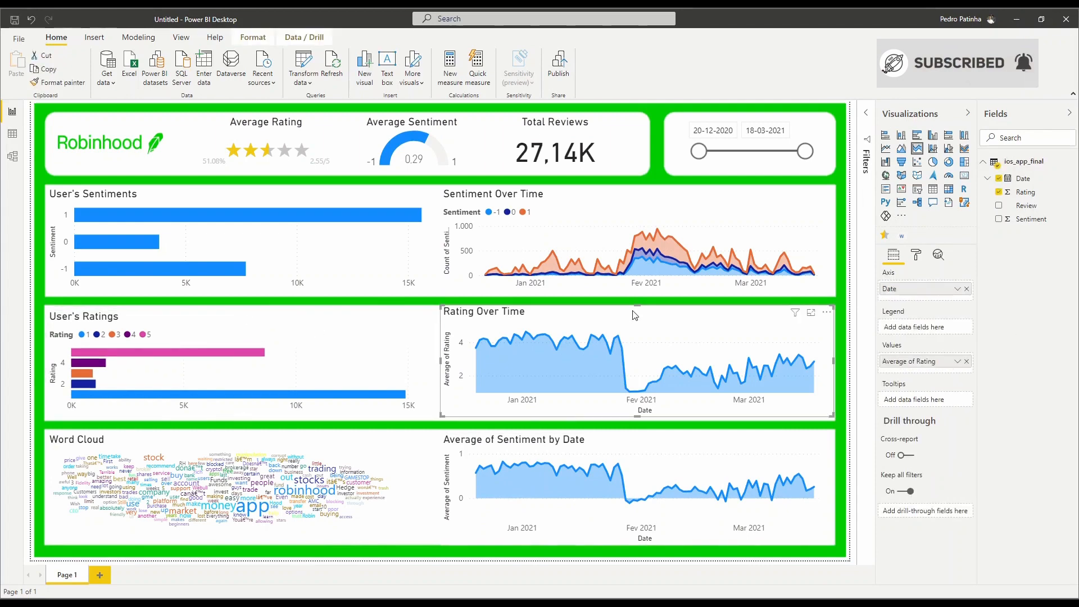
left_click_drag(636, 306, 636, 311)
left_click(848, 382)
Shift the Robinhood logo slightly to the right within the header frame
left_click(112, 144)
left_click_drag(112, 144, 123, 144)
left_click(686, 160)
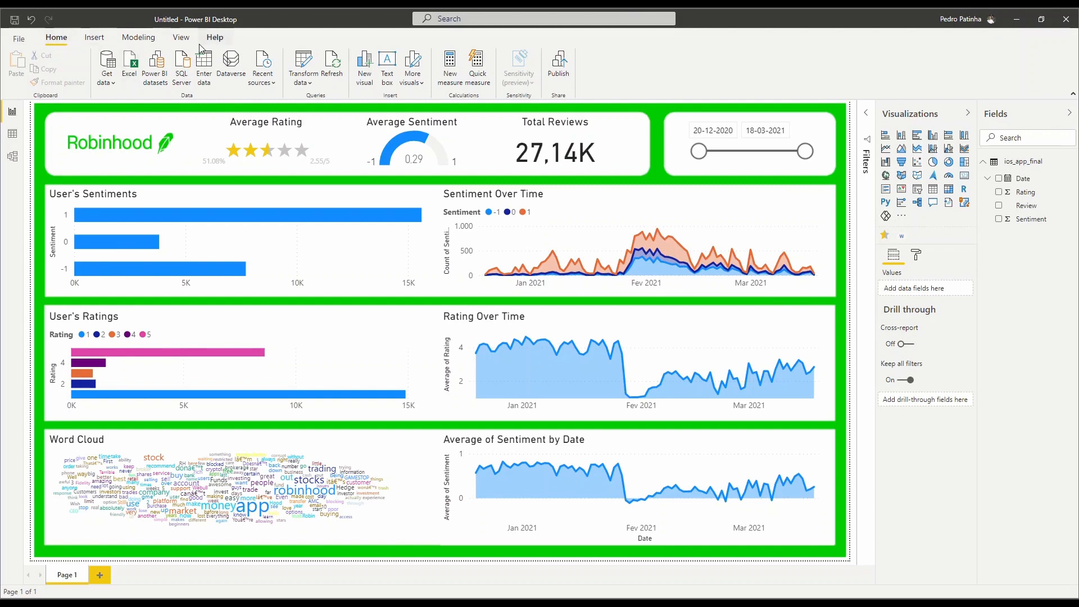
Apply the built-in red-and-green report theme and customize its colours to run from red through yellow to green
left_click(181, 38)
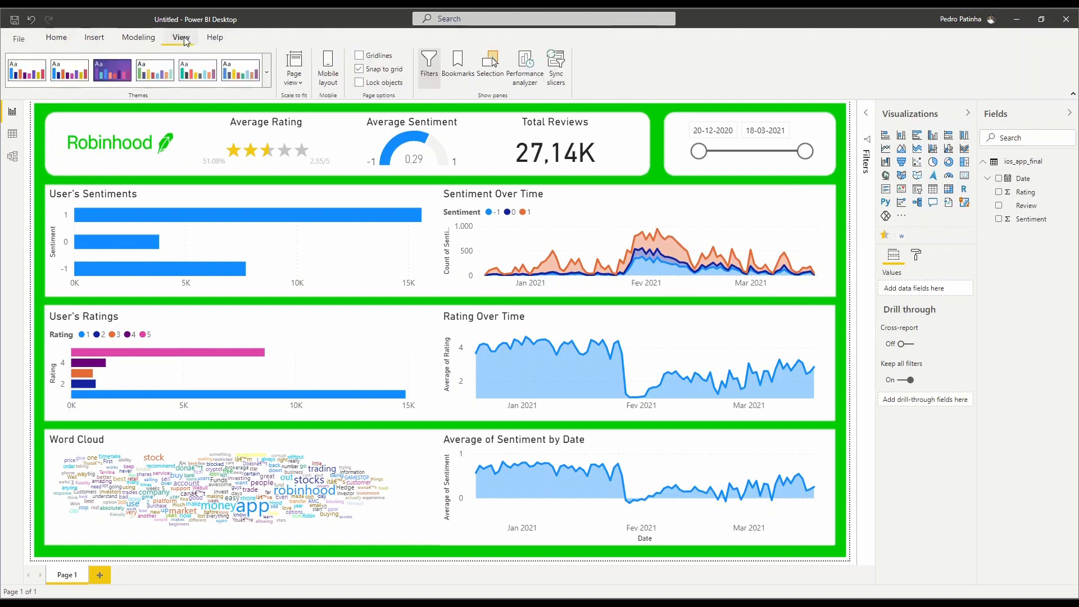
left_click(267, 77)
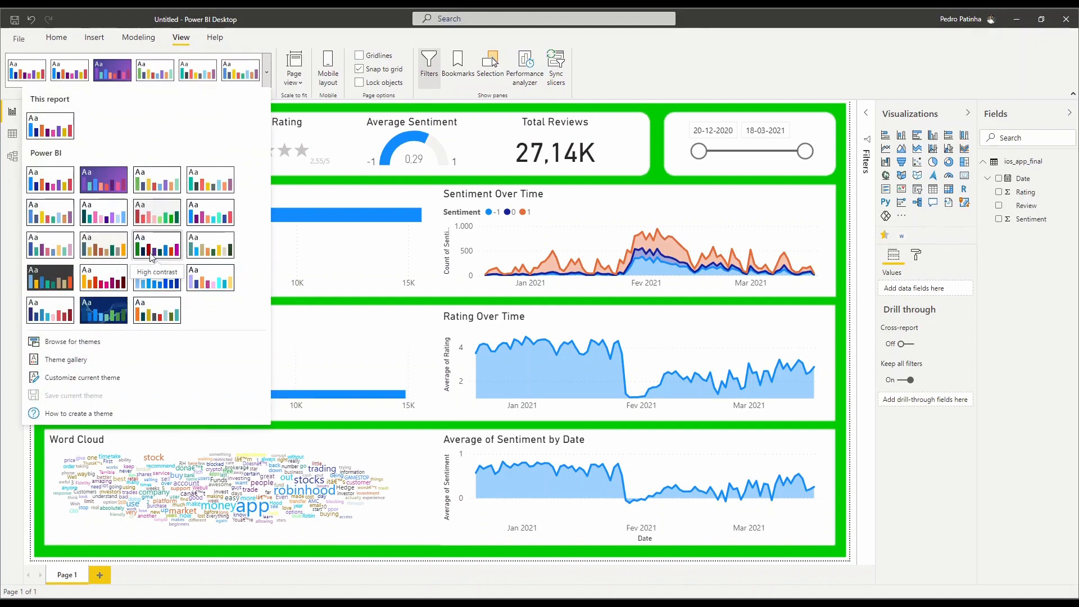
left_click(158, 225)
left_click(266, 77)
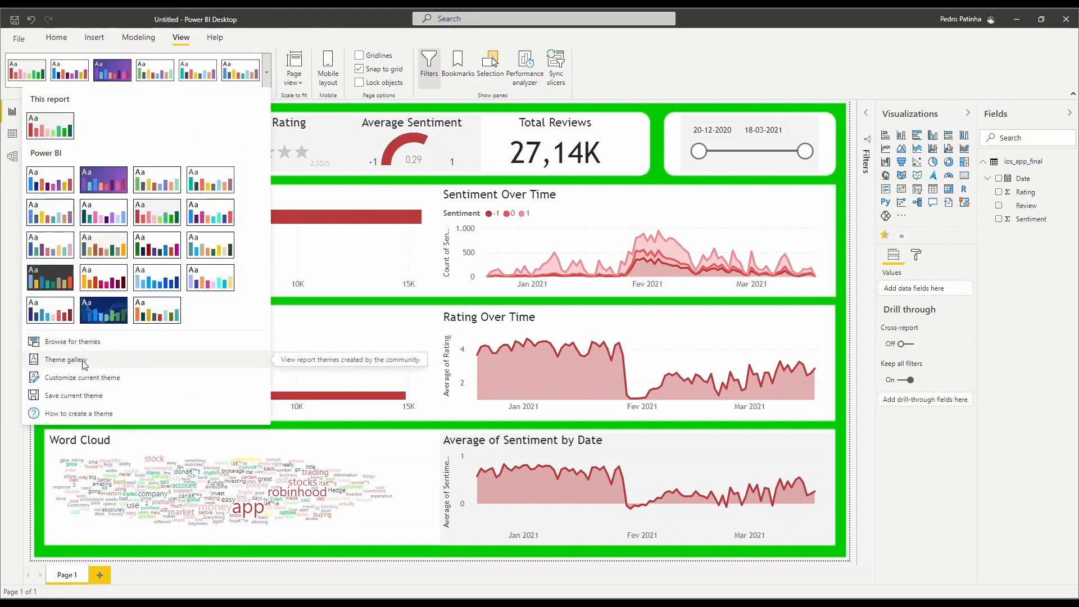
left_click(92, 378)
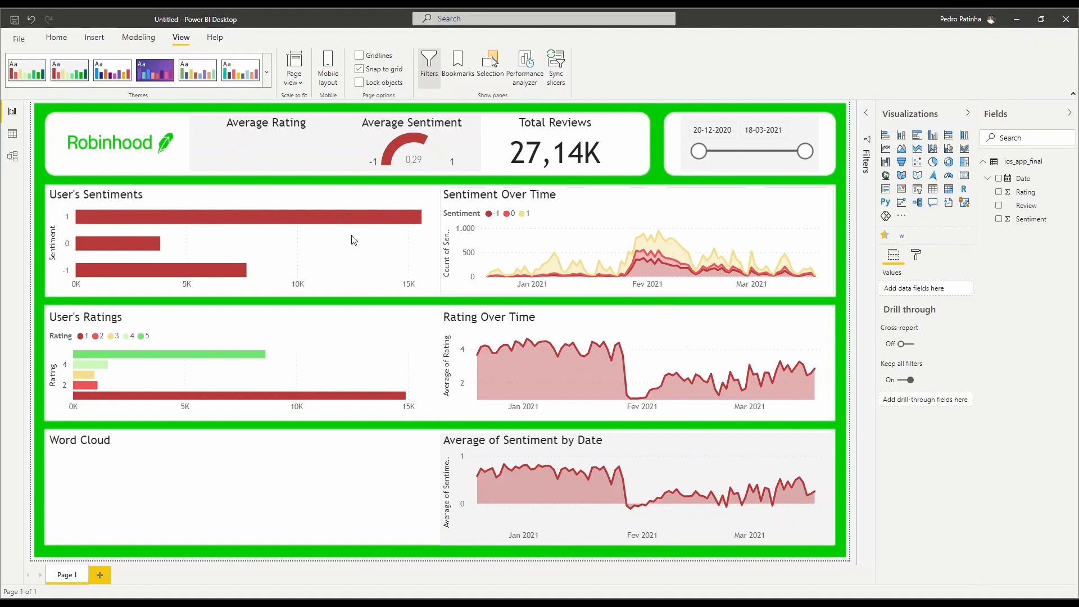
Turn on Show all in the User's Sentiments chart's data colours to allow a colour per sentiment value
left_click(307, 219)
left_click(305, 242)
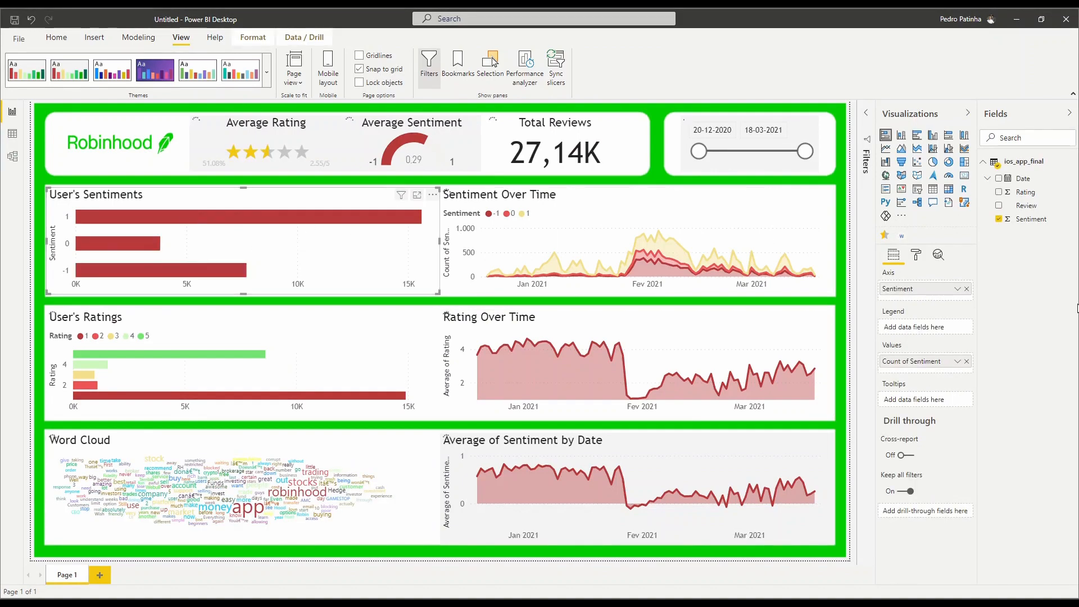
left_click(916, 255)
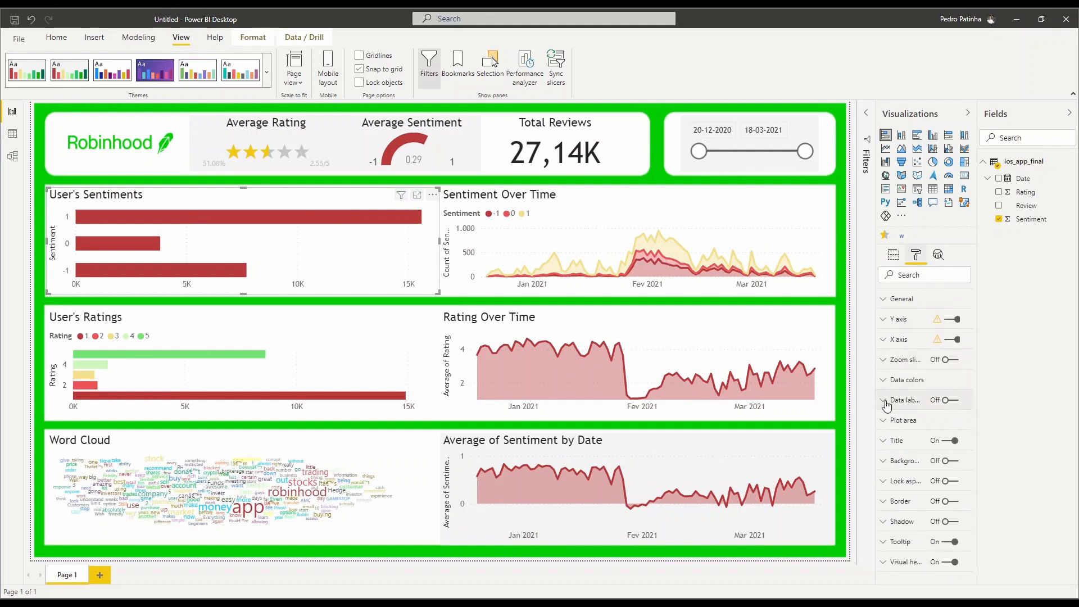
left_click(888, 382)
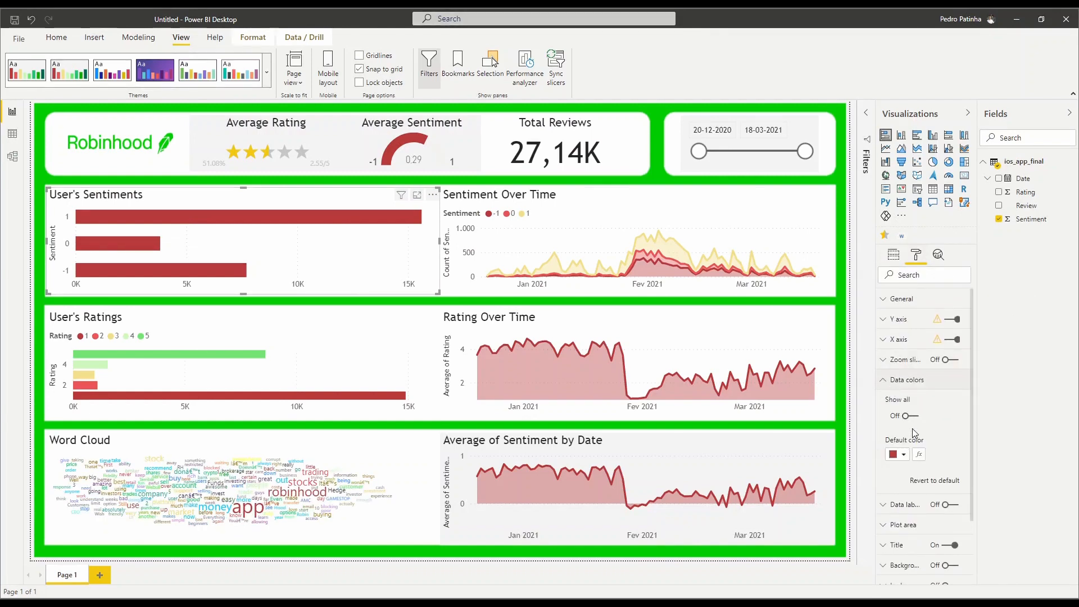
left_click(902, 456)
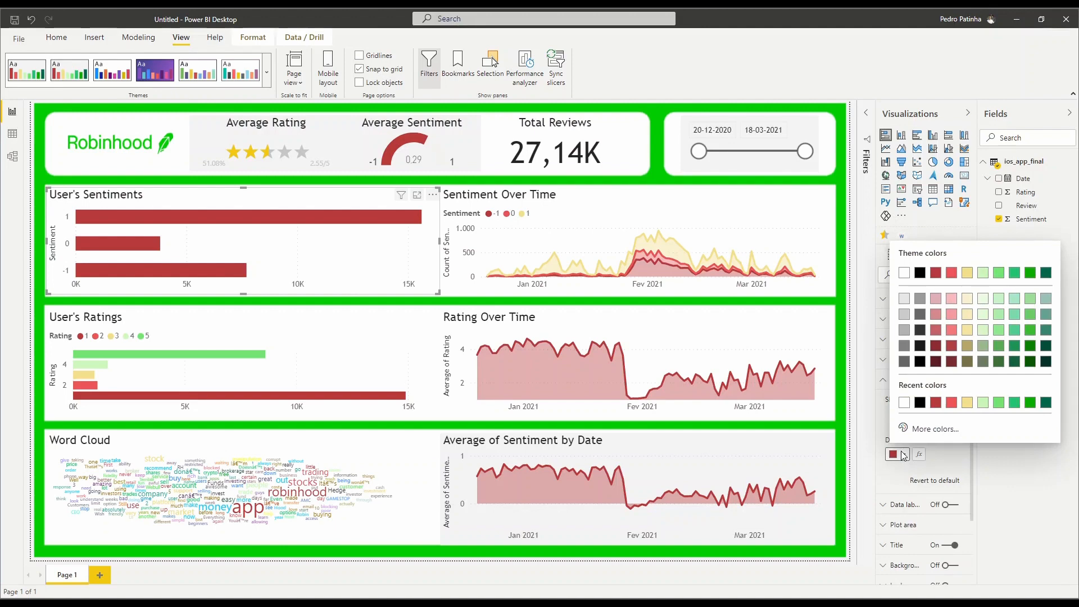
left_click(908, 416)
scroll(949, 452, "down", 2)
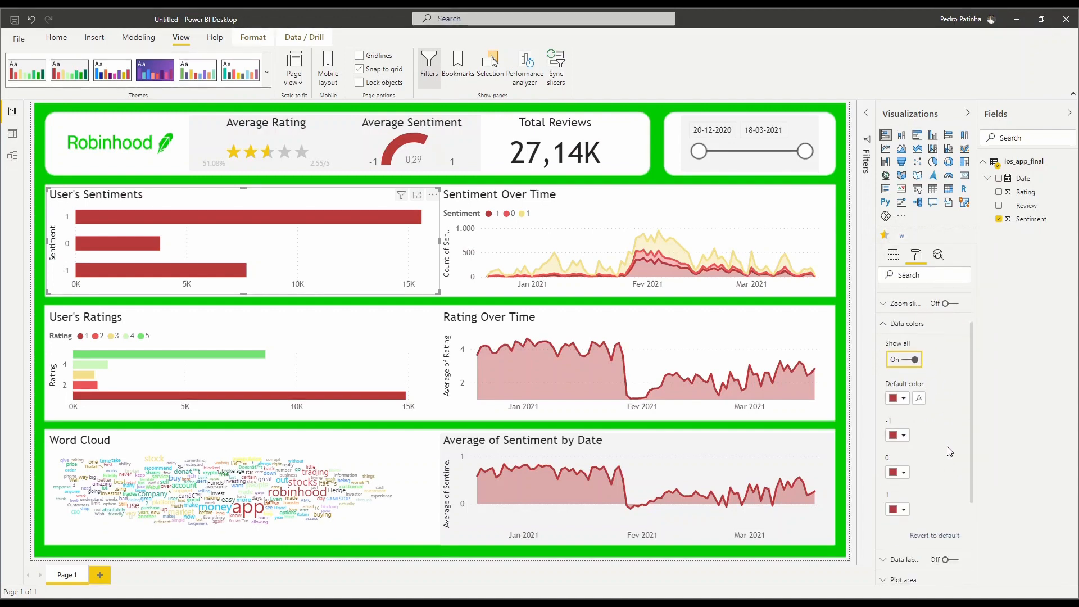
Colour the User's Sentiments bars dark red for -1, yellow for 0 and green for 1
left_click(907, 438)
left_click(930, 476)
left_click(909, 475)
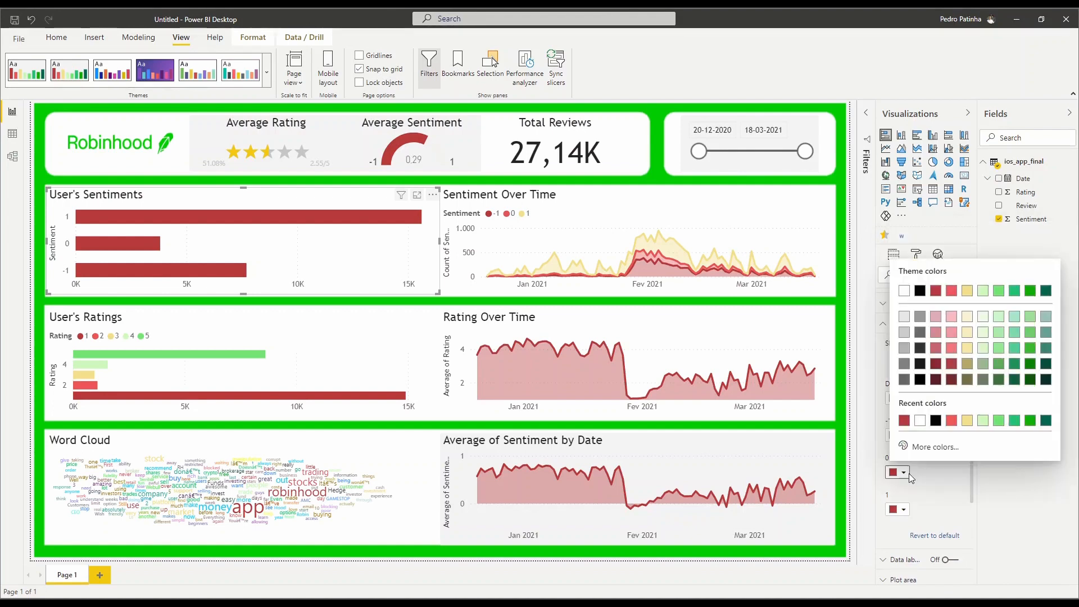
left_click(967, 420)
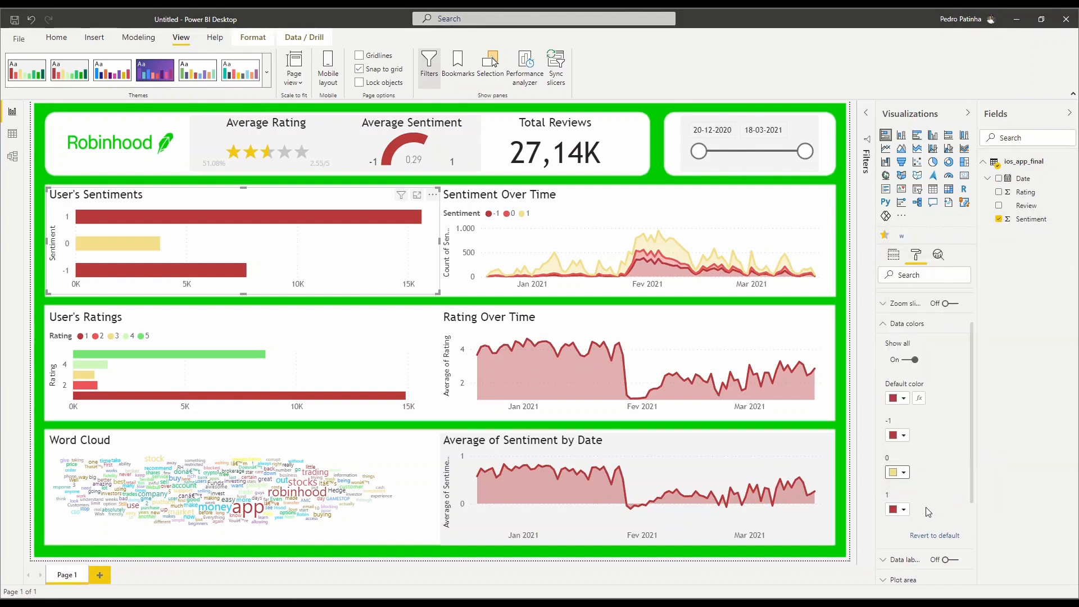
left_click(900, 509)
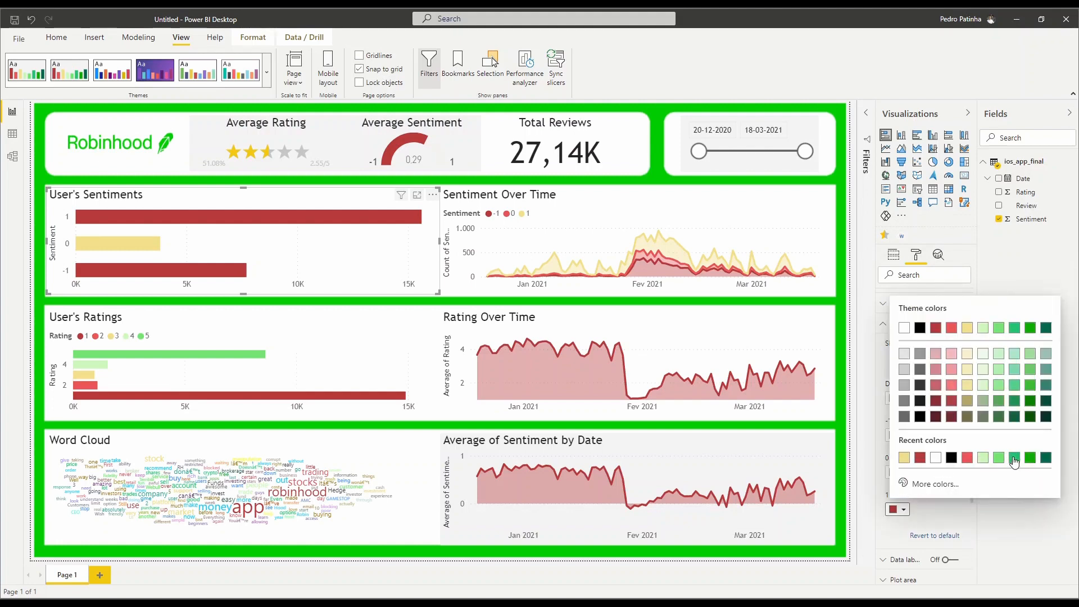
left_click(1010, 458)
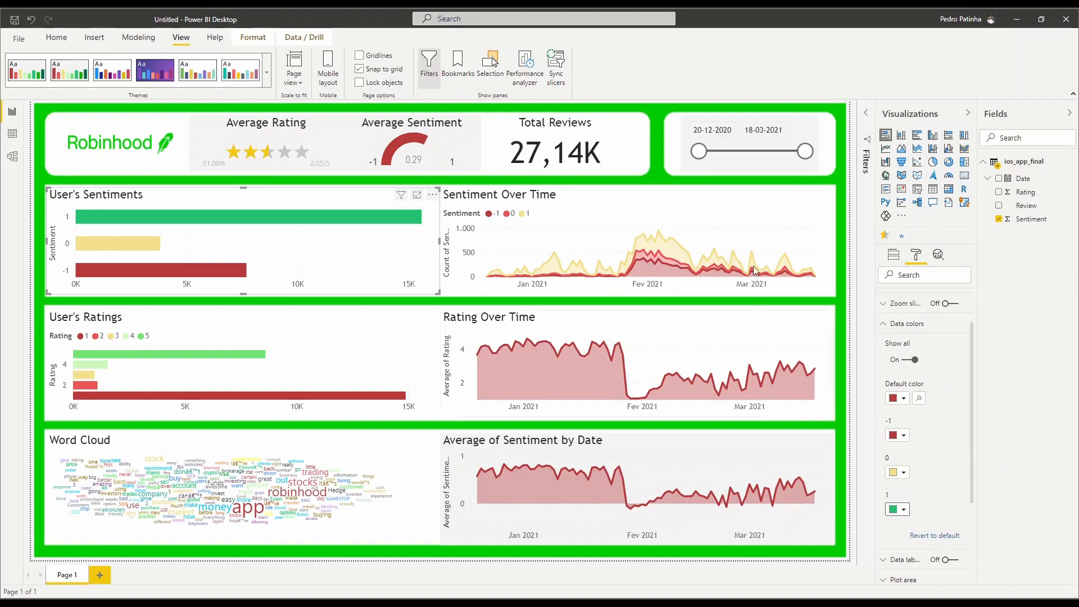
Colour the Sentiment Over Time series dark red for -1, yellow for 0 and green for 1
left_click(748, 217)
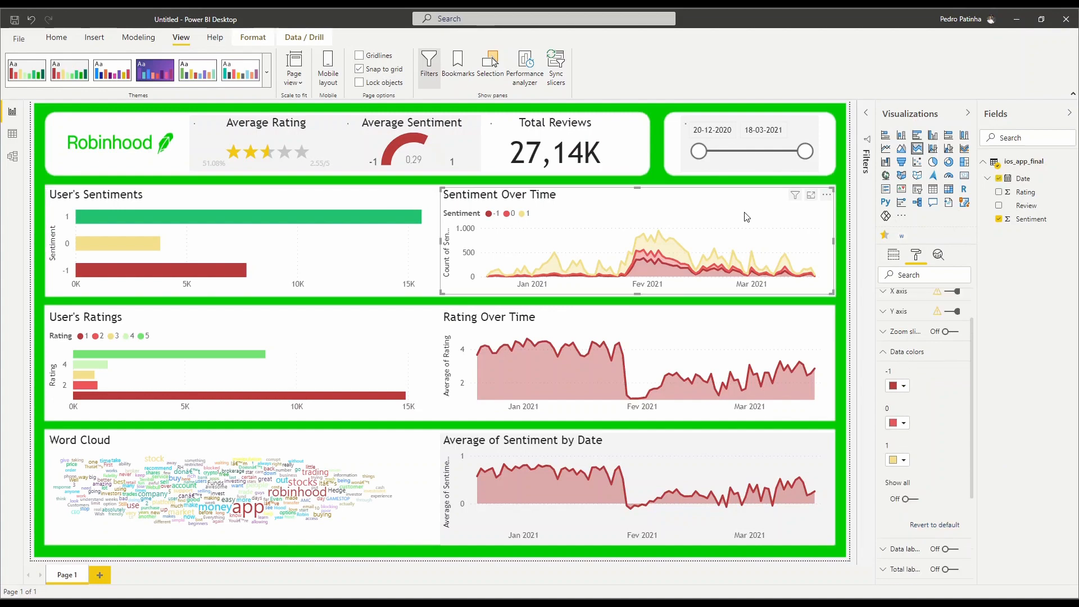
left_click(906, 386)
left_click(935, 537)
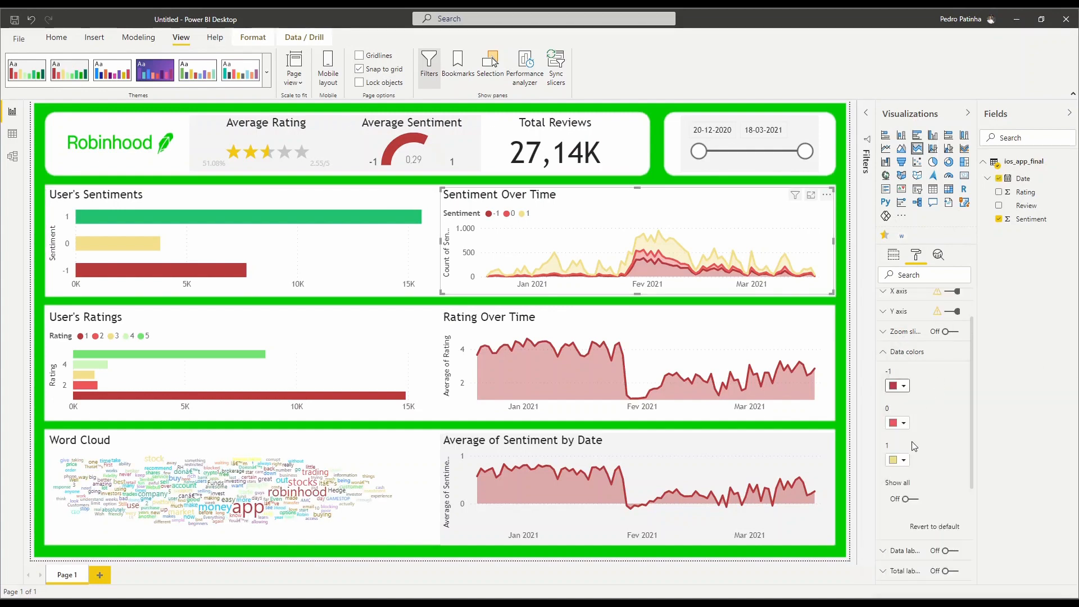
left_click(903, 423)
left_click(936, 372)
left_click(904, 460)
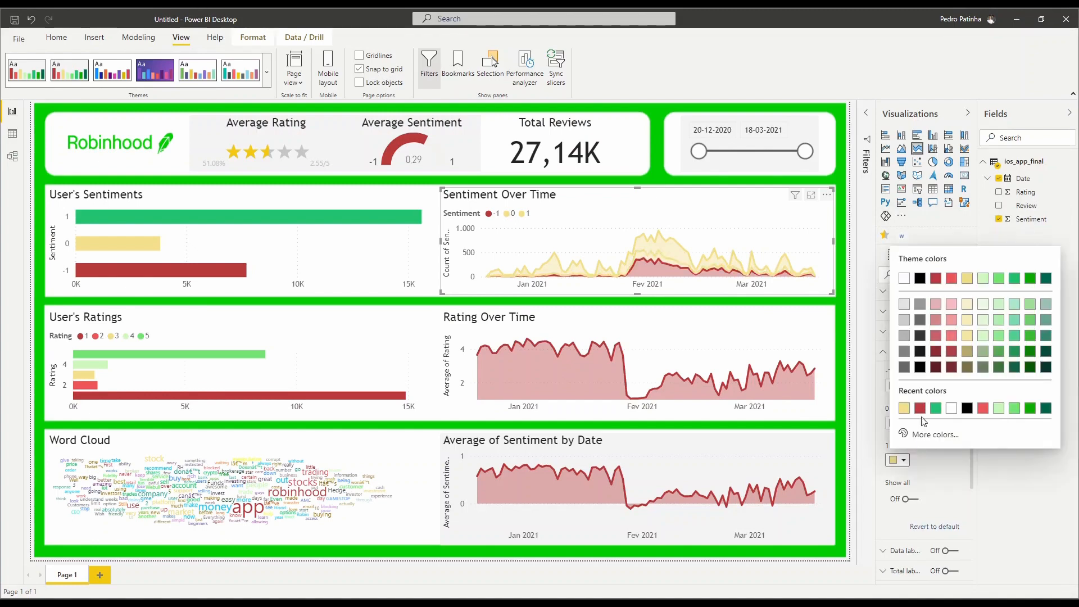
left_click(937, 406)
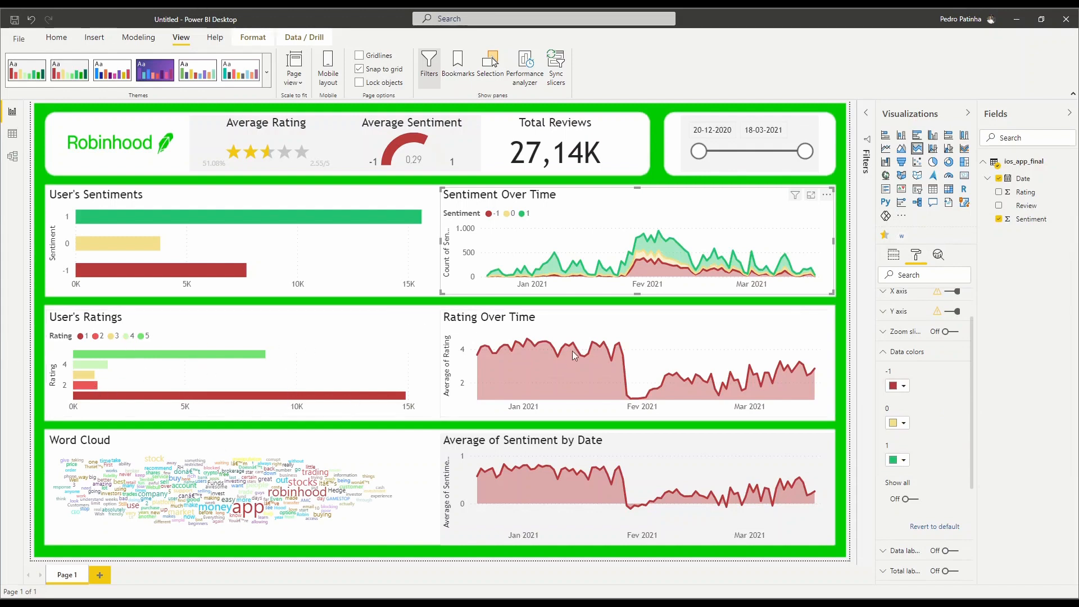
Set the Average of Rating colour in the Rating Over Time chart to a custom light blue, #A1CEFF
left_click(673, 341)
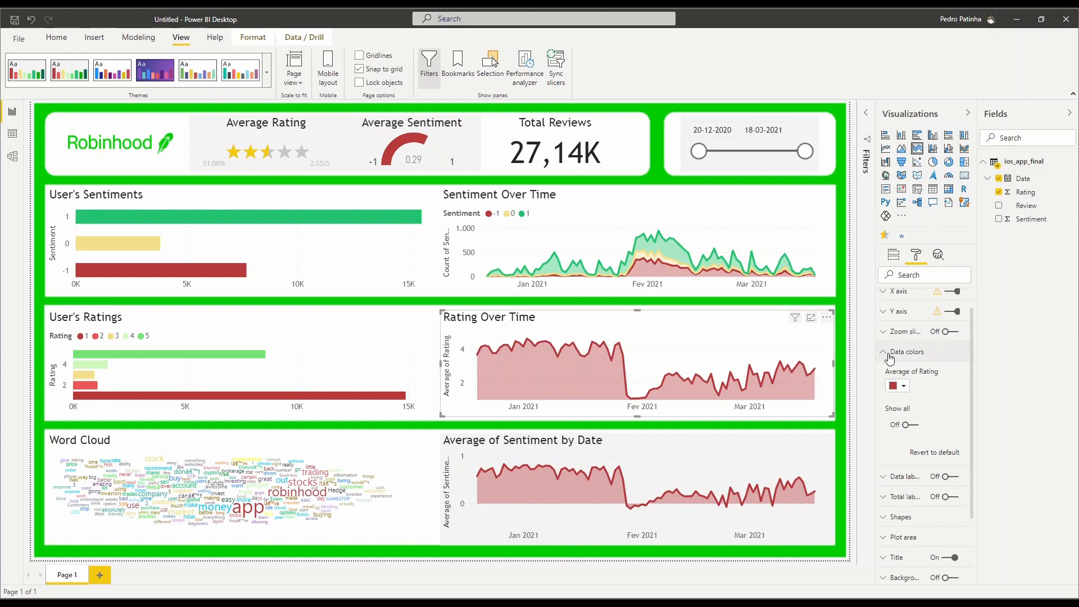
left_click(902, 387)
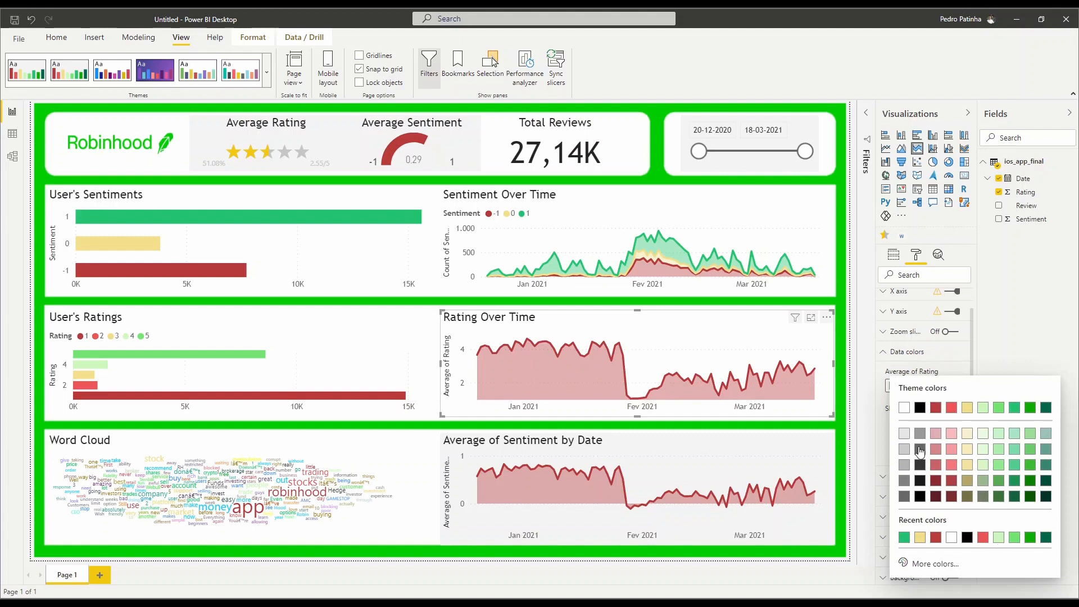
left_click(928, 563)
left_click(990, 521)
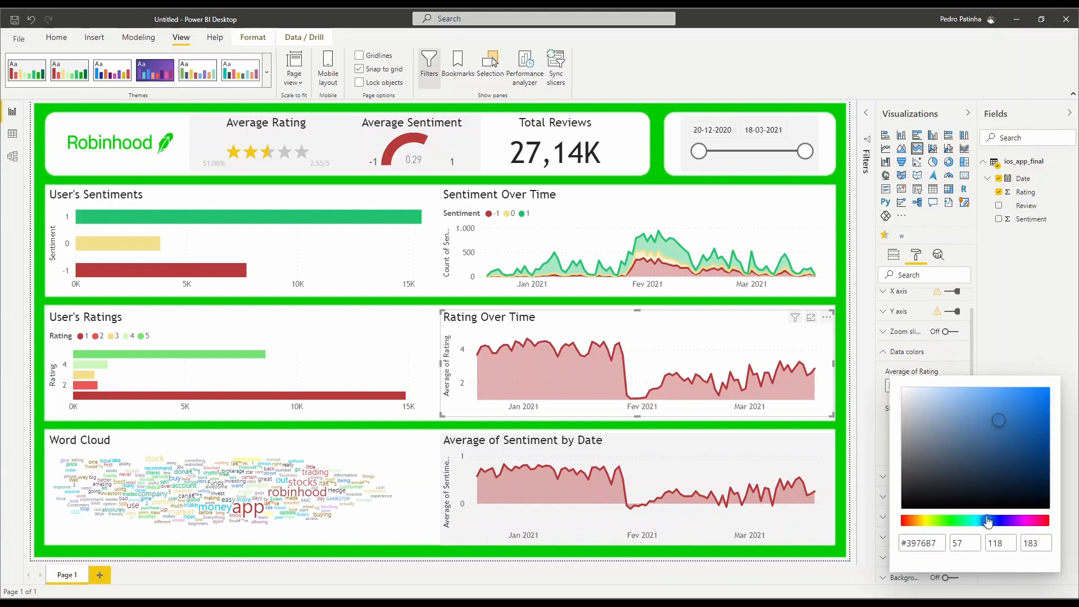
left_click(981, 387)
left_click_drag(983, 383, 957, 386)
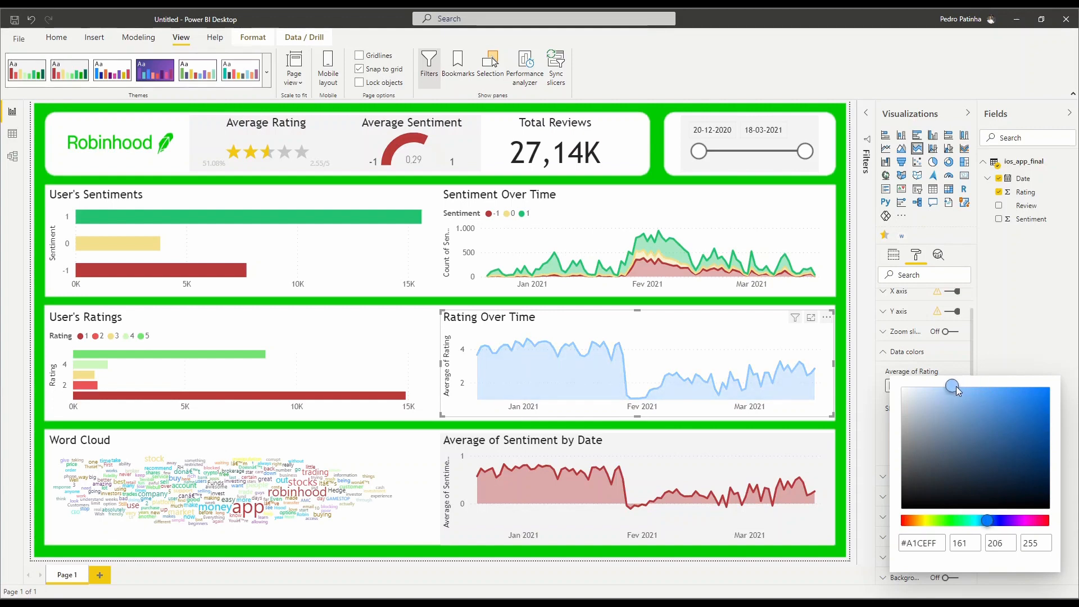
left_click(1028, 319)
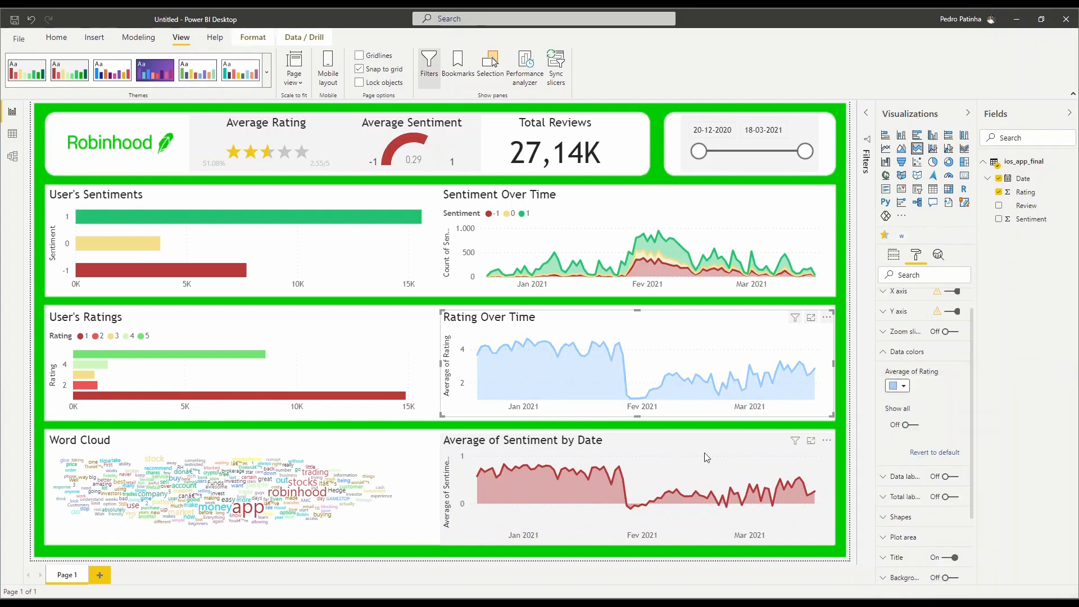
Recolour the Average of Sentiment by Date chart in the same light blue and the Average Sentiment gauge in green
left_click(707, 458)
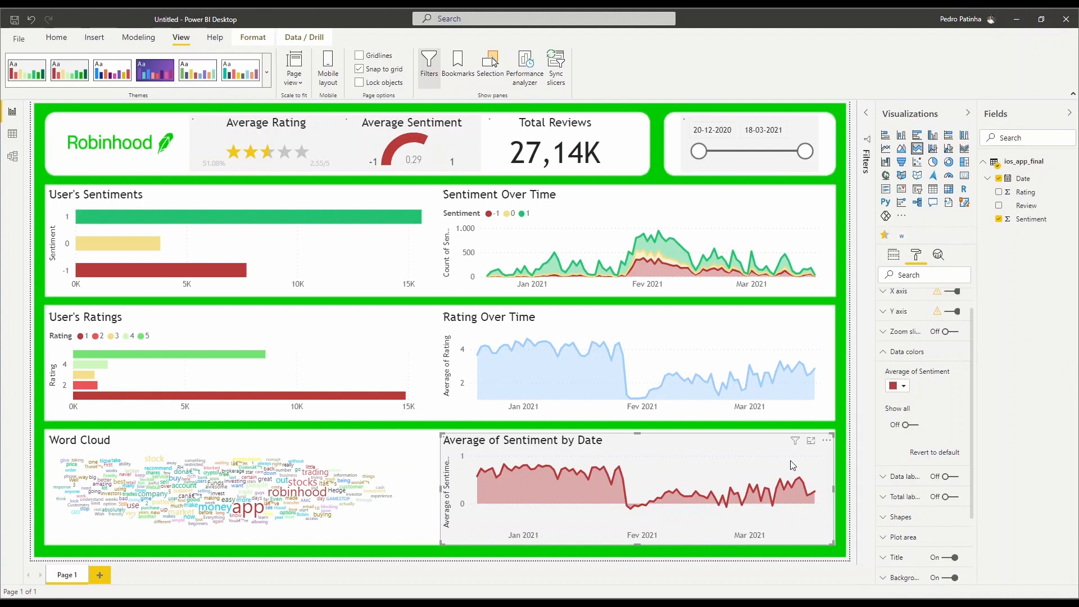
left_click(904, 388)
left_click(904, 539)
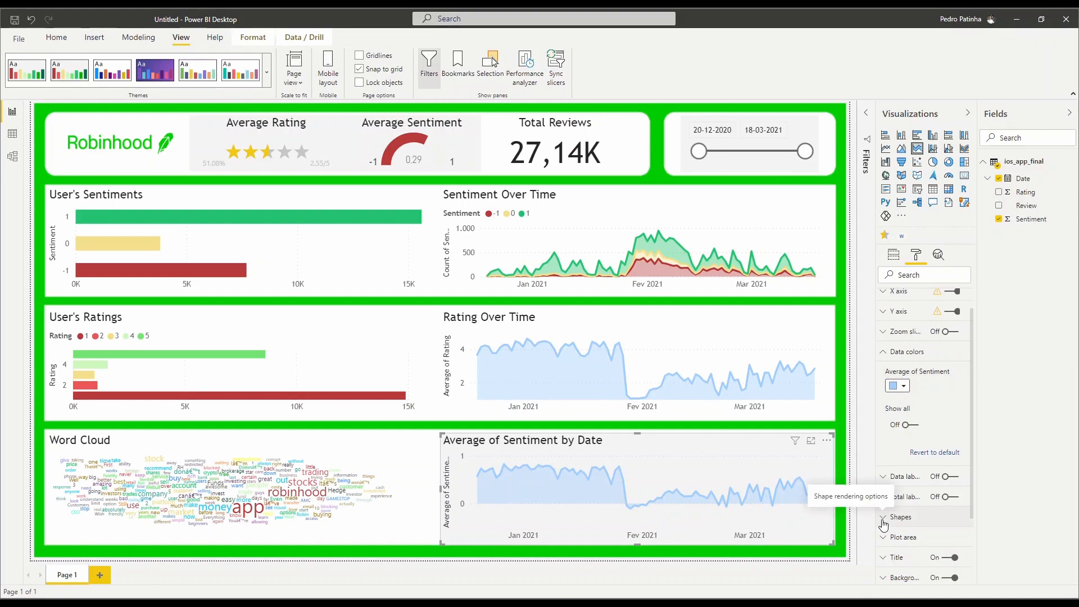
left_click(423, 181)
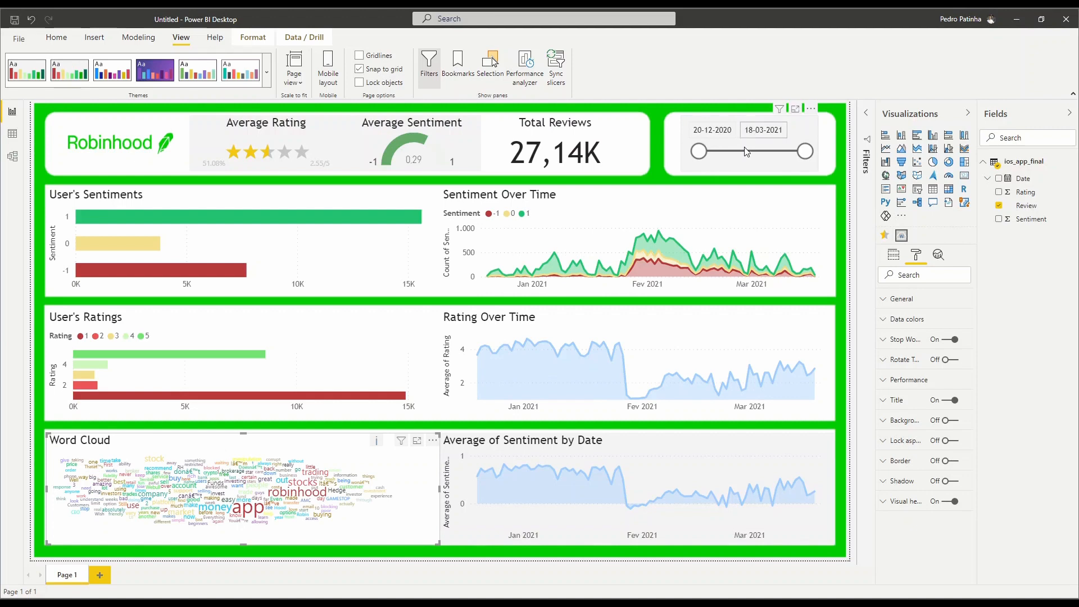
Set the date slicer's end to 25-01-2021 and examine the header metrics, sentiment and rating charts for that period
left_click_drag(805, 151, 743, 150)
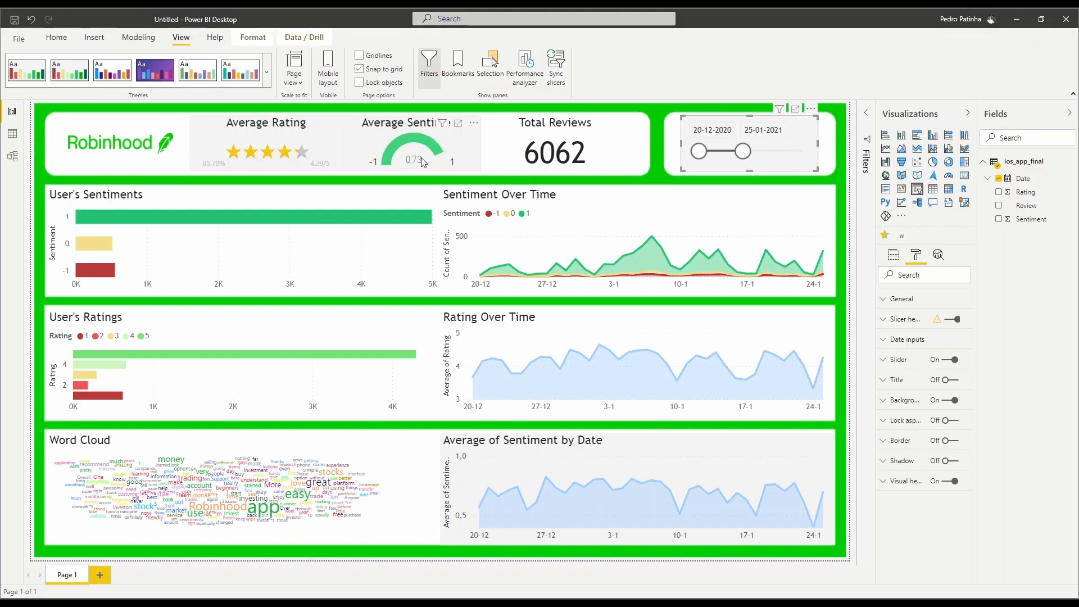
mouse_move(447, 155)
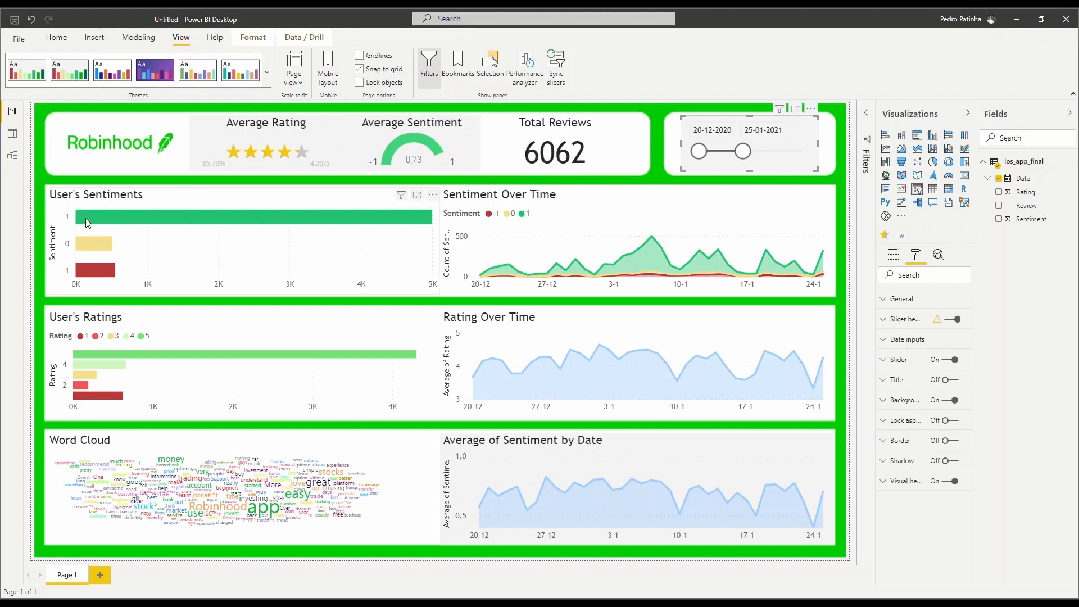
mouse_move(90, 224)
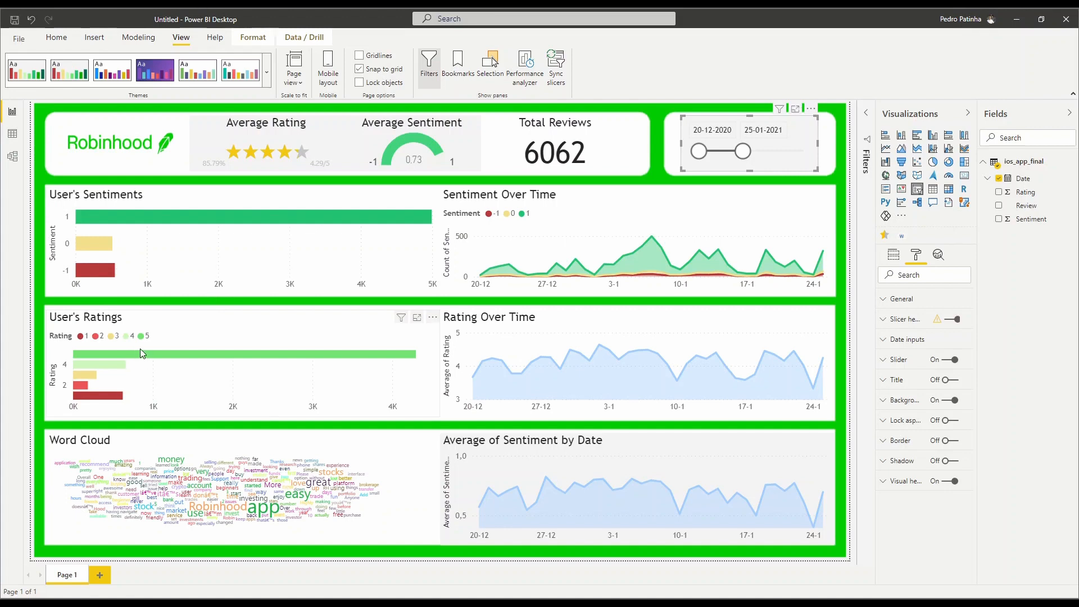
Set the date slicer's range to 25-01-2021 through 18-03-2021 and examine the User's Sentiments and User's Ratings bars for that period
mouse_move(140, 350)
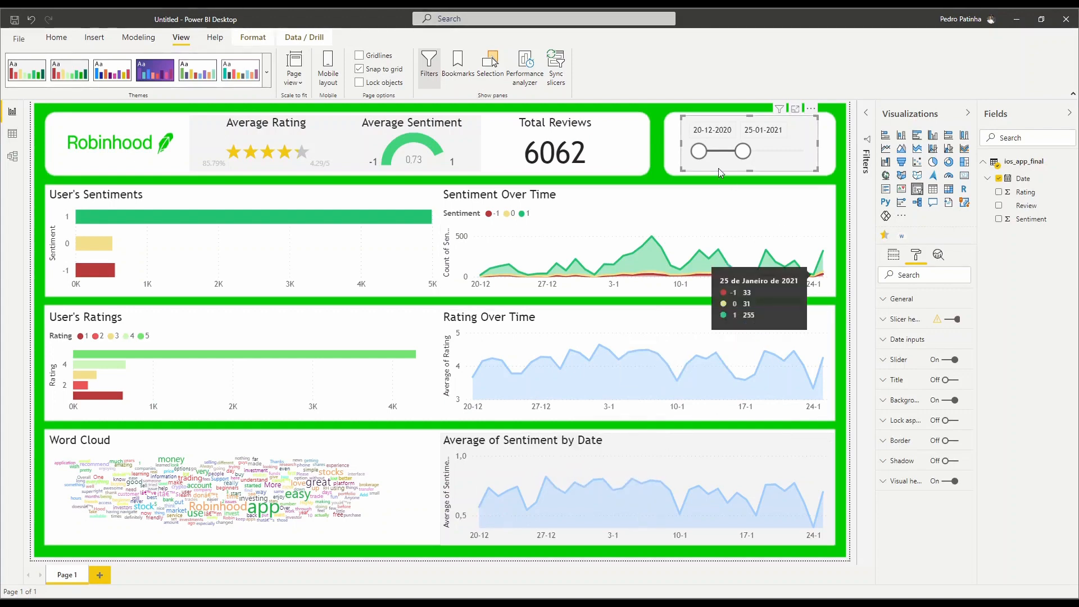
left_click_drag(700, 159, 739, 155)
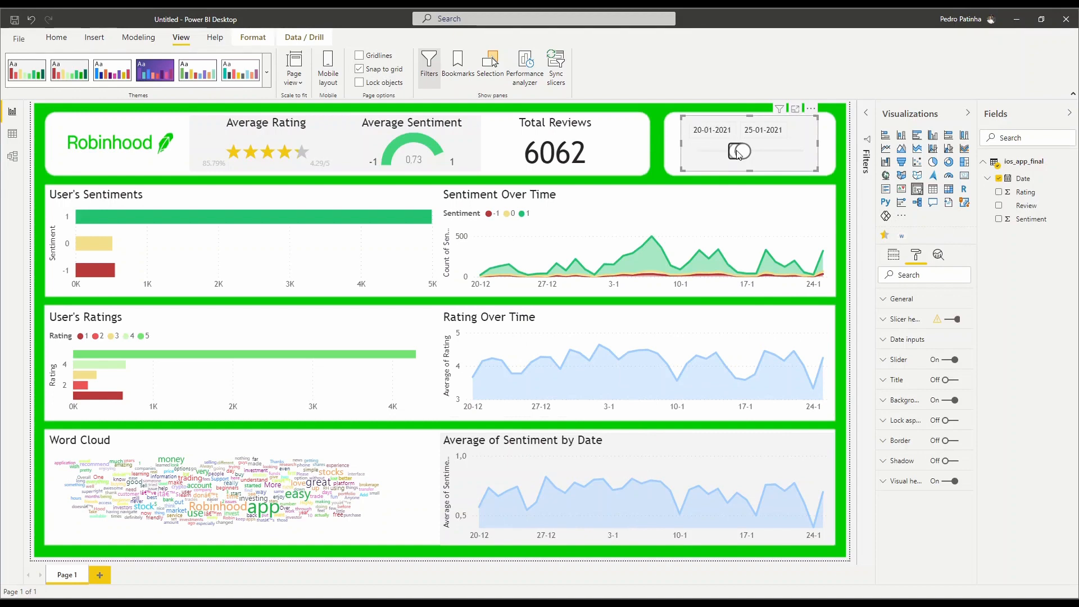
left_click_drag(740, 154, 816, 163)
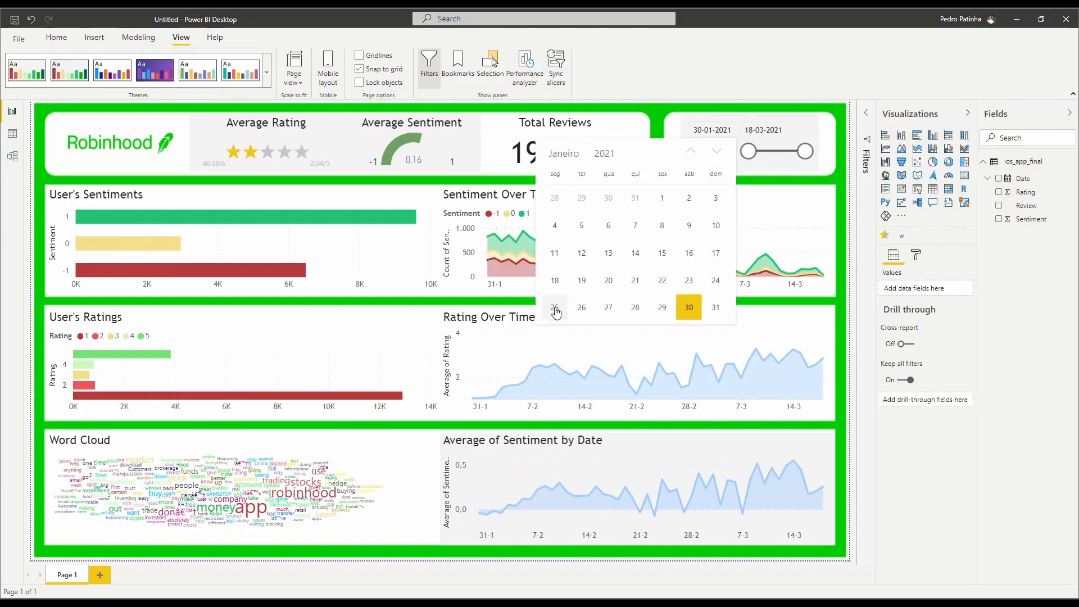
left_click(556, 308)
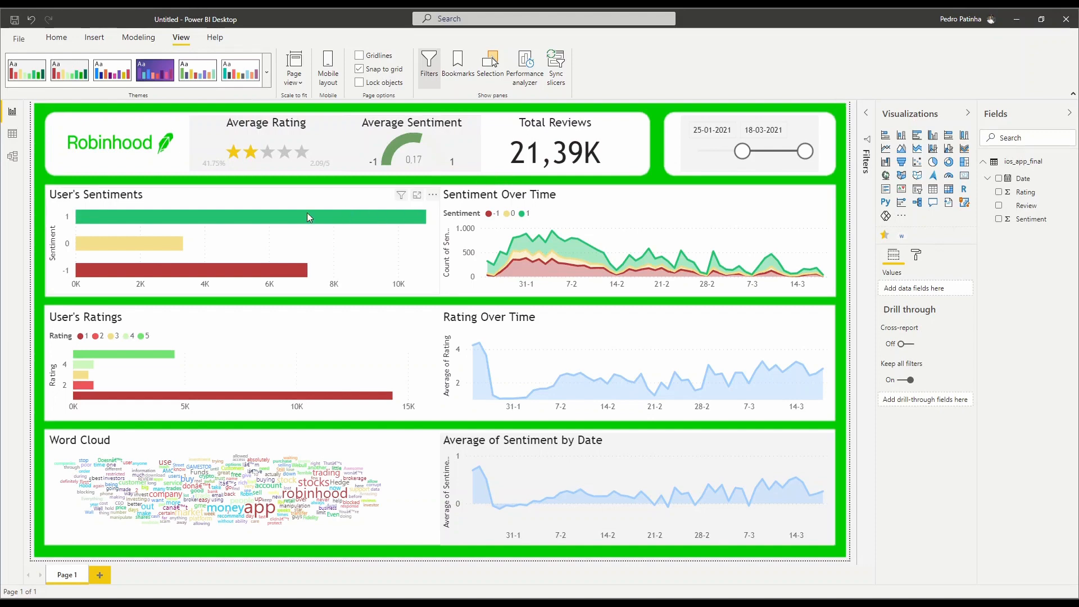
mouse_move(313, 218)
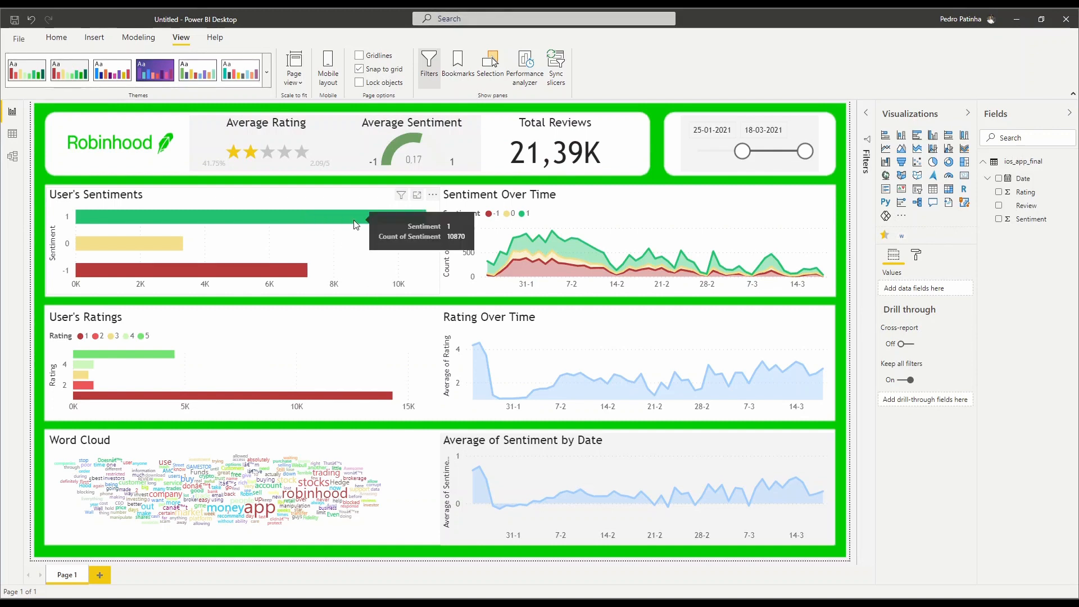
mouse_move(291, 279)
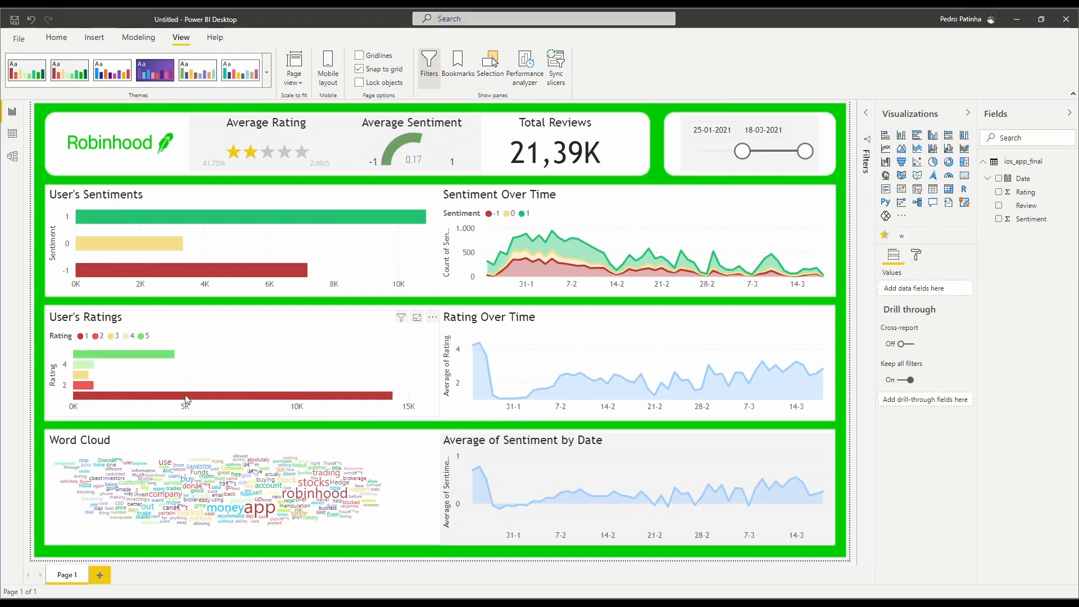
mouse_move(188, 400)
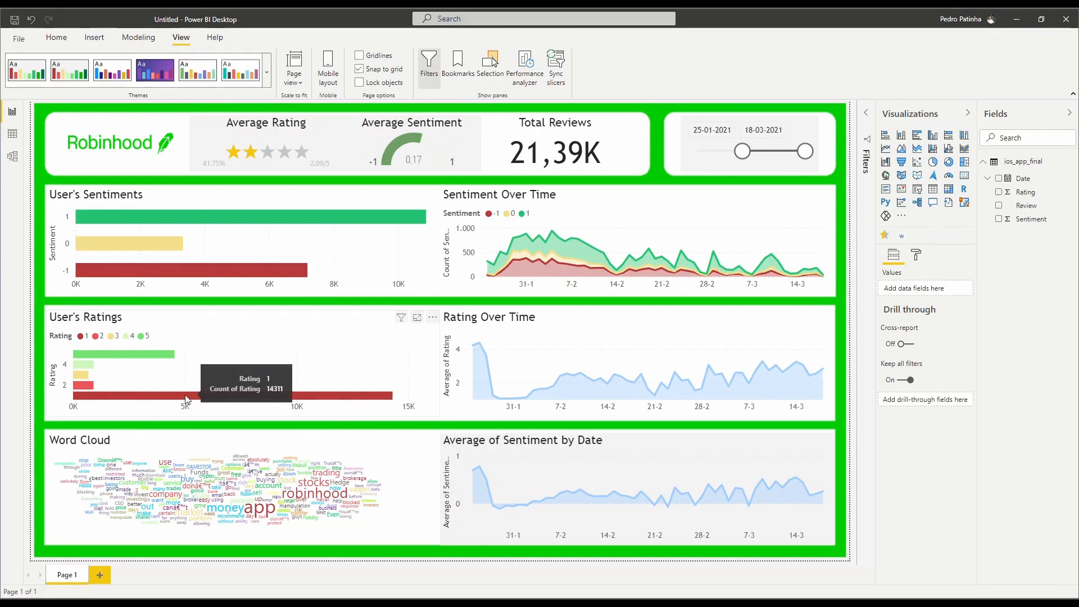